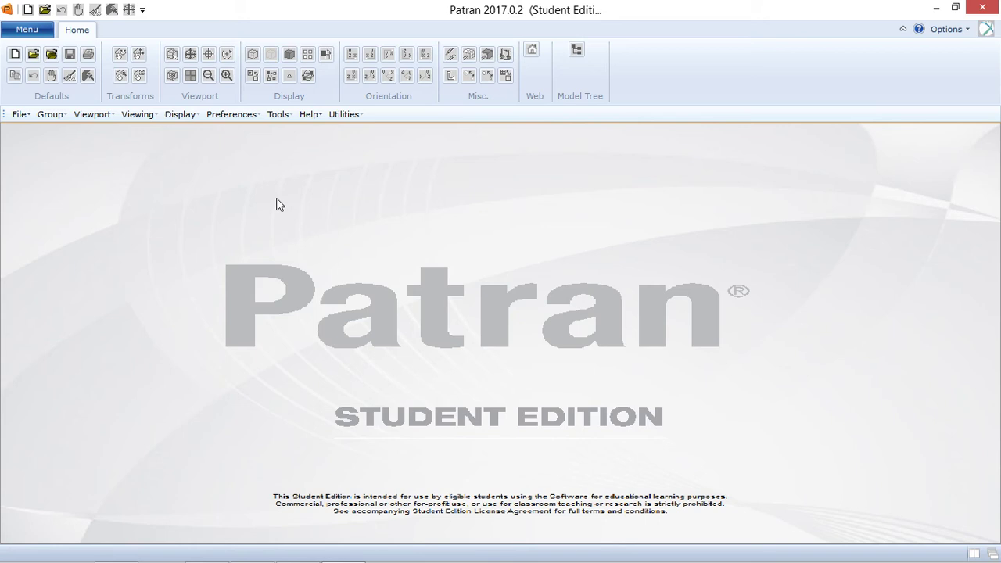
Create a new database named Tension_fitting, replacing the existing one, with MSC.Nastran structural preferences, and maximize its viewport
left_click(29, 10)
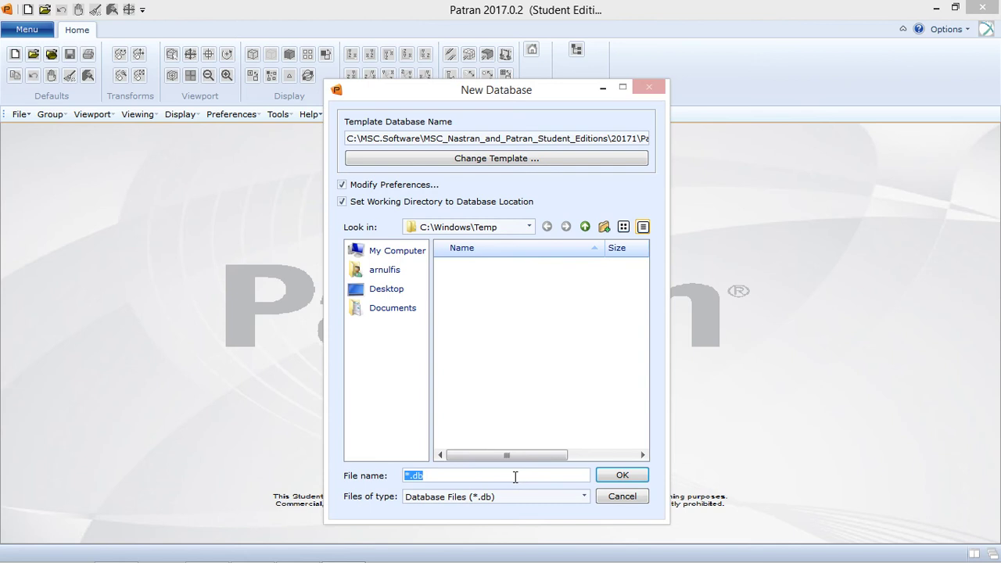
type("Tension_fitting")
left_click(613, 480)
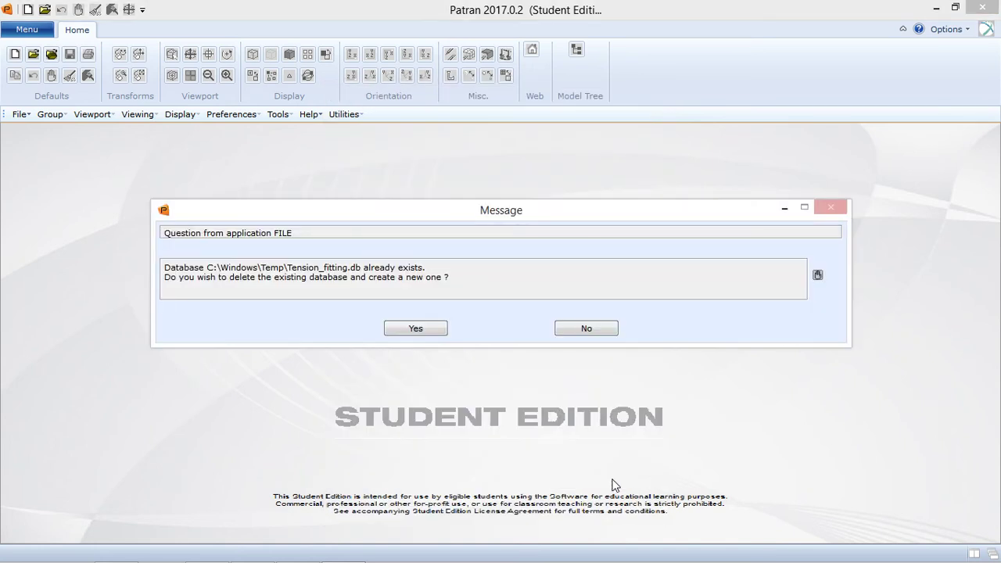
left_click(415, 329)
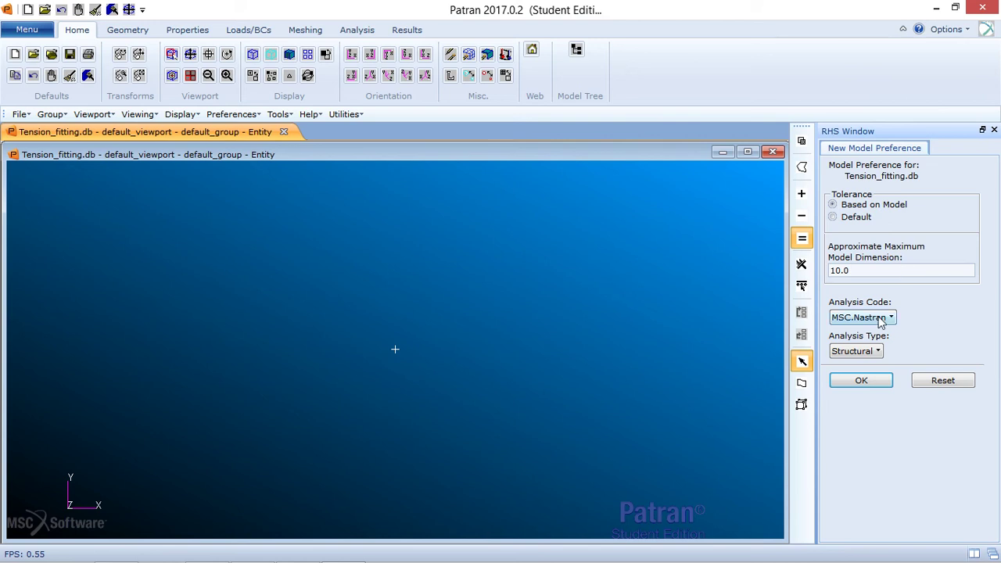
left_click(867, 381)
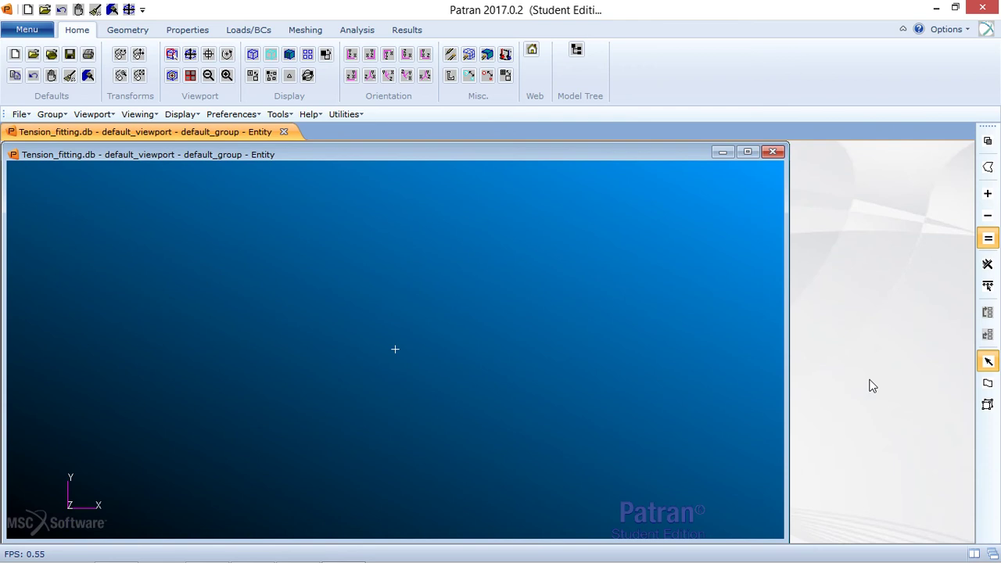
left_click(748, 152)
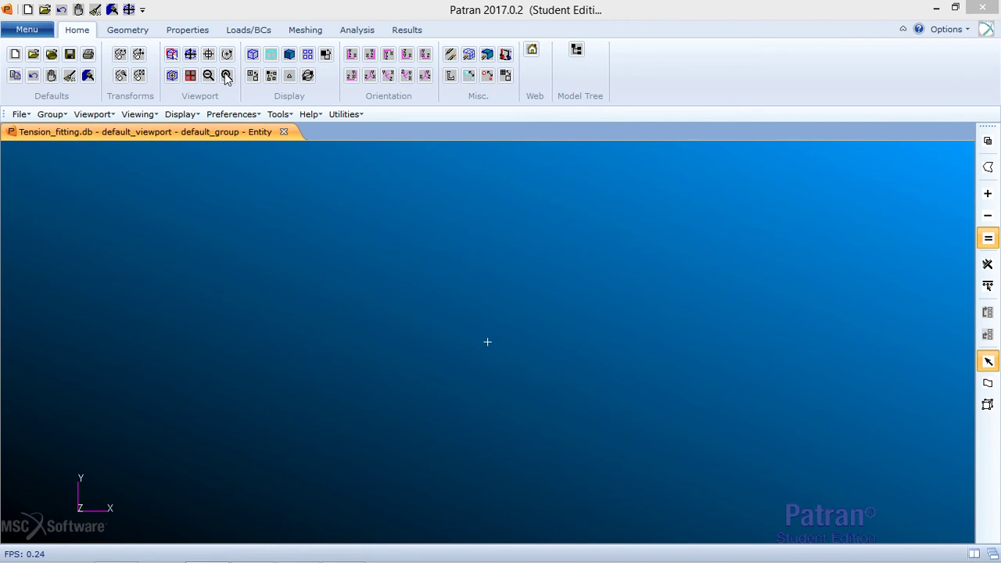
Create a rectangular surface by the XYZ method with vector <5 2 0> and origin [0 0 0]
left_click(127, 32)
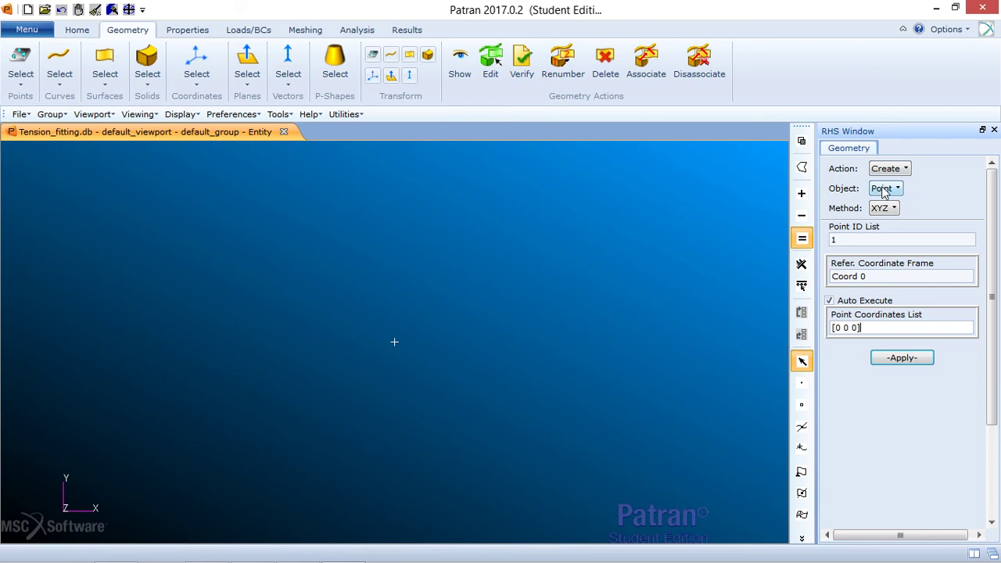
left_click(890, 200)
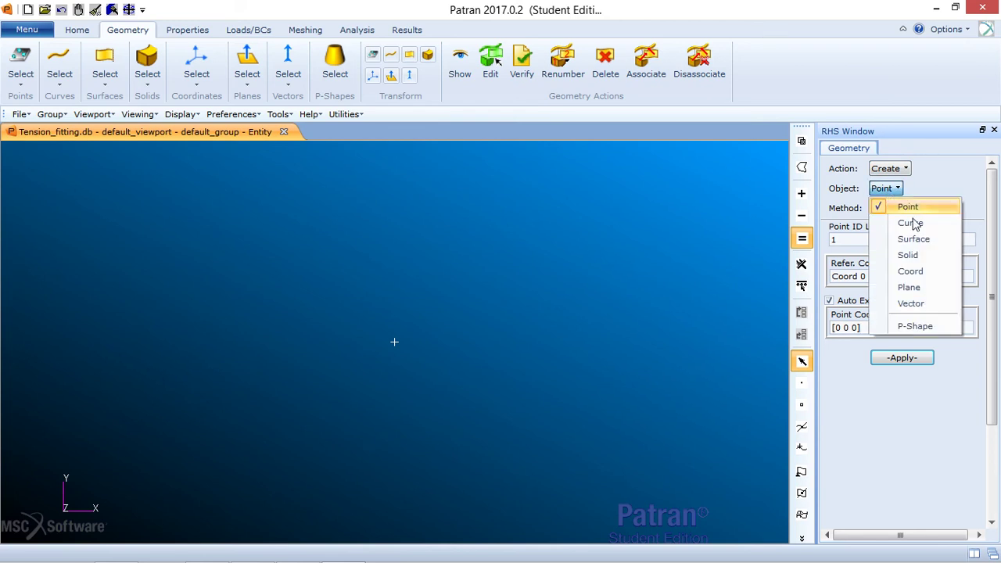
left_click(915, 236)
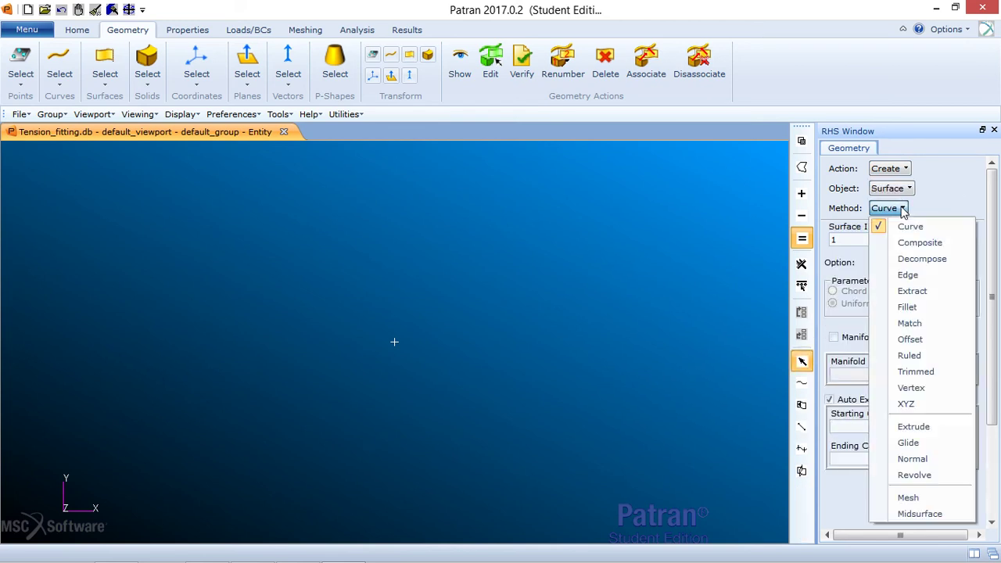
left_click(904, 210)
left_click(935, 404)
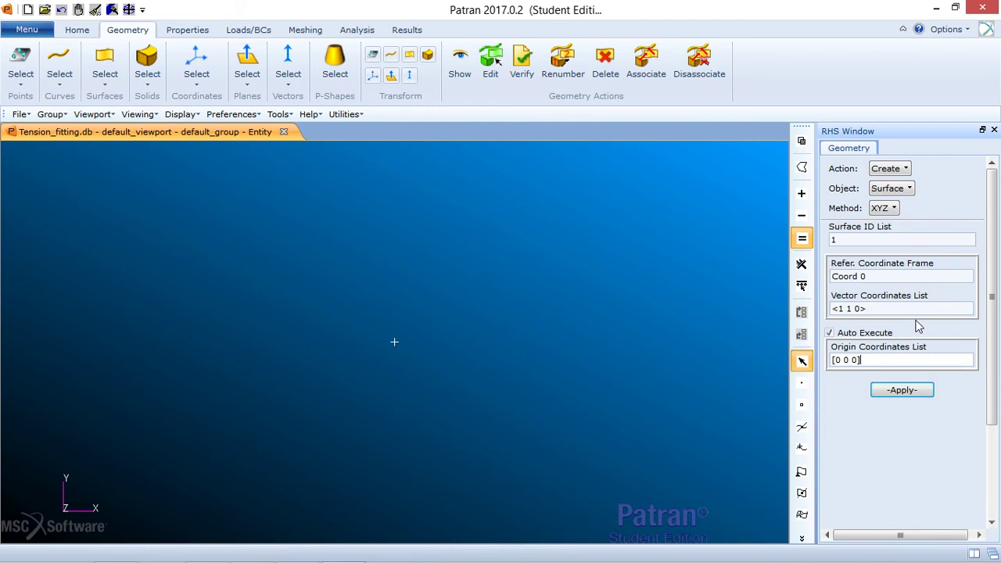
left_click(845, 308)
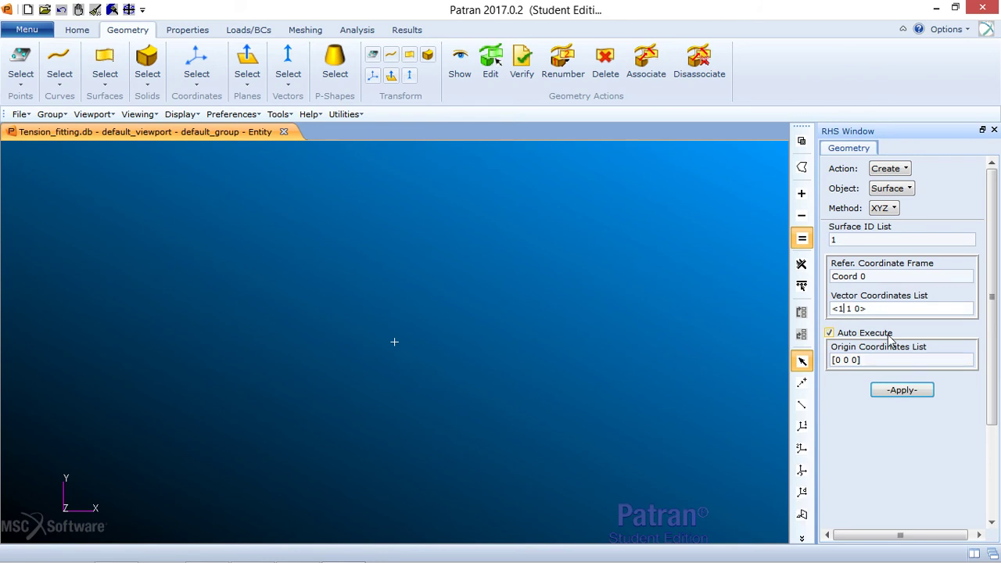
key("BackSpace")
type("5")
key("BackSpace")
type("2")
left_click(921, 395)
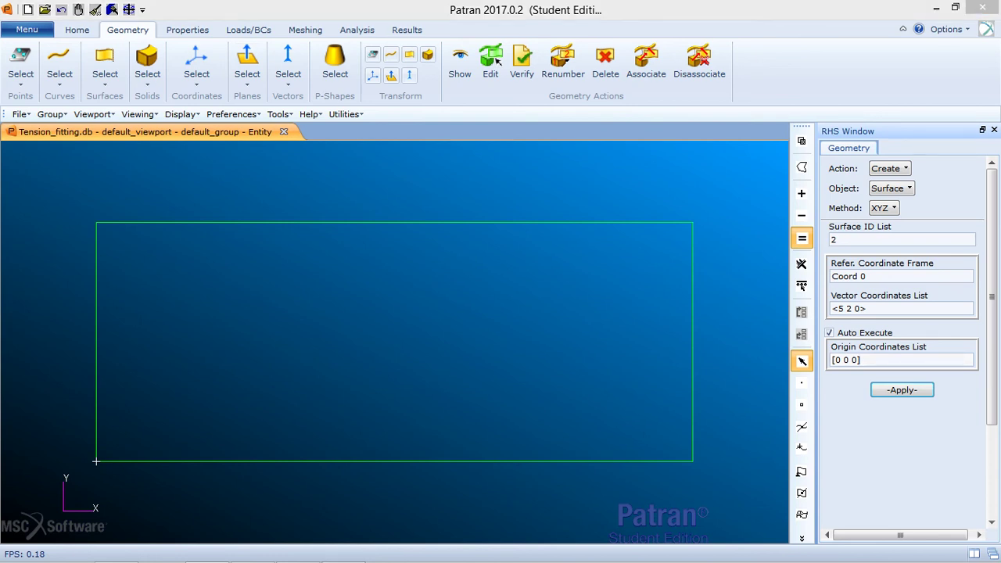
Display enlarged point markers on the surface's corners and return to the geometry tools
left_click(96, 33)
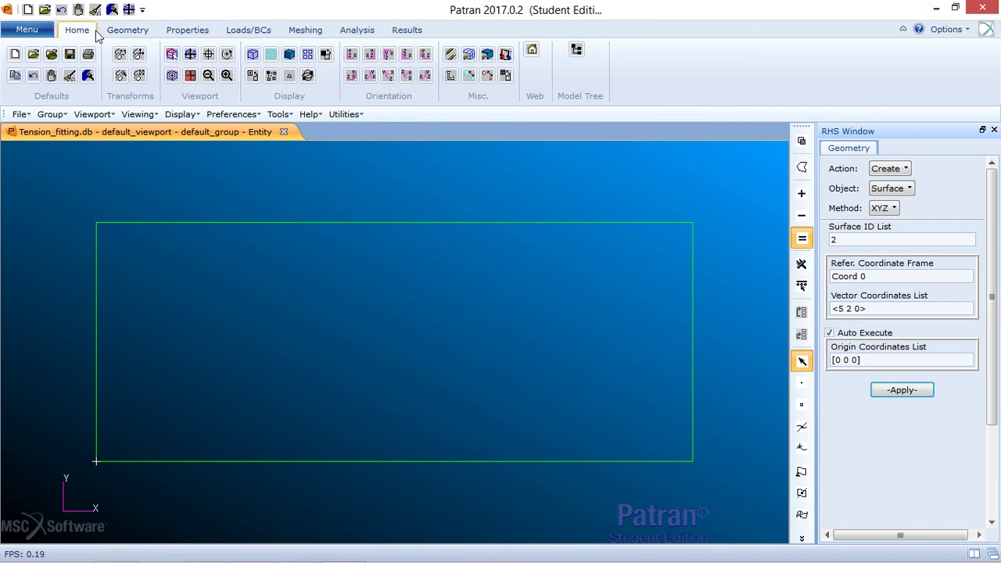
left_click(468, 76)
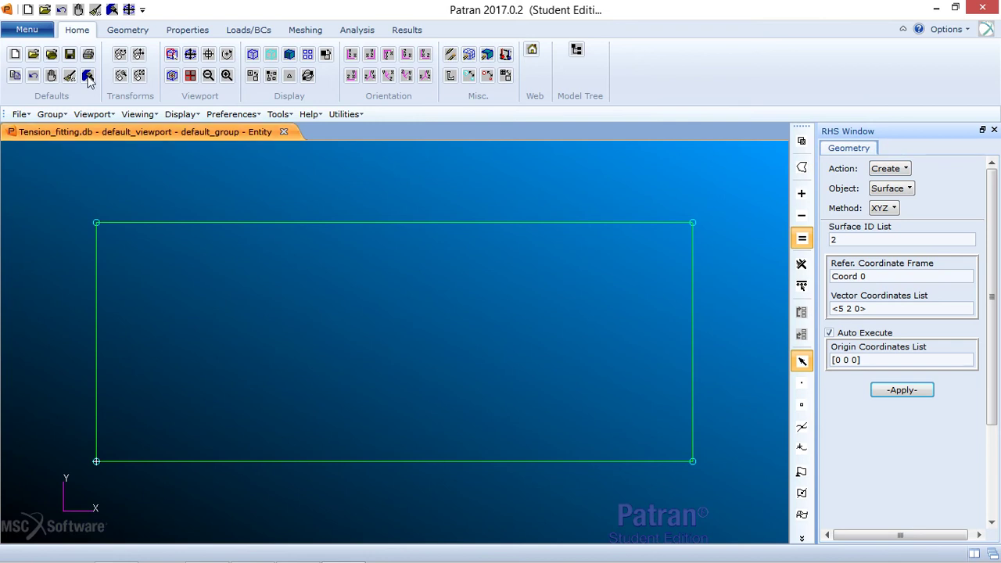
left_click(129, 32)
Copy the rectangle's upper-left corner point along the upper edge by translating it with direction vector <0.5 0 0>
left_click(907, 172)
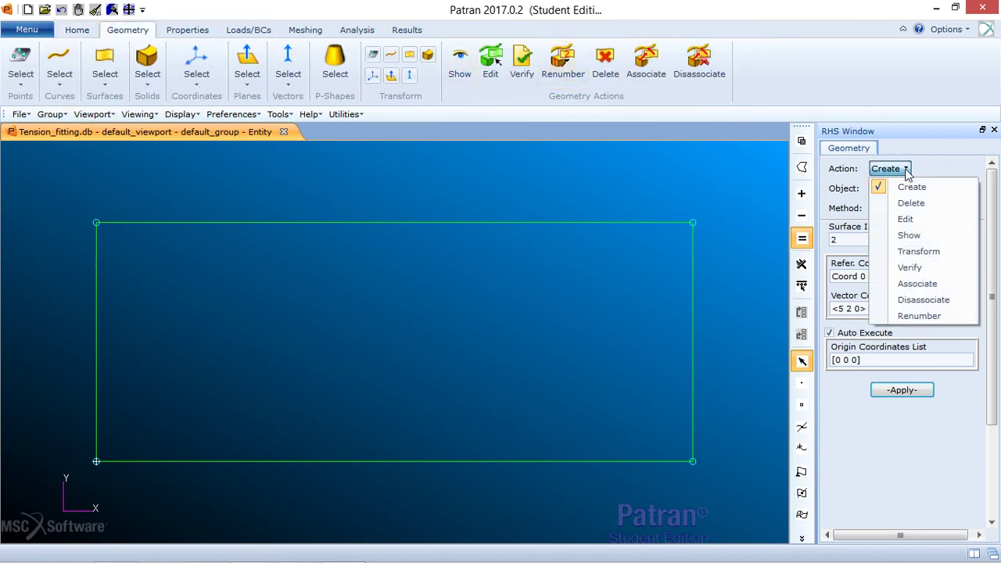
left_click(930, 251)
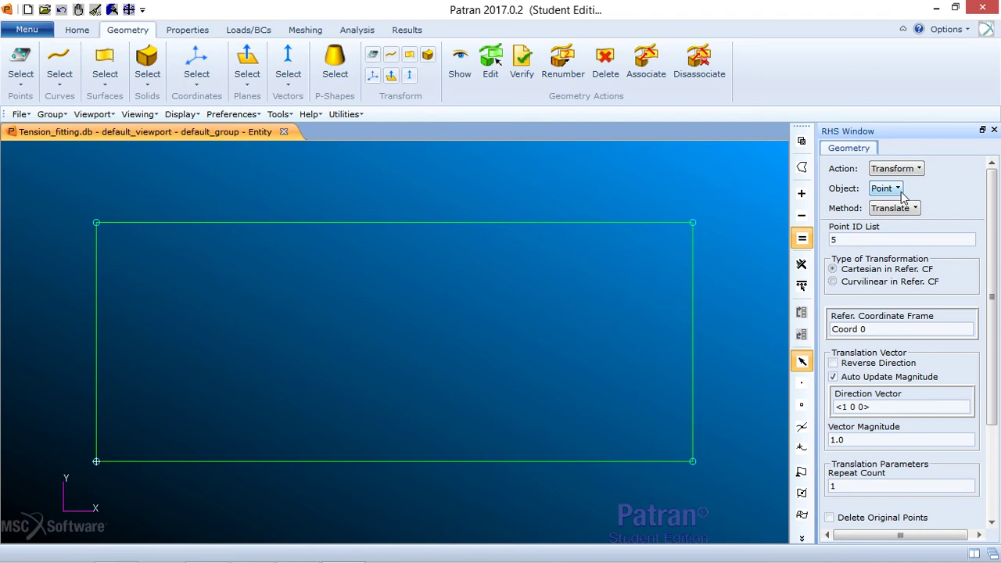
left_click(906, 209)
left_click(936, 197)
left_click(851, 408)
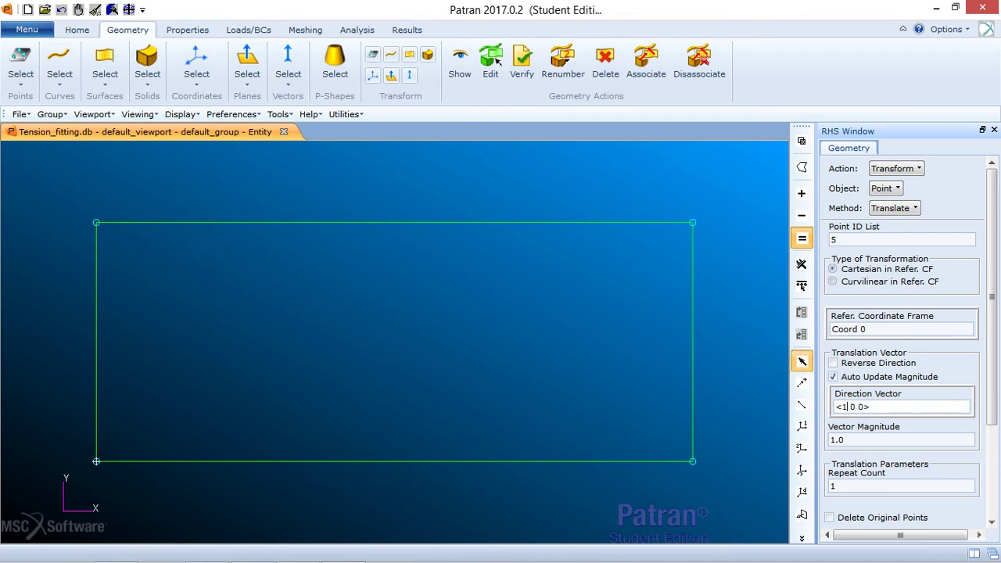
key("BackSpace")
type("0.5")
scroll(983, 282, "down", 3)
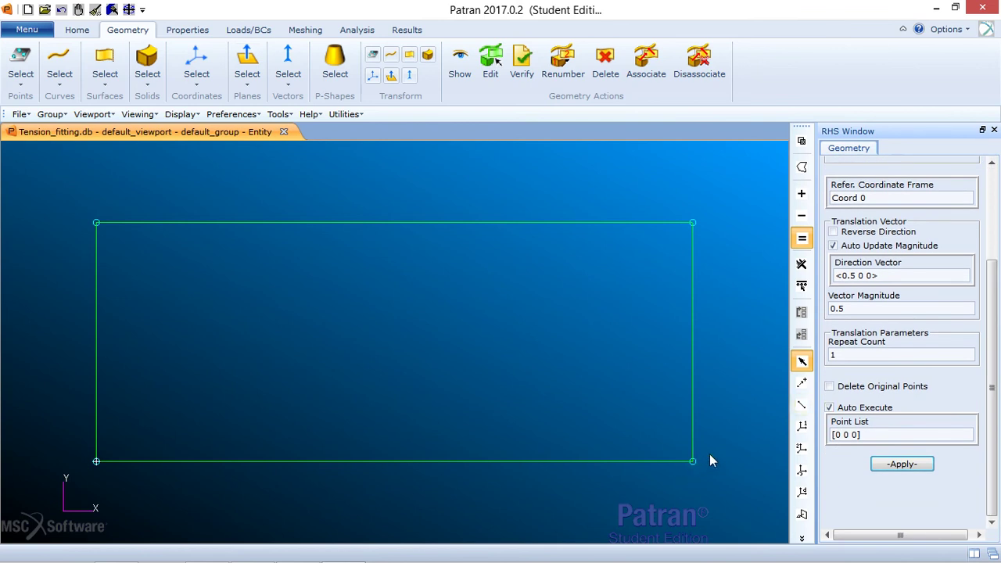
left_click(876, 438)
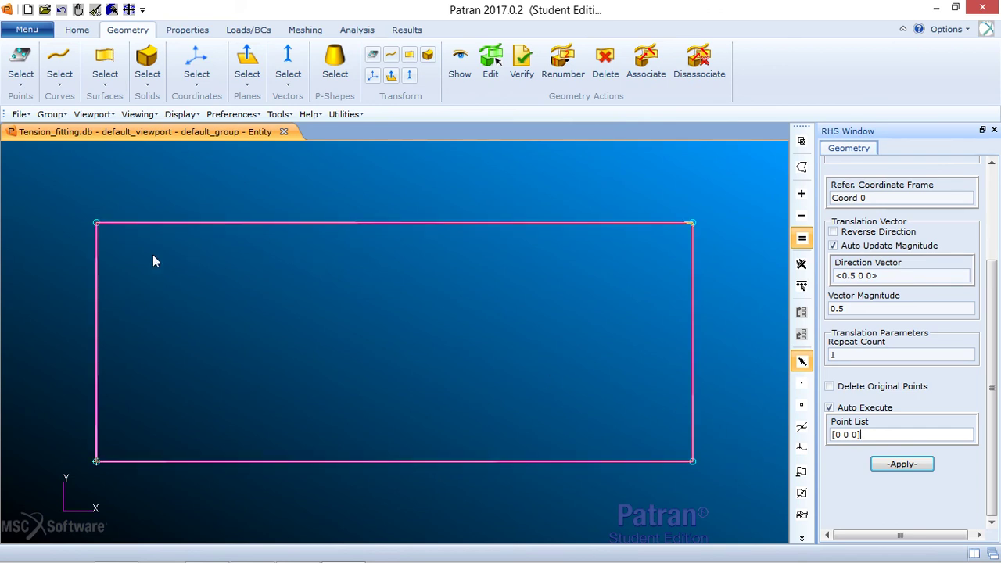
left_click(96, 223)
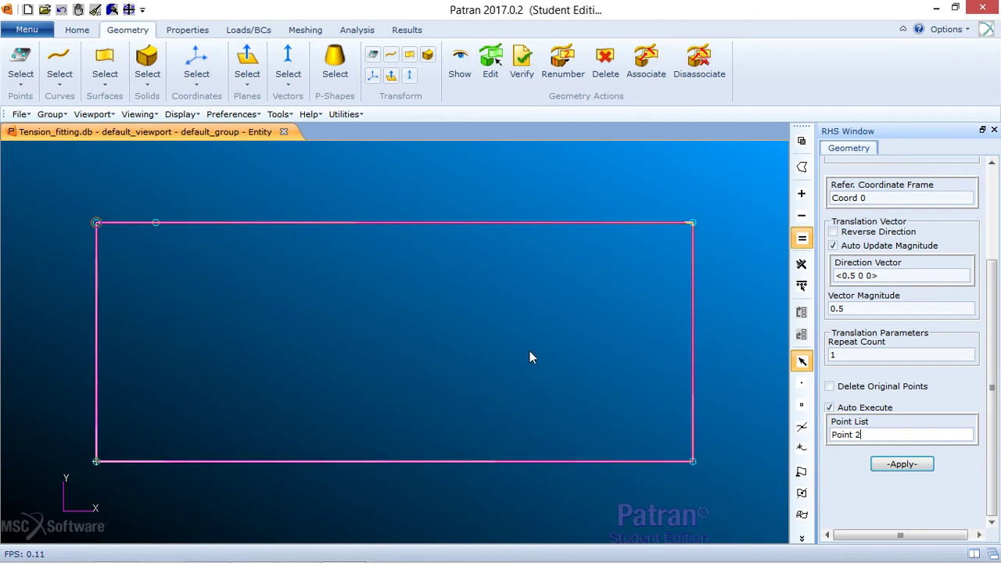
Copy the rectangle's lower-right corner point up the right edge by translating it with direction vector <0 0.5 0>
left_click(854, 276)
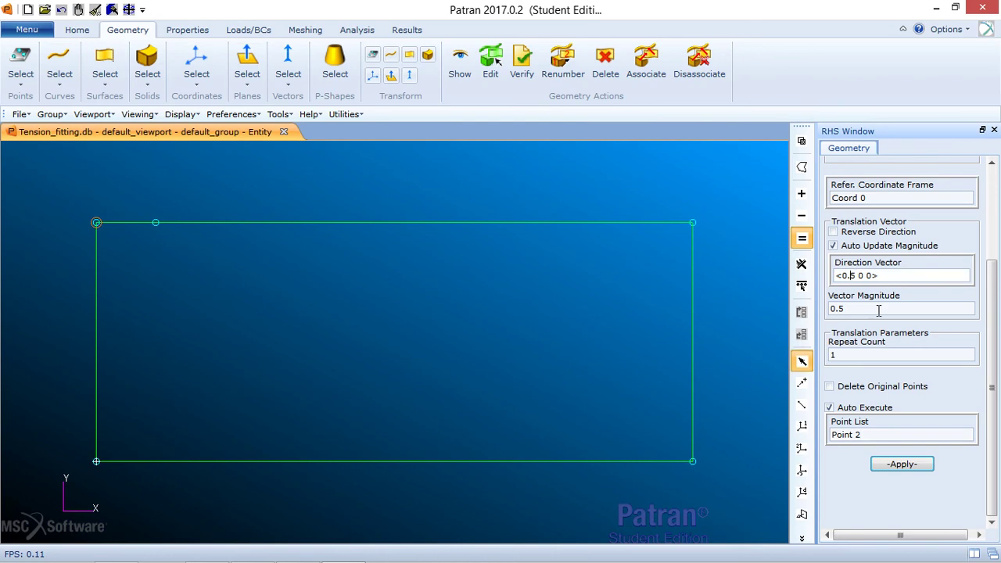
key("BackSpace")
key("BackSpace")
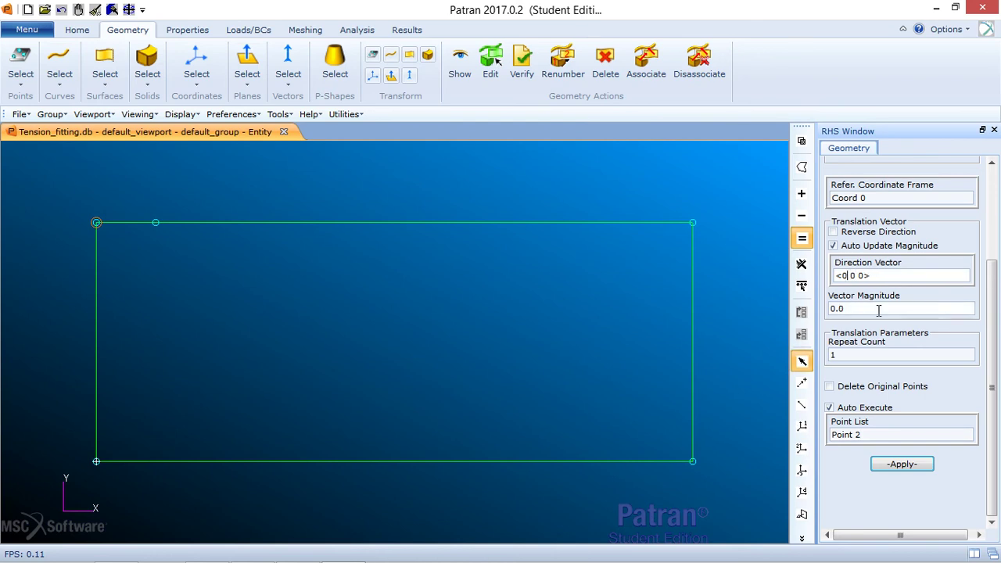
type(".5")
left_click(879, 430)
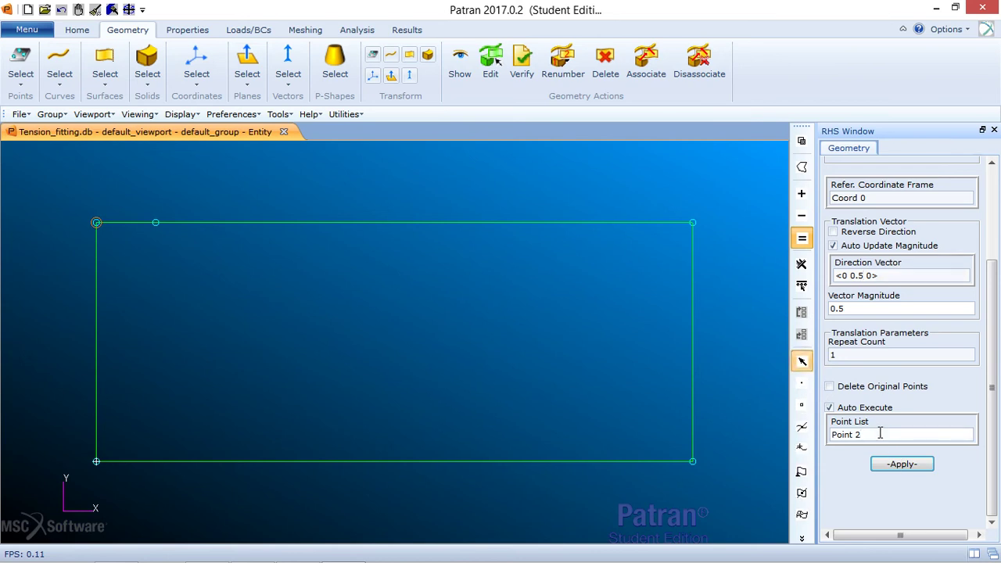
left_click(692, 462)
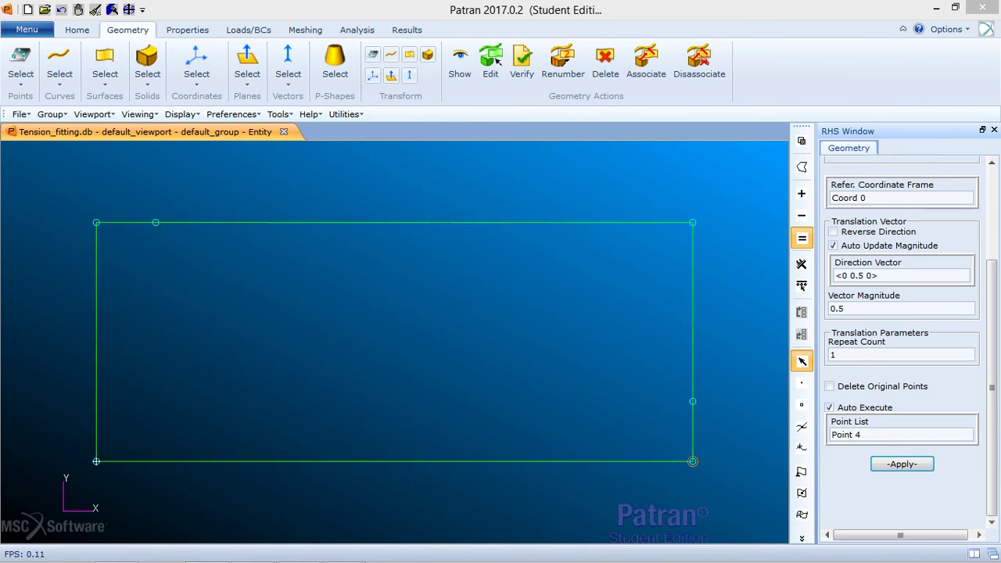
Create a 2-point curve from the new upper-edge point to the new right-edge point, declining the duplicate curve
left_click_drag(992, 320, 994, 180)
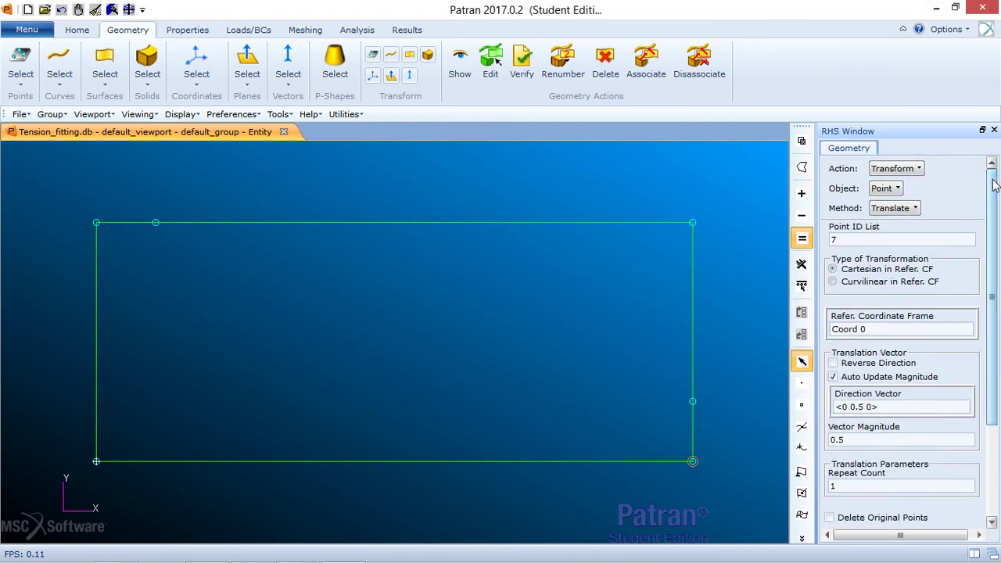
left_click(912, 170)
left_click(912, 186)
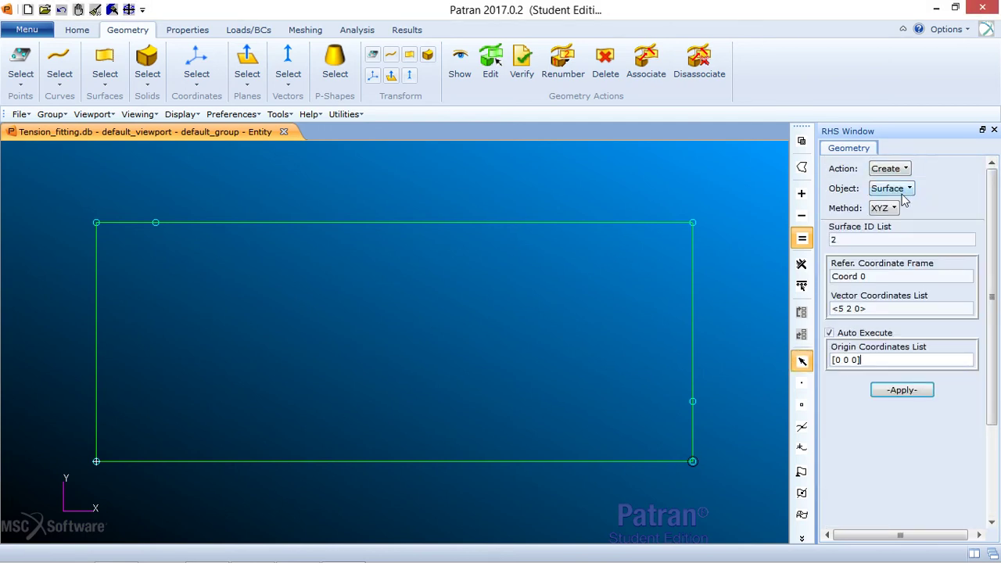
left_click(906, 192)
left_click(912, 221)
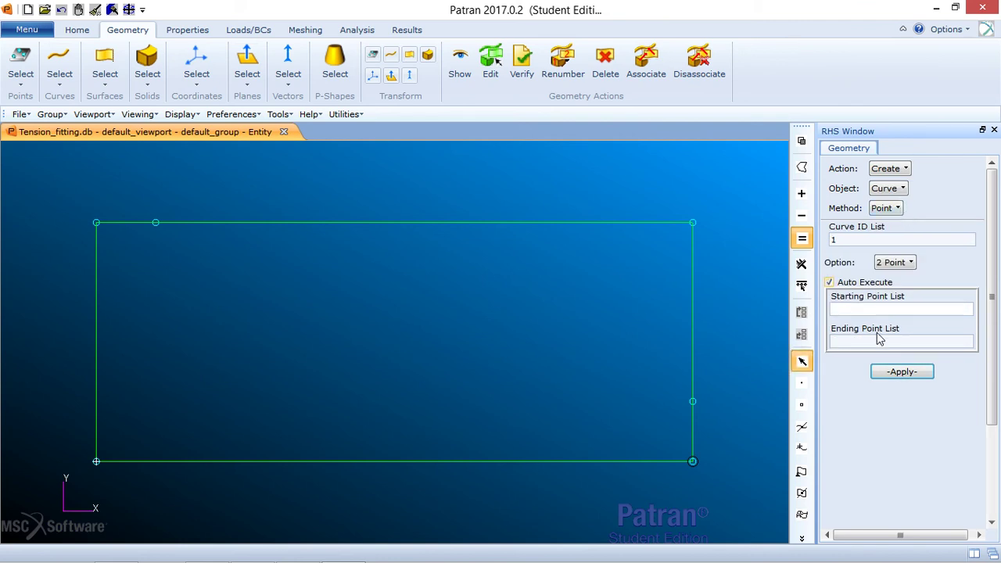
left_click(157, 222)
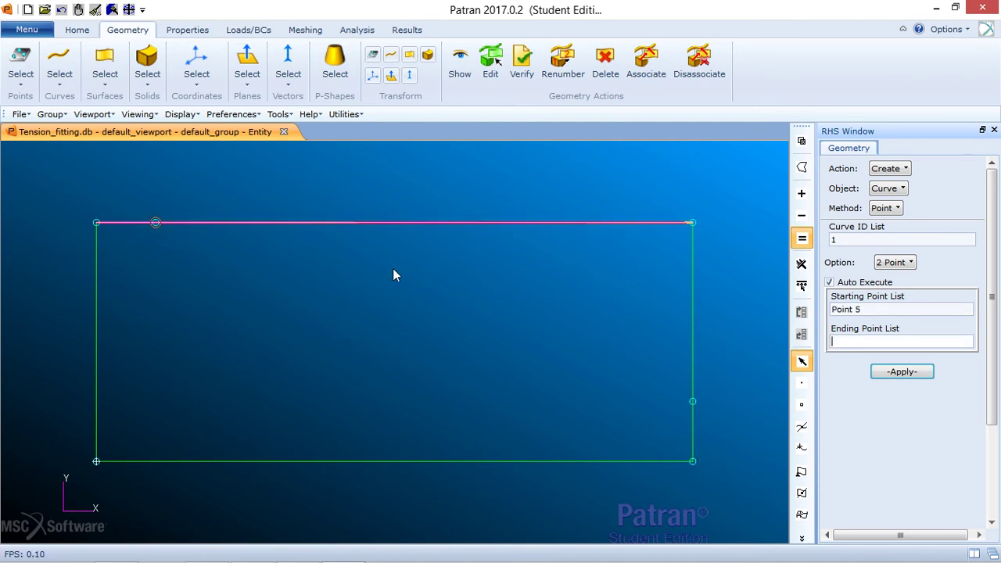
left_click(693, 402)
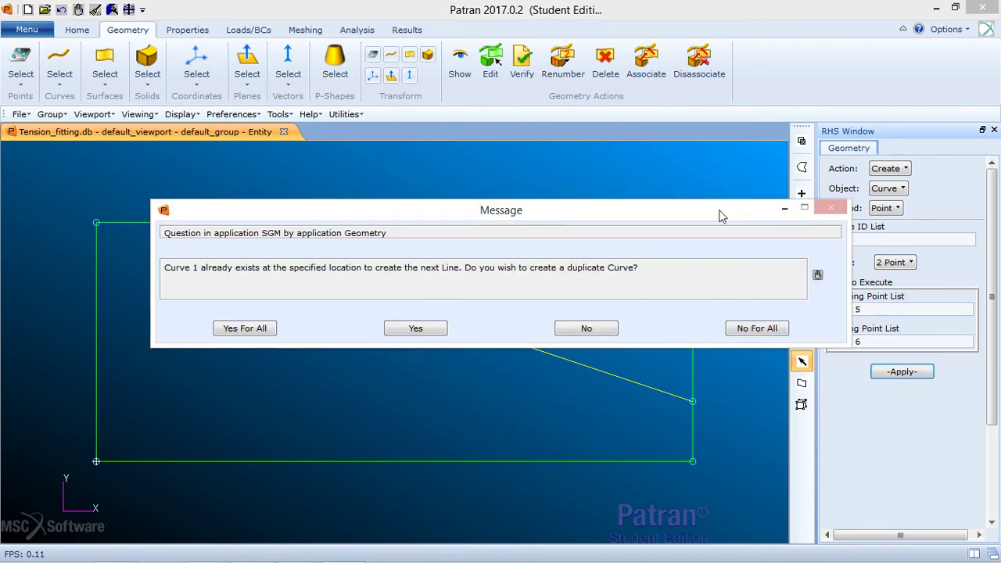
left_click_drag(720, 211, 687, 163)
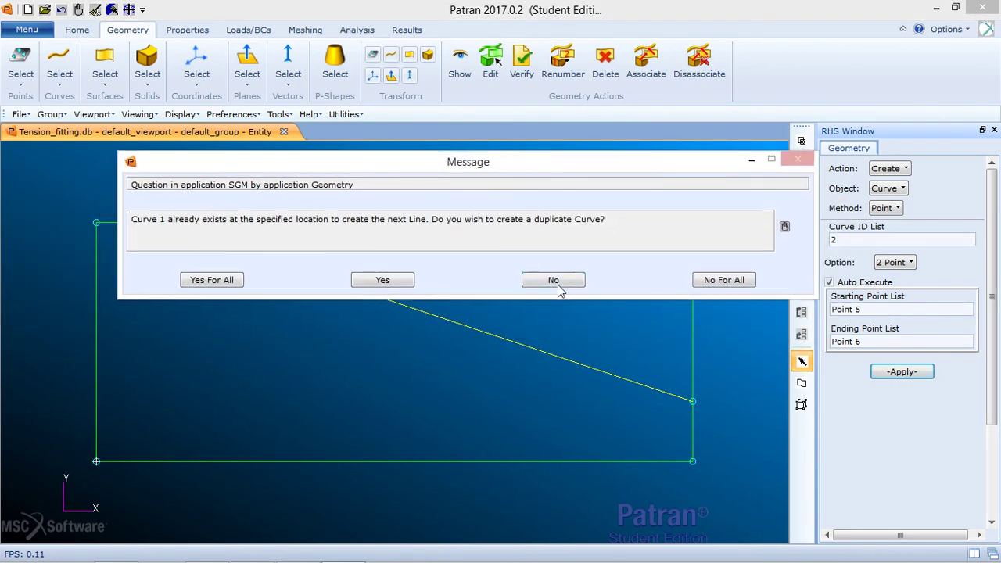
left_click(558, 284)
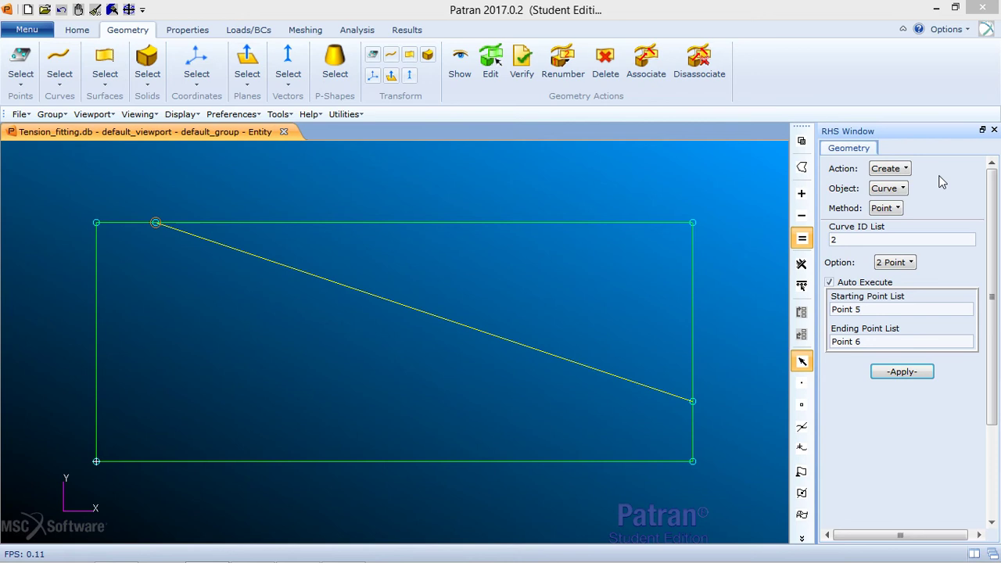
Set up a surface edit that breaks a surface by a curve, with Auto Execute turned off
left_click(905, 170)
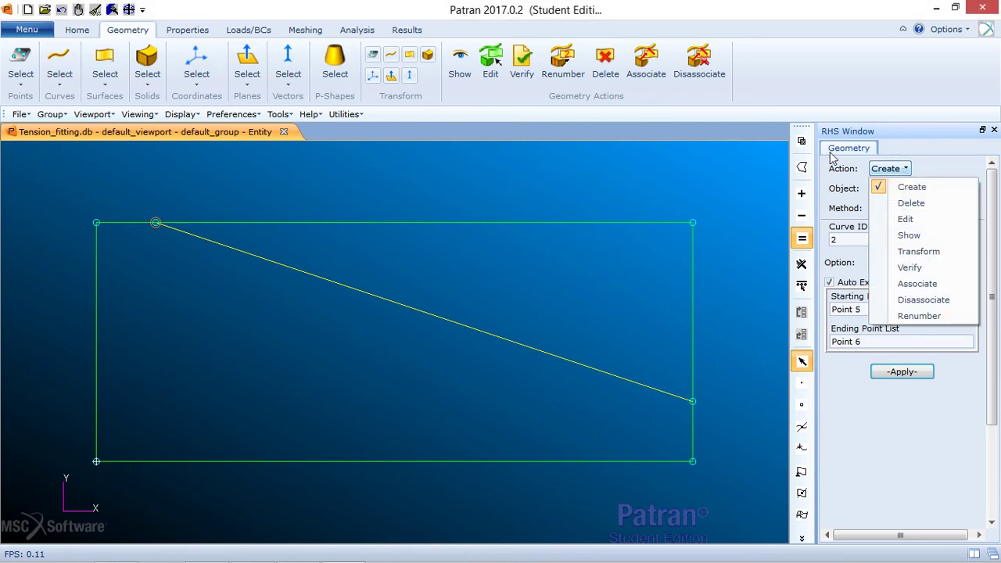
left_click(908, 220)
left_click(909, 190)
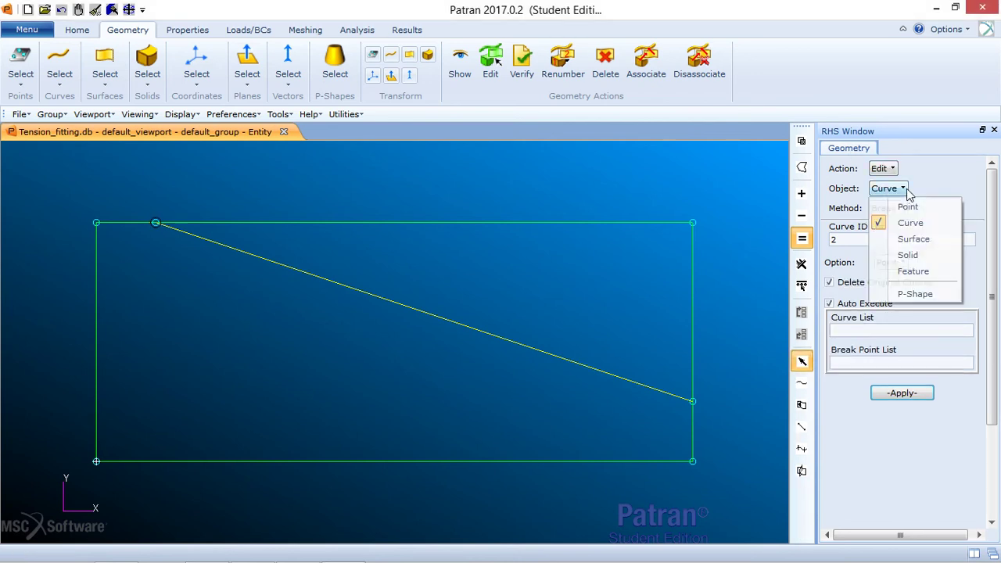
left_click(914, 238)
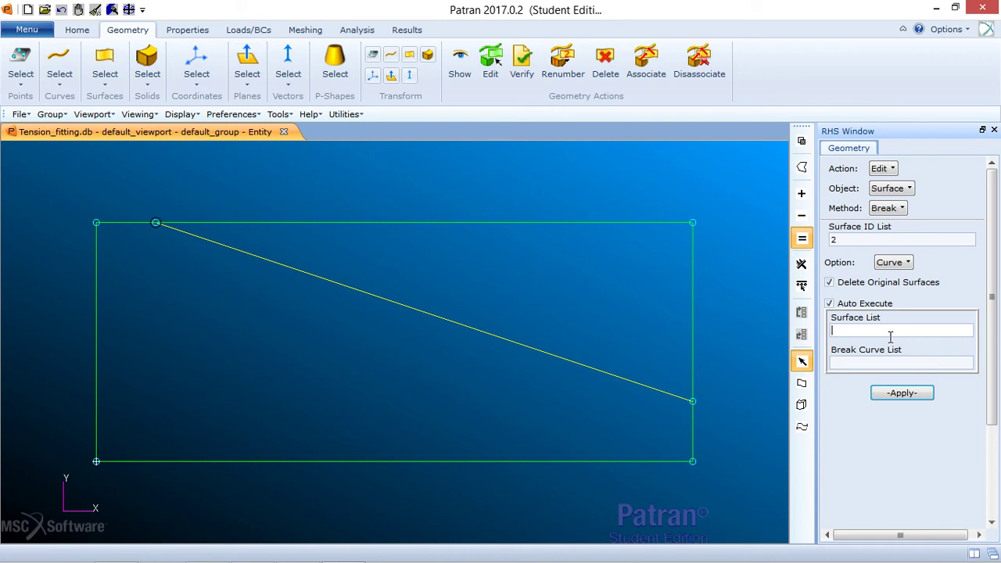
left_click(830, 304)
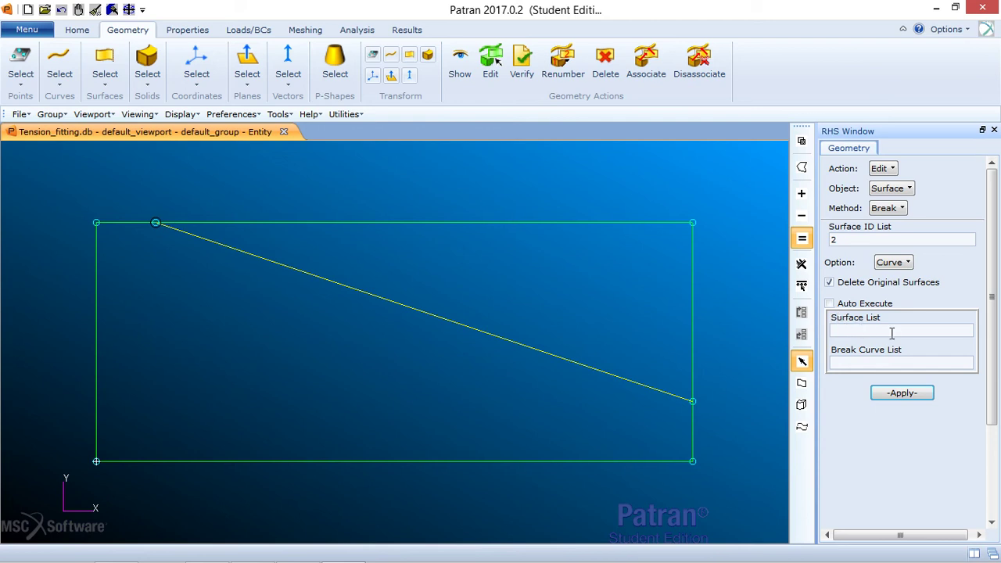
Break the rectangular surface along the sloped curve and delete the original surface
left_click(860, 330)
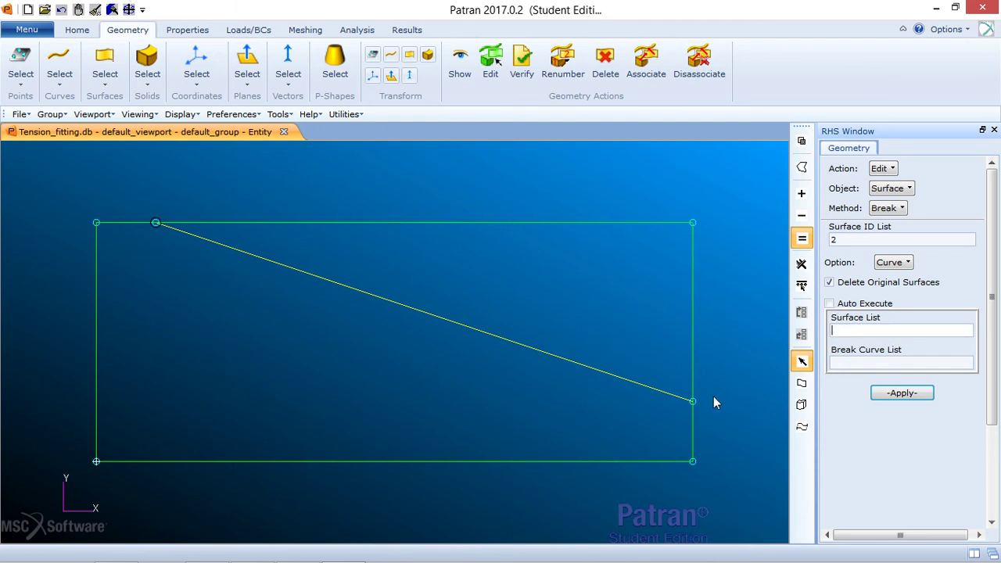
left_click(514, 465)
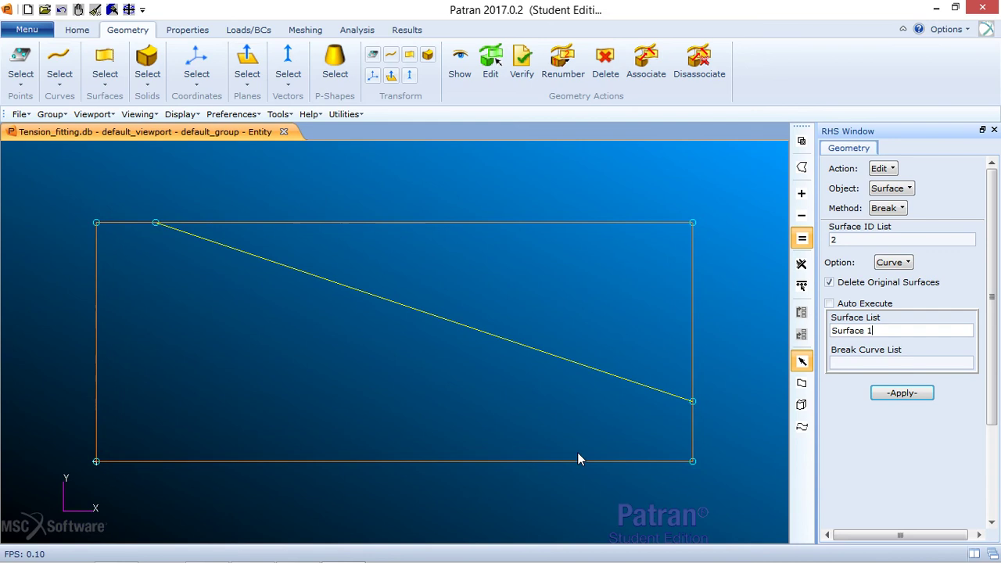
left_click(869, 360)
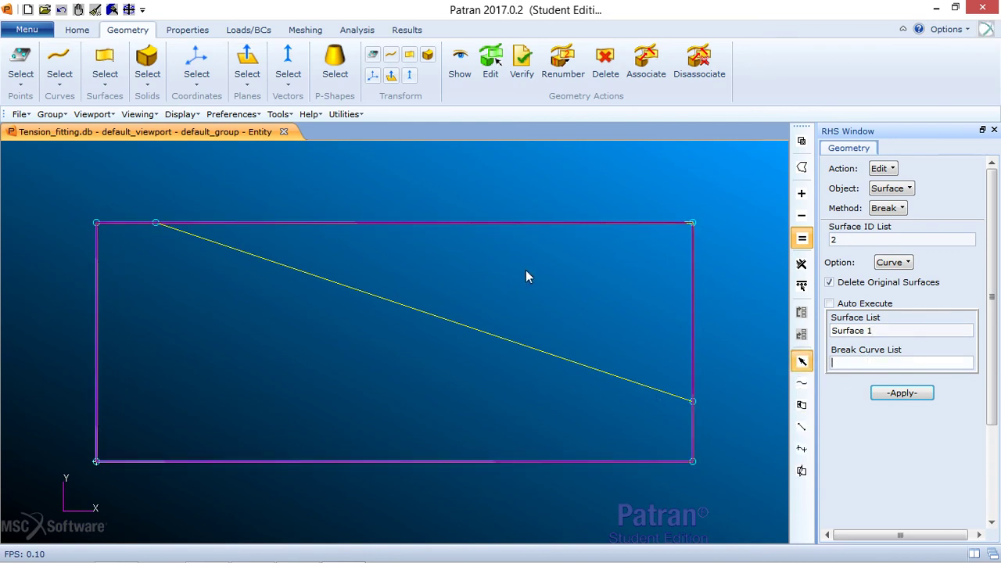
left_click(464, 329)
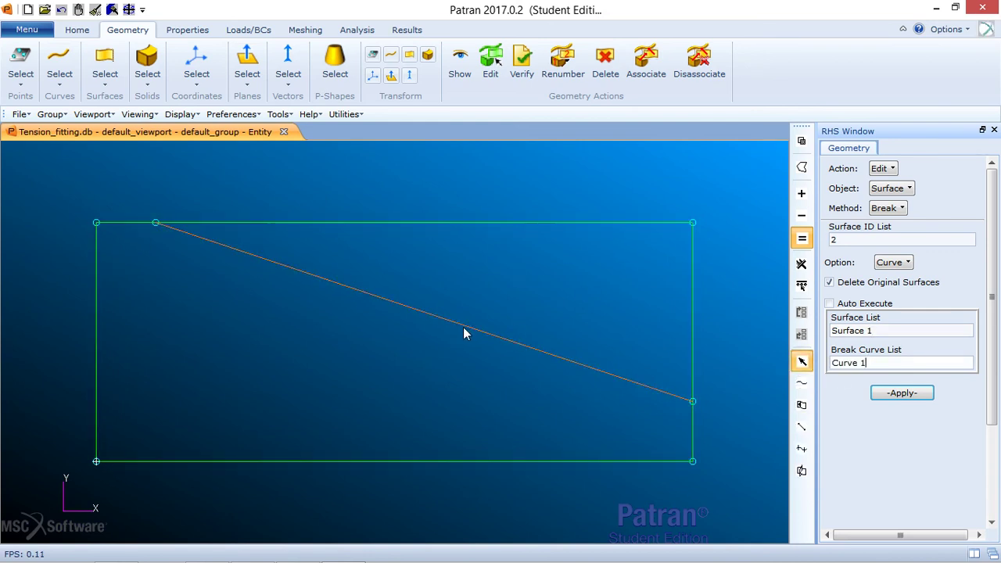
left_click(908, 395)
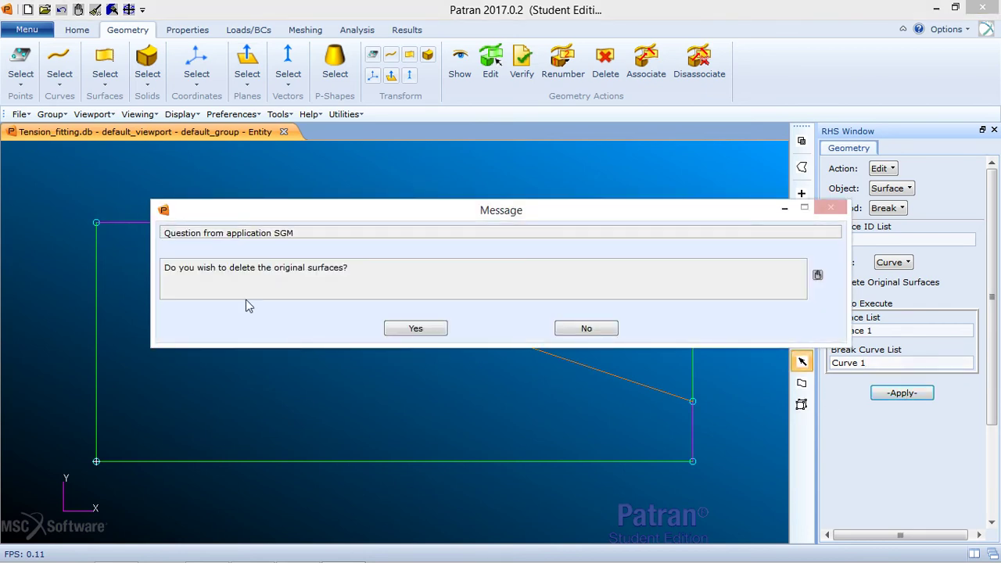
left_click(425, 329)
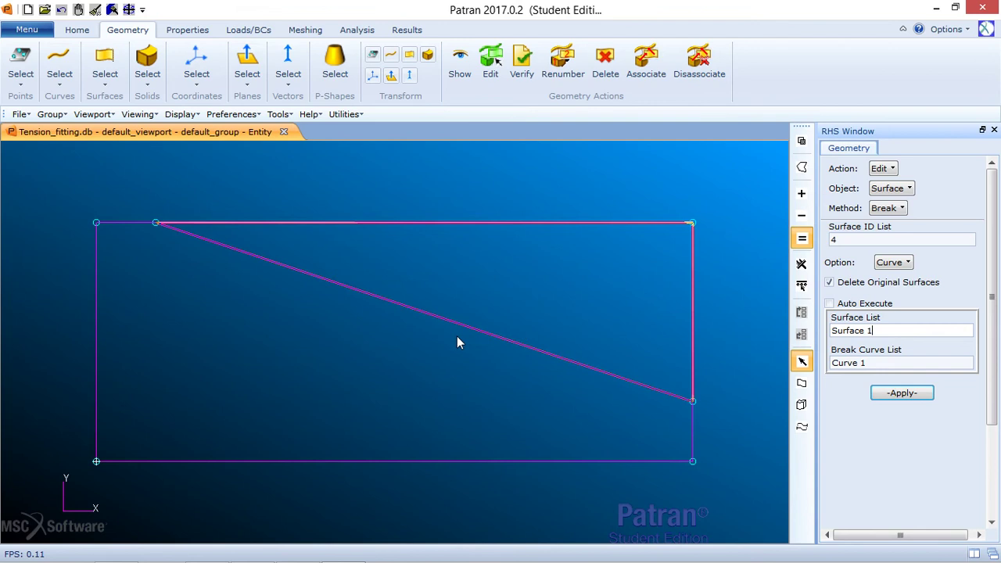
scroll(427, 338, "down", 2)
scroll(420, 340, "up", 2)
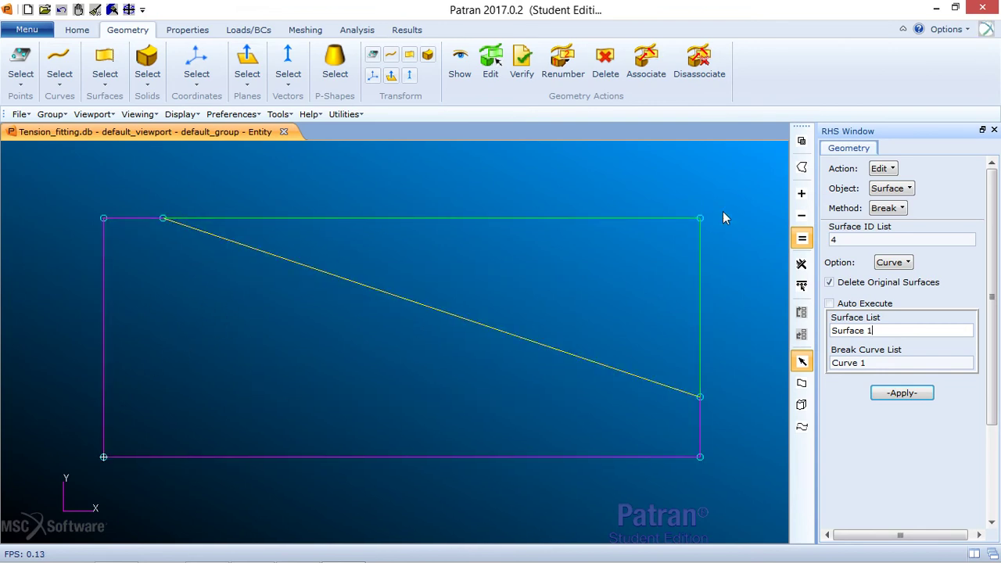
left_click(898, 388)
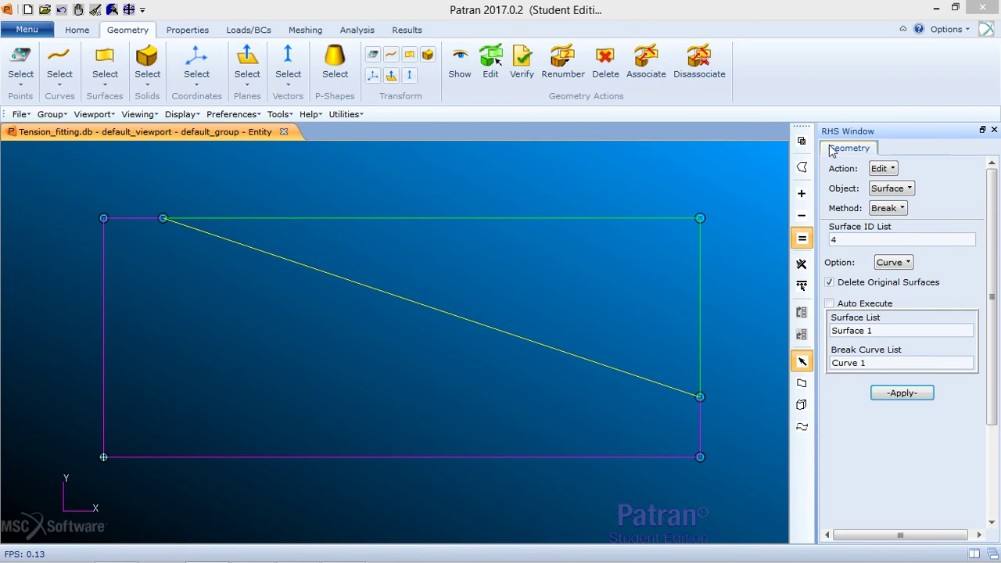
Delete the triangular surface above the sloped line
left_click(884, 169)
left_click(901, 215)
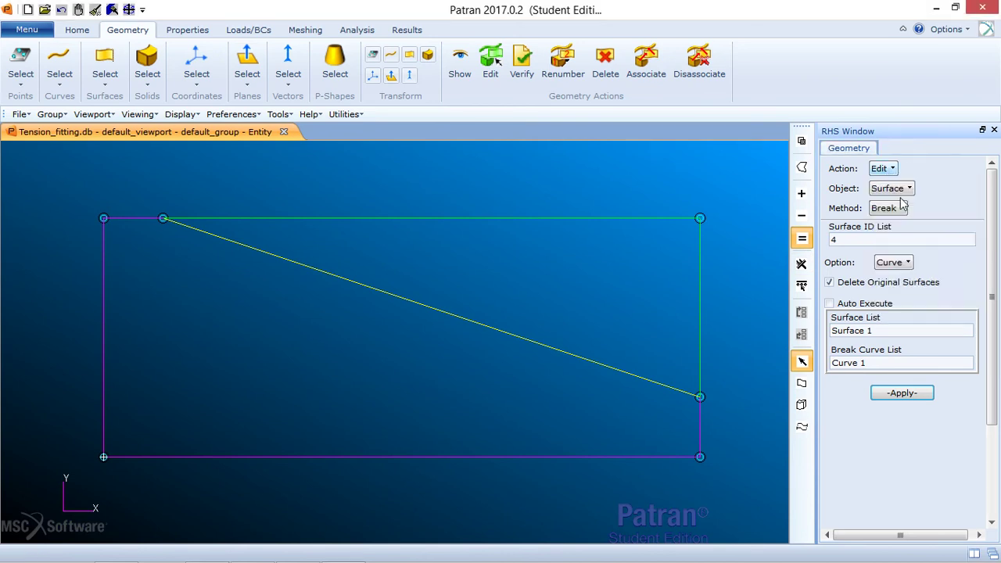
left_click(892, 189)
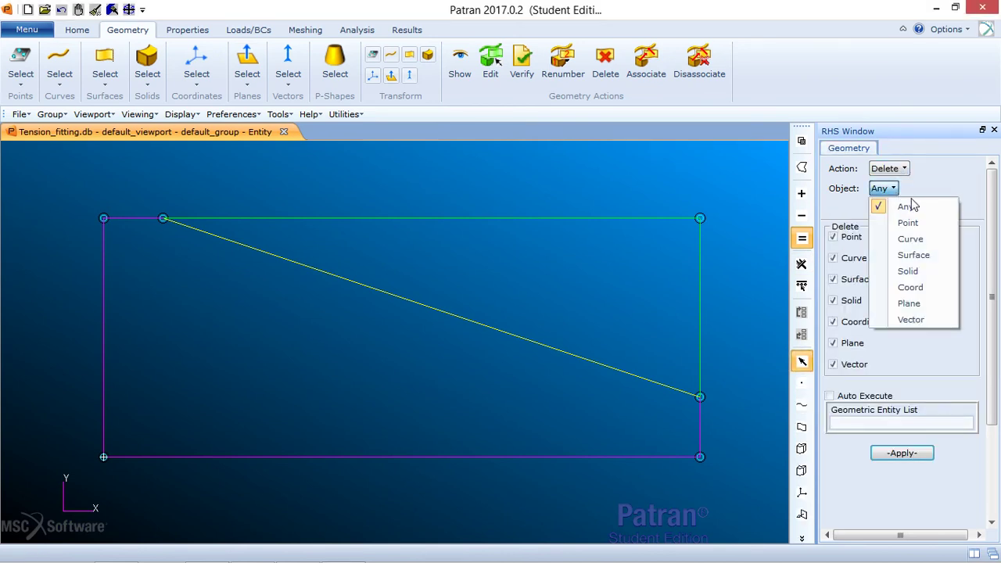
left_click(916, 259)
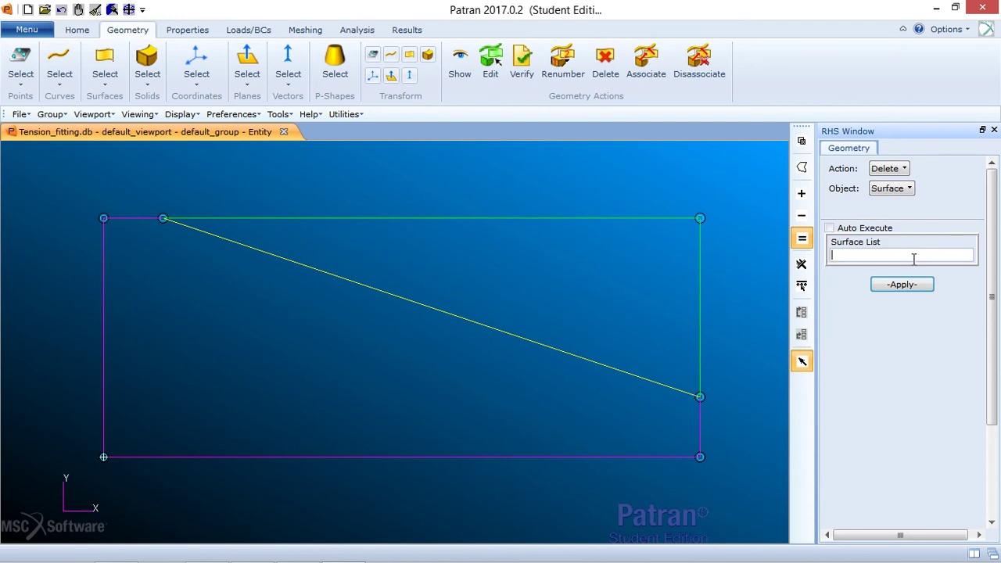
left_click(647, 218)
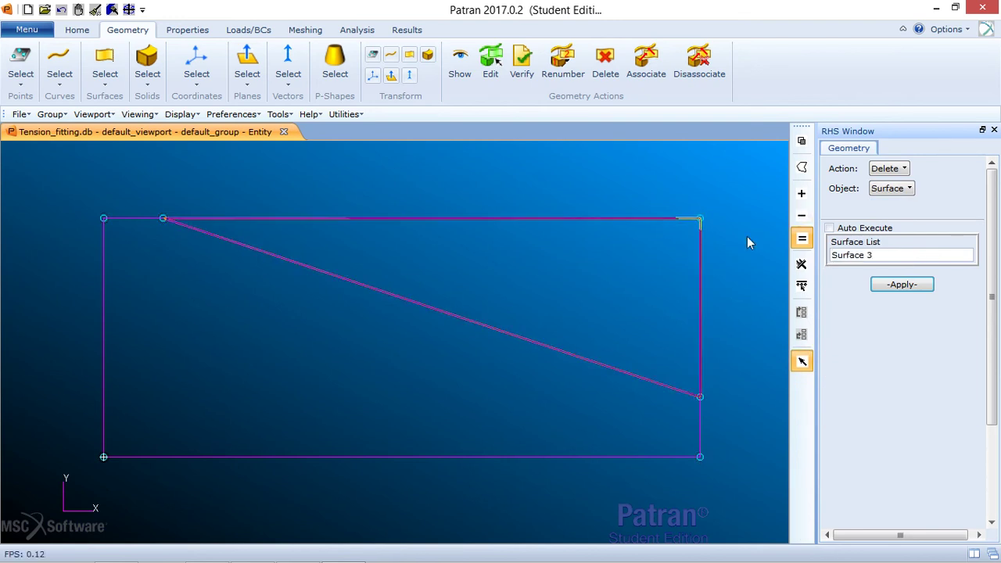
left_click(894, 287)
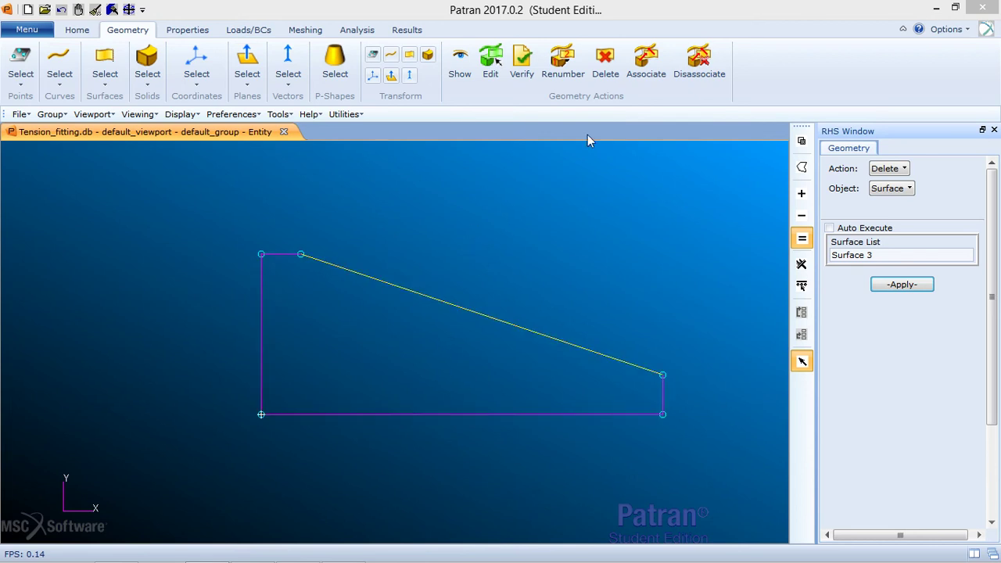
Set up a solid created by the Extrude method with translation vector <0 0 2>
left_click(882, 172)
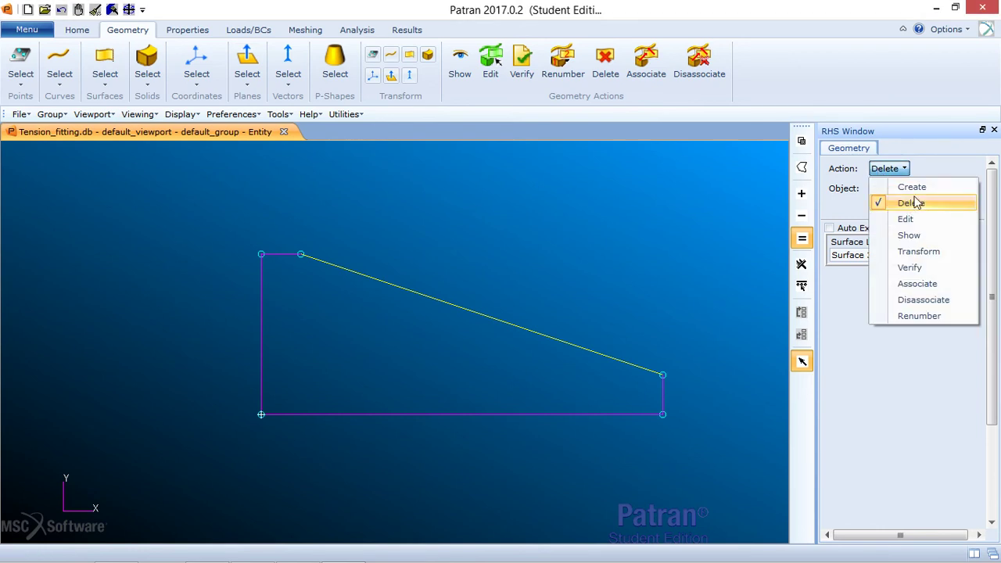
left_click(918, 193)
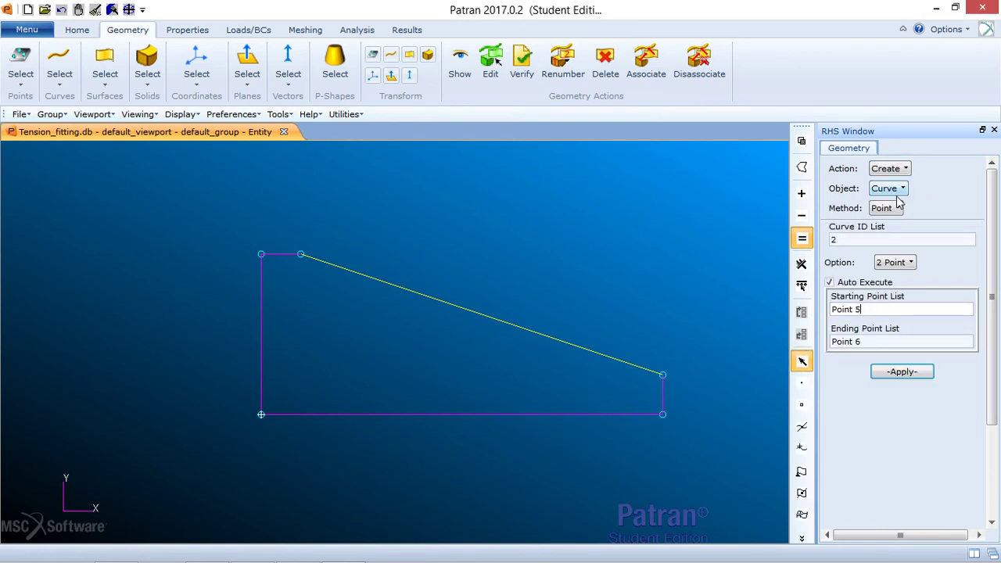
left_click(901, 192)
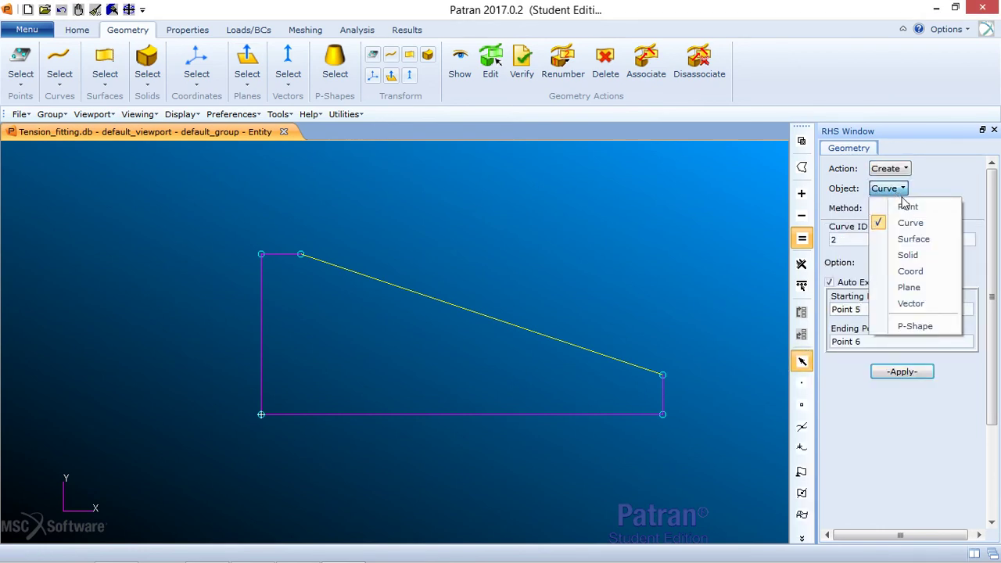
left_click(907, 256)
left_click(913, 209)
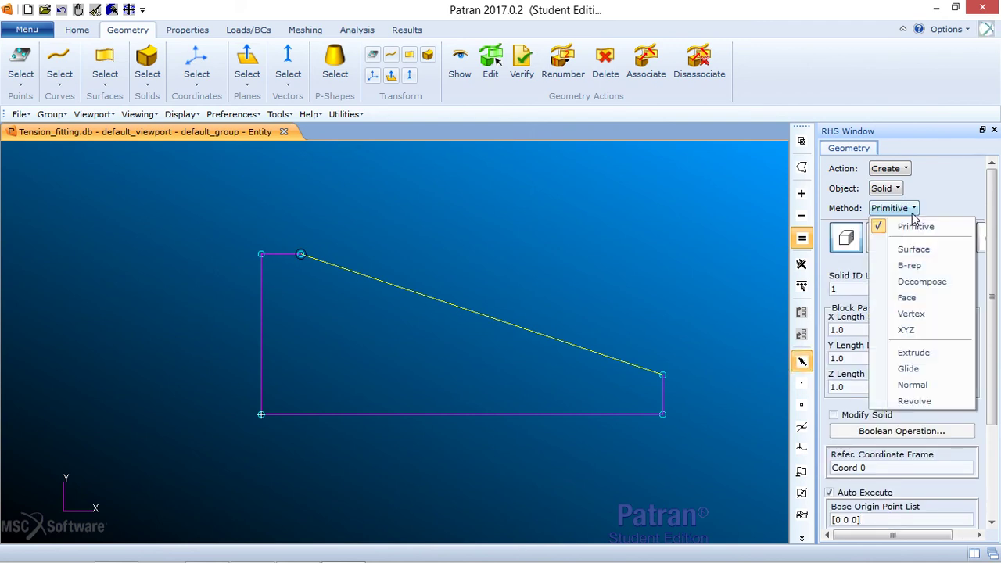
left_click(914, 353)
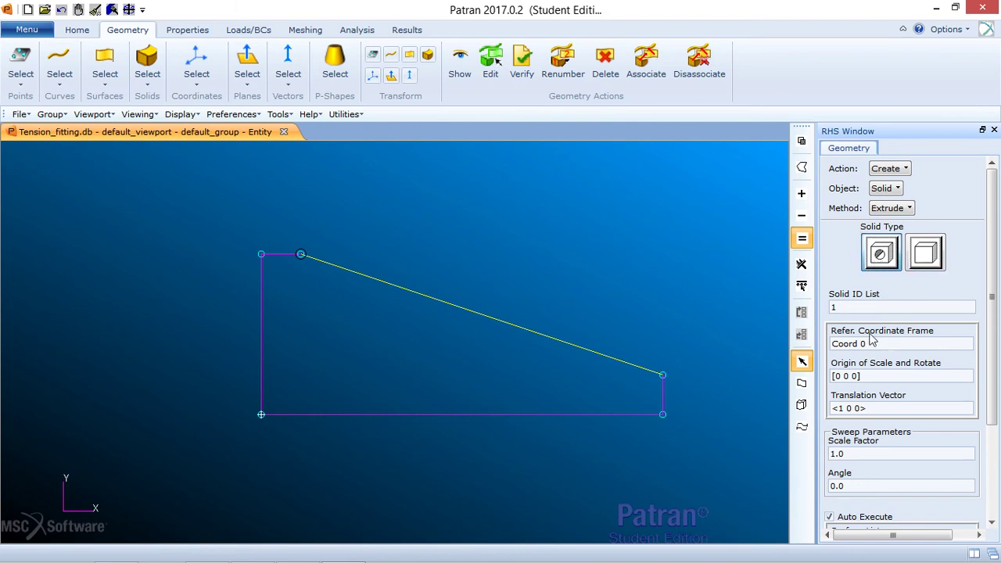
left_click(872, 408)
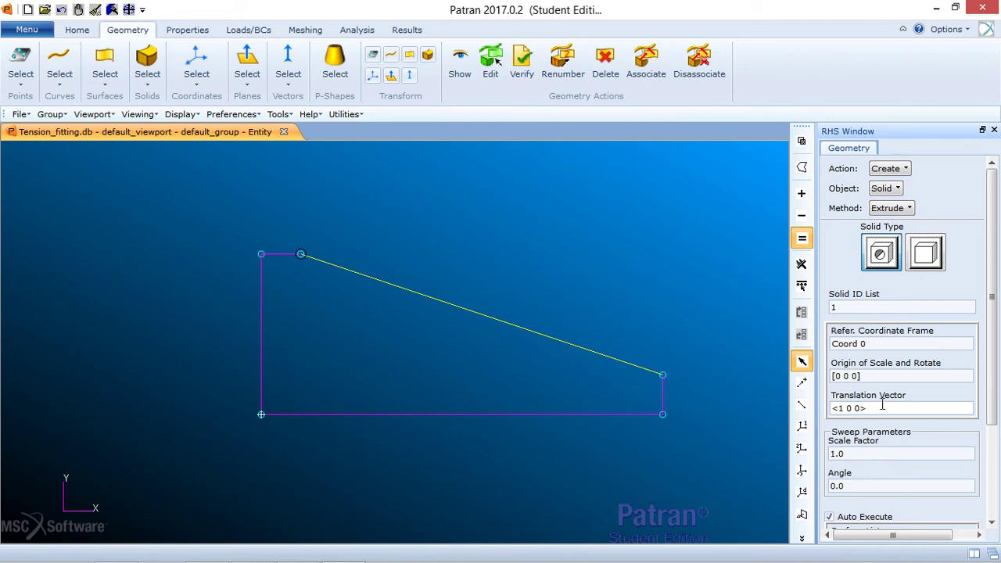
key("BackSpace")
type("0")
scroll(995, 310, "down", 4)
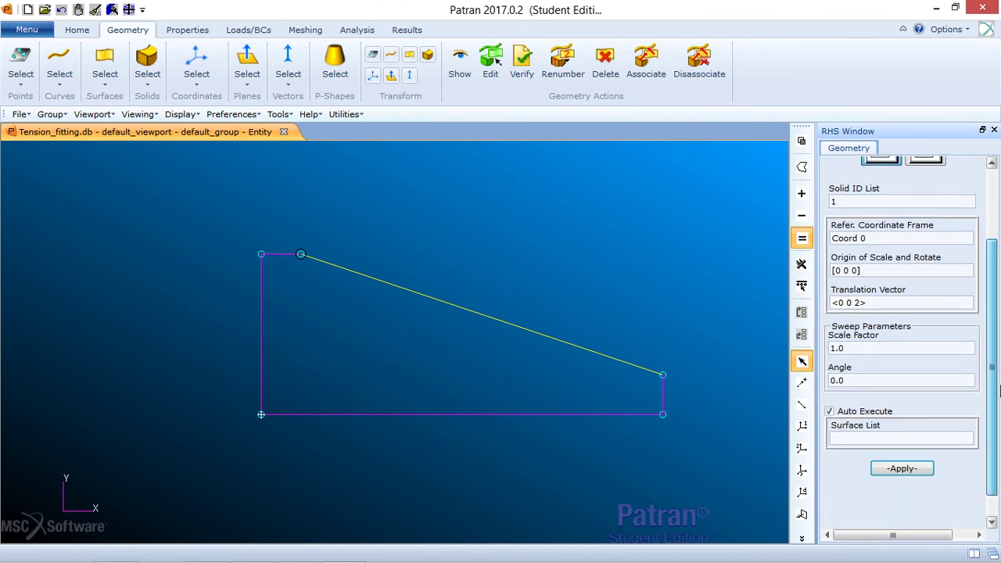
Extrude the remaining surface below the sloped line into a solid
left_click(923, 447)
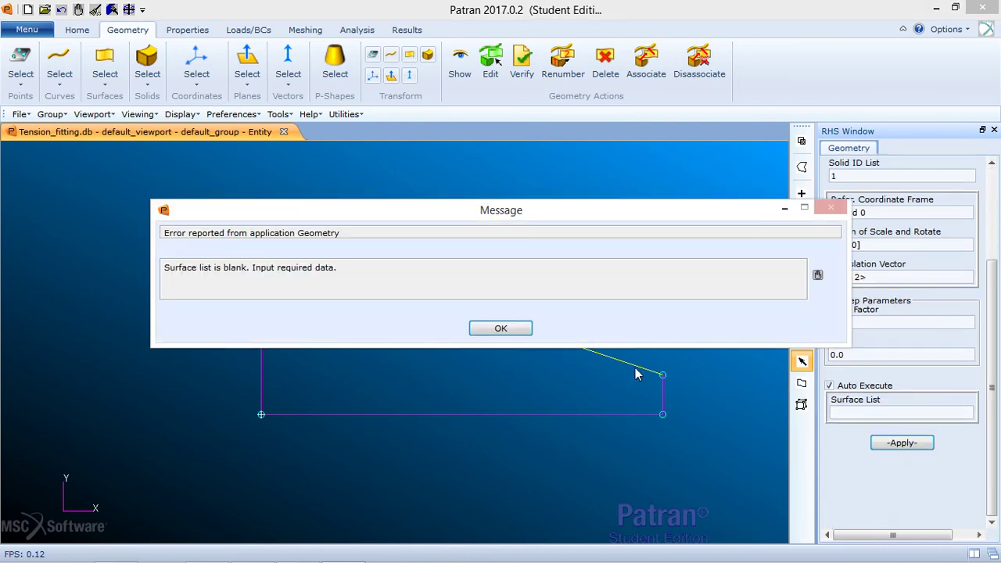
left_click(500, 328)
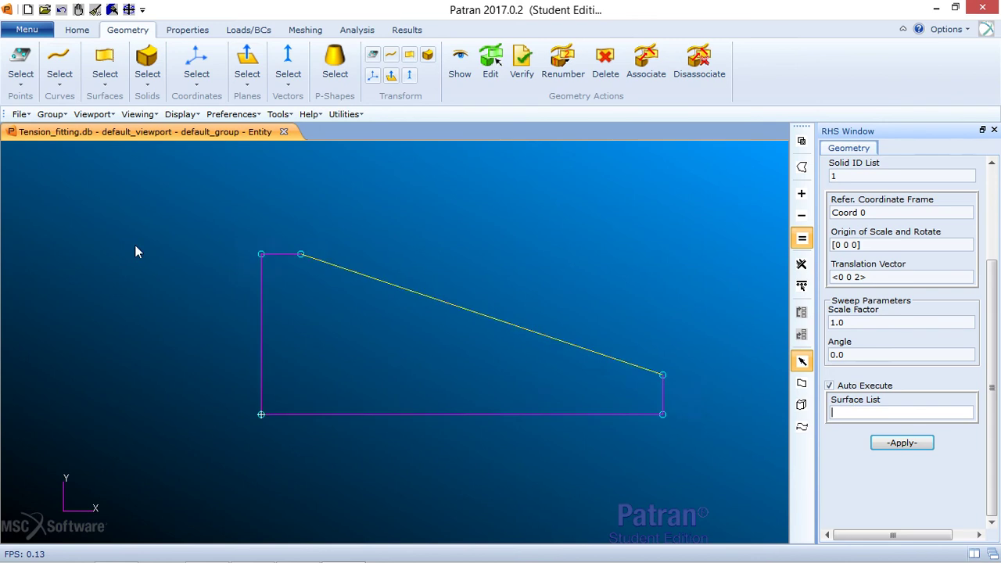
left_click(355, 419)
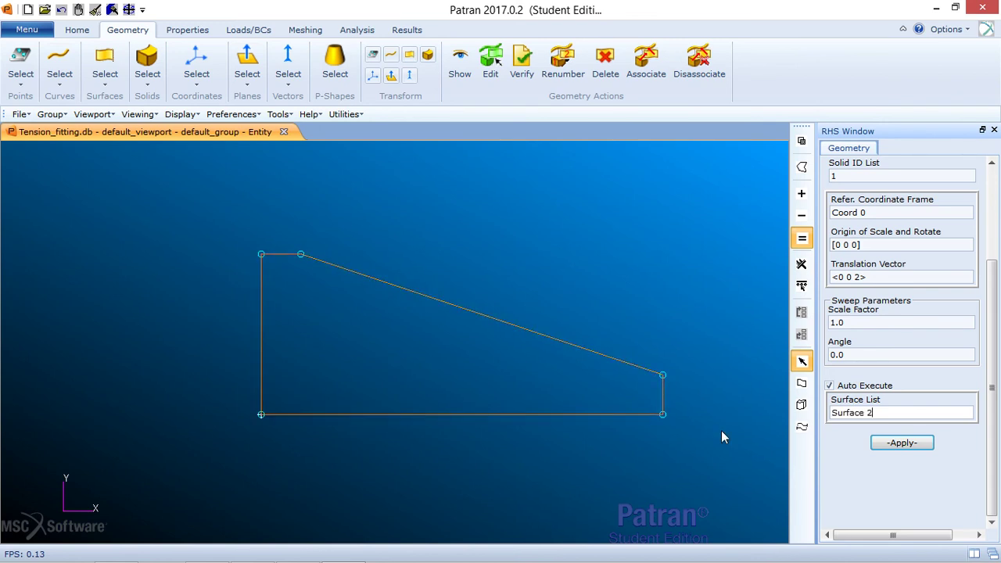
left_click(904, 444)
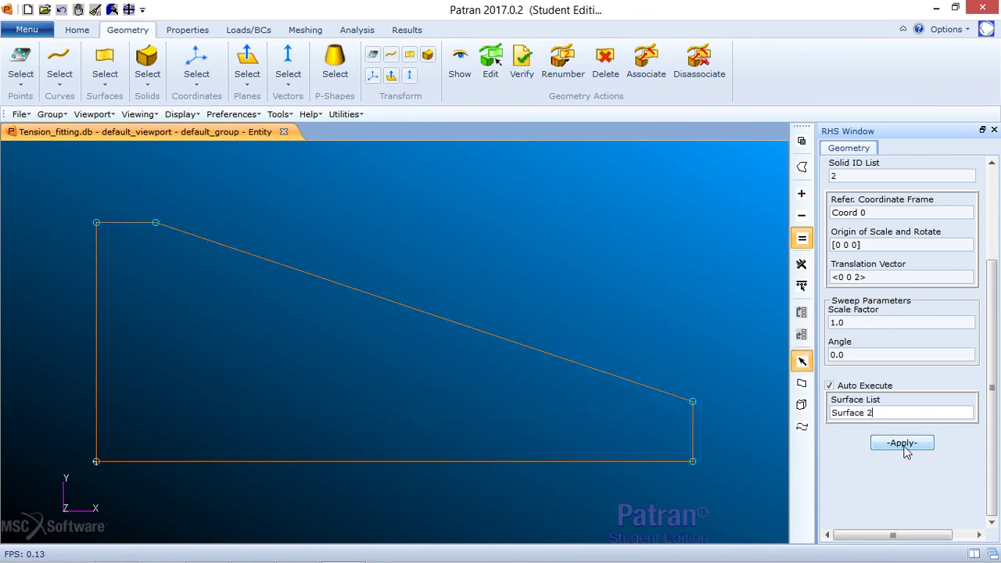
Display the extruded solid smooth shaded and orient it to the Iso 1 view, zoomed out
middle_click_drag(686, 340, 652, 355)
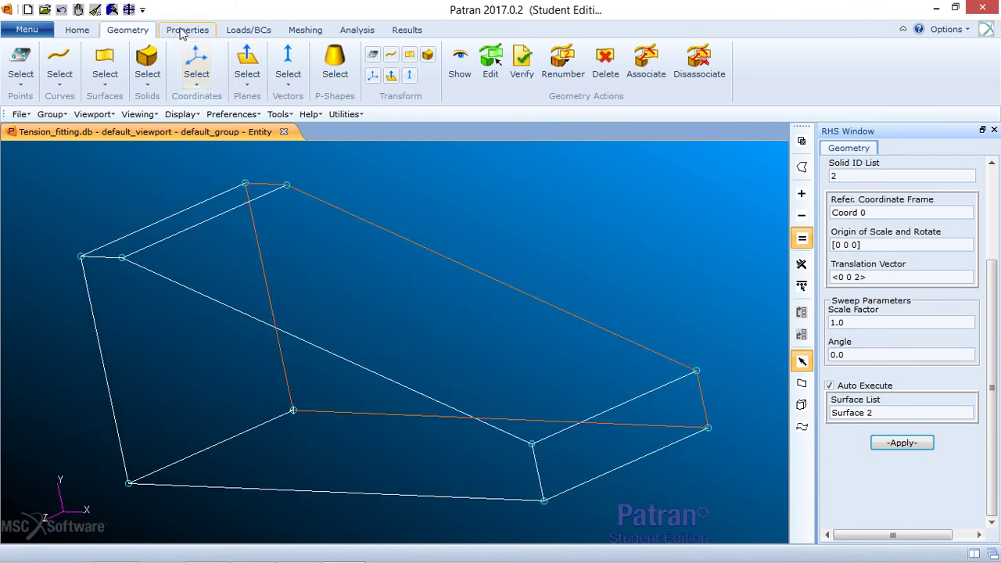
left_click(78, 31)
left_click(289, 54)
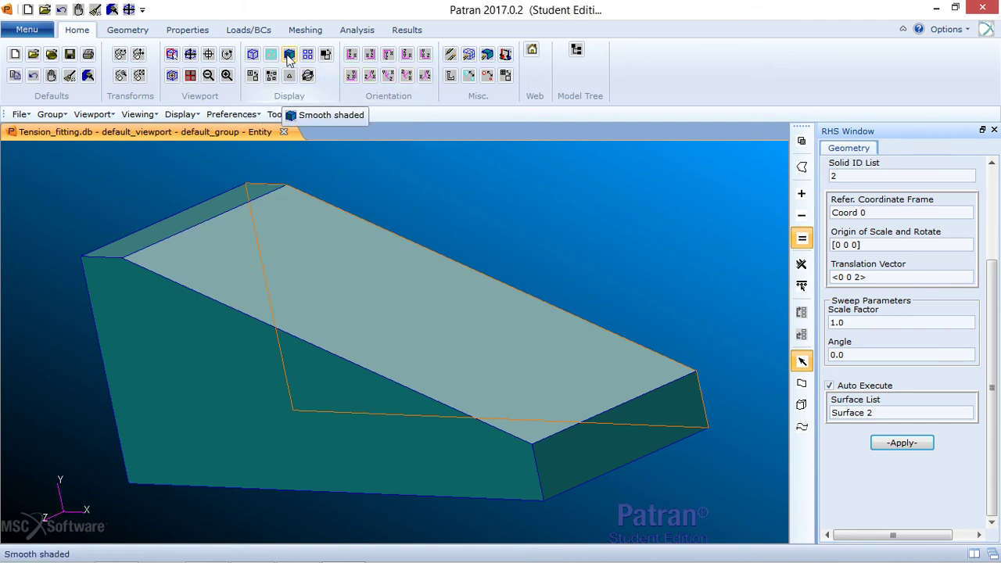
middle_click_drag(285, 336, 398, 246)
left_click(388, 75)
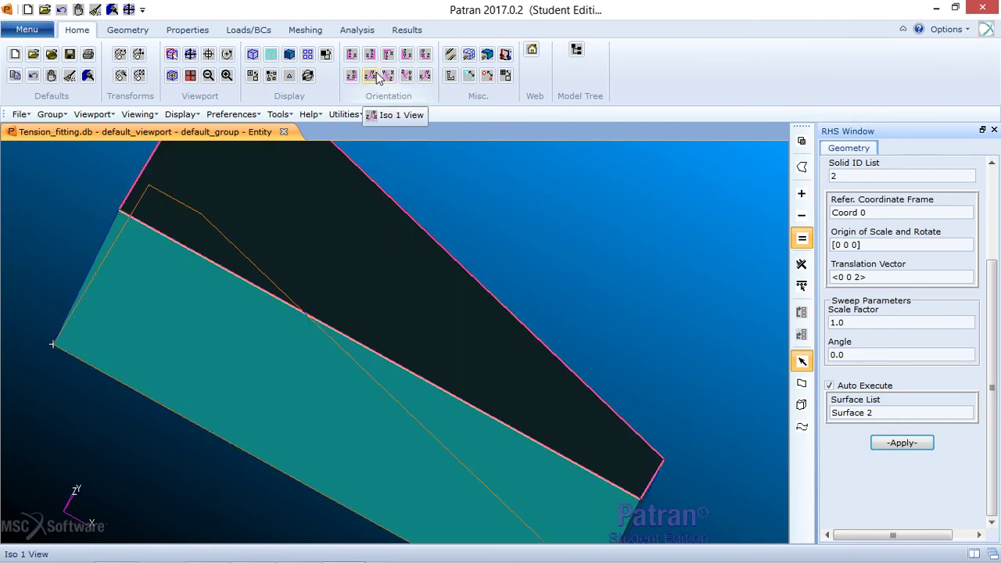
left_click(372, 74)
scroll(293, 283, "down", 3)
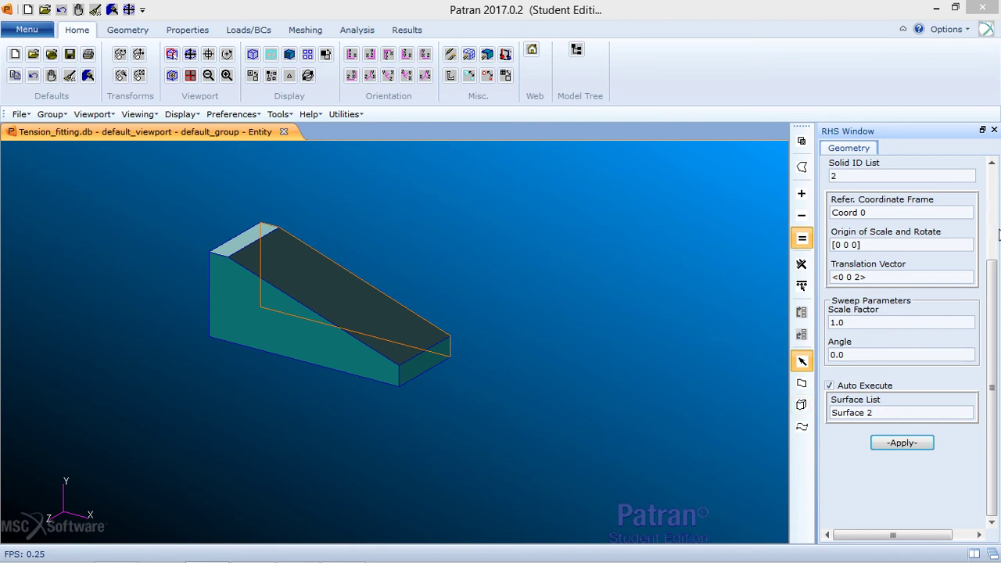
Set up editing of a solid with the Shell method at a thickness of 0.25
left_click(992, 282)
left_click_drag(992, 282, 993, 176)
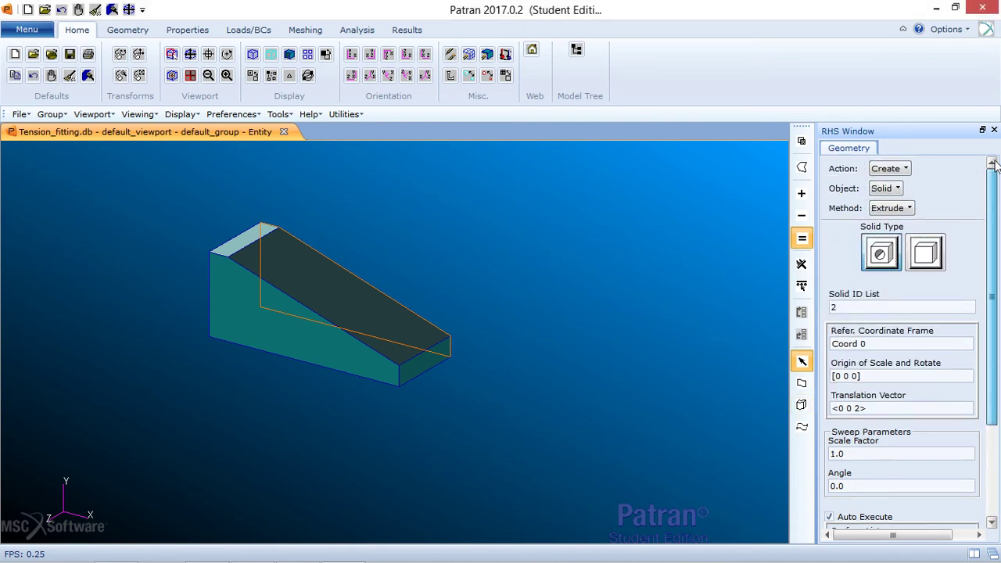
left_click(896, 190)
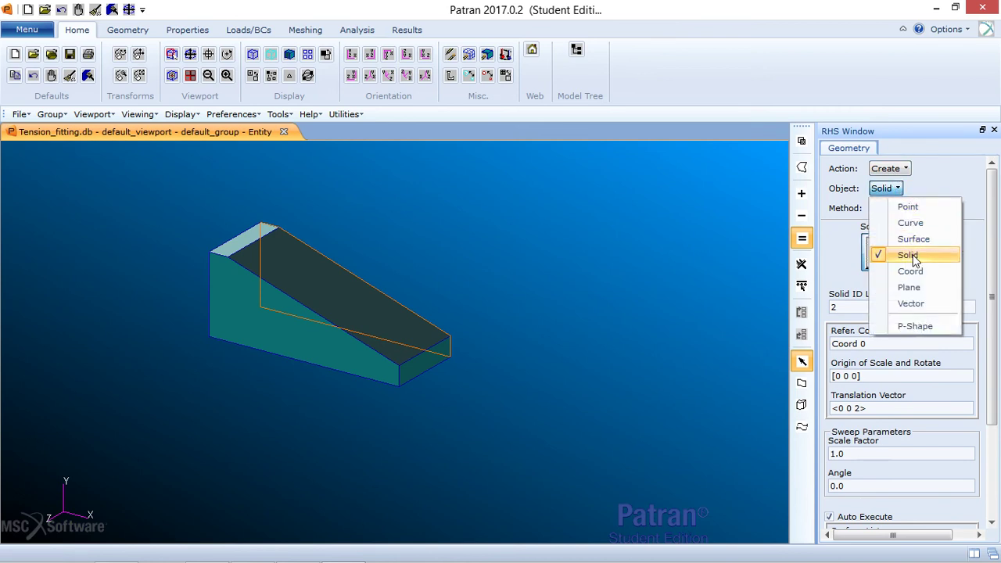
left_click(914, 259)
left_click(907, 209)
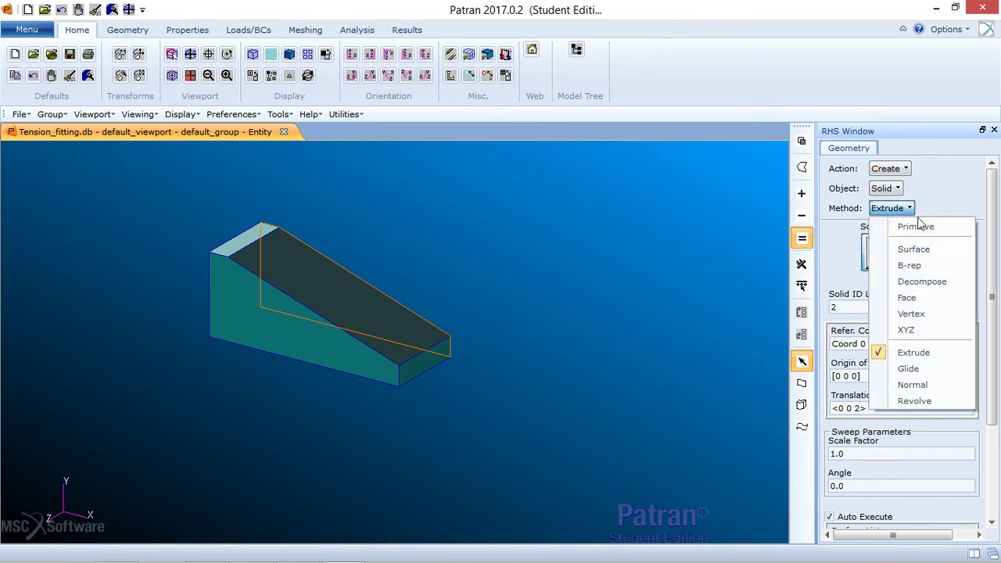
left_click(924, 208)
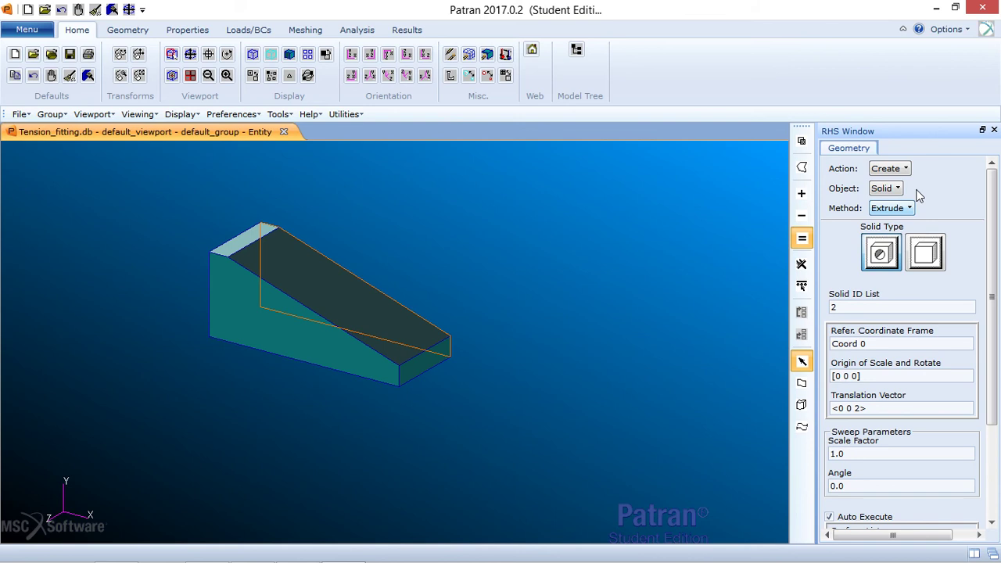
left_click(901, 169)
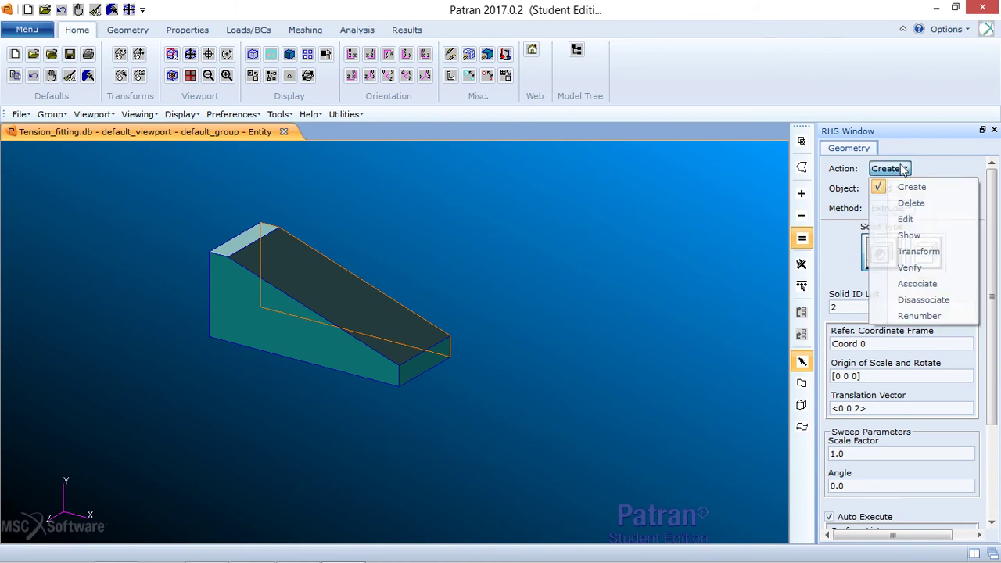
left_click(923, 220)
left_click(910, 193)
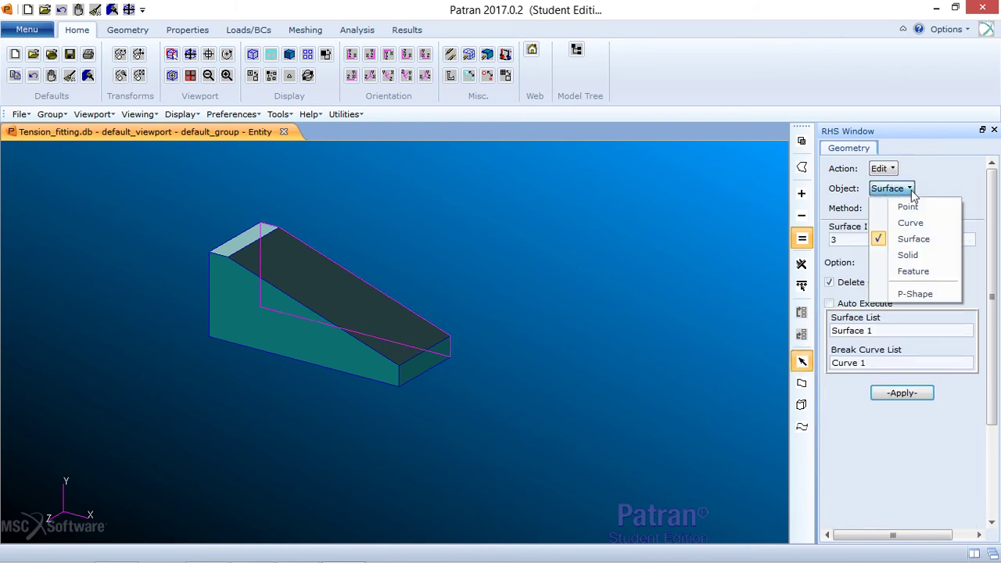
left_click(927, 255)
left_click(900, 209)
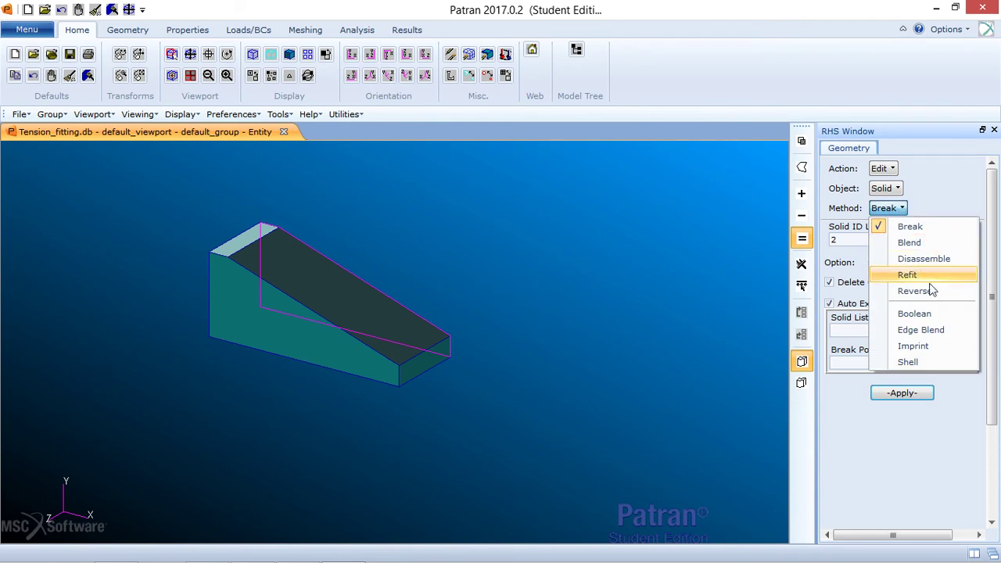
left_click(935, 362)
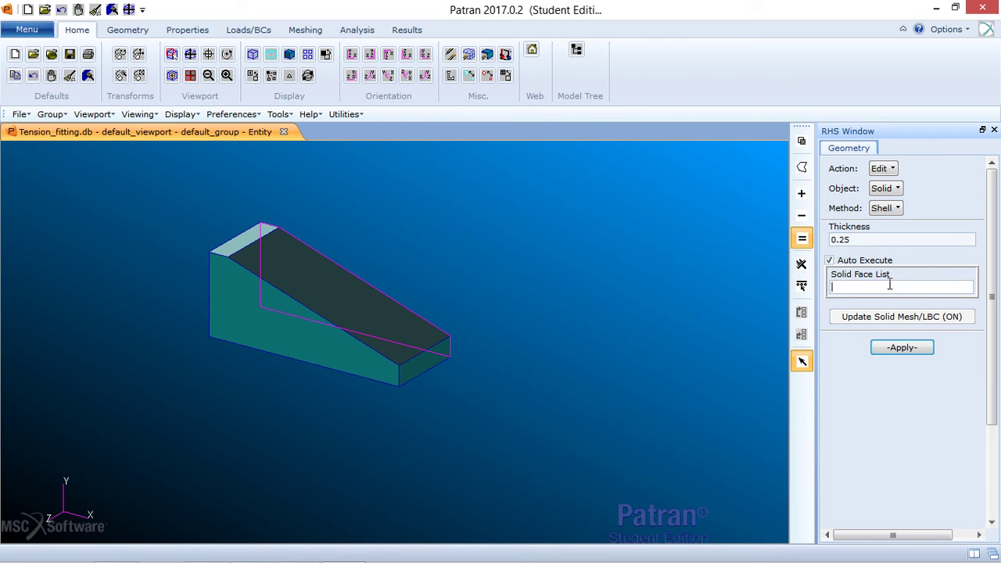
Try to shell the solid through its small end face and the sloped face with automatic execution on
left_click(424, 372)
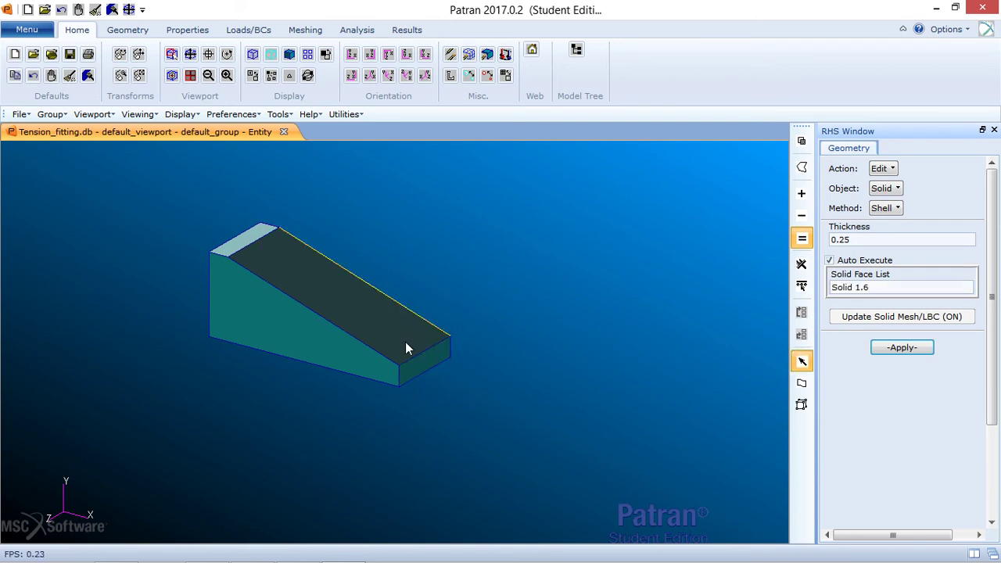
left_click(285, 270)
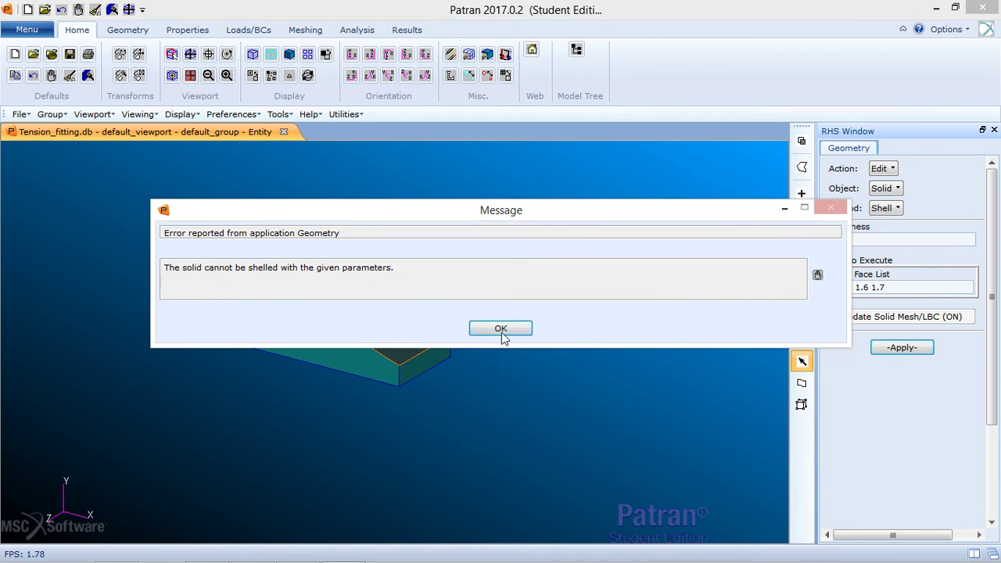
left_click(501, 330)
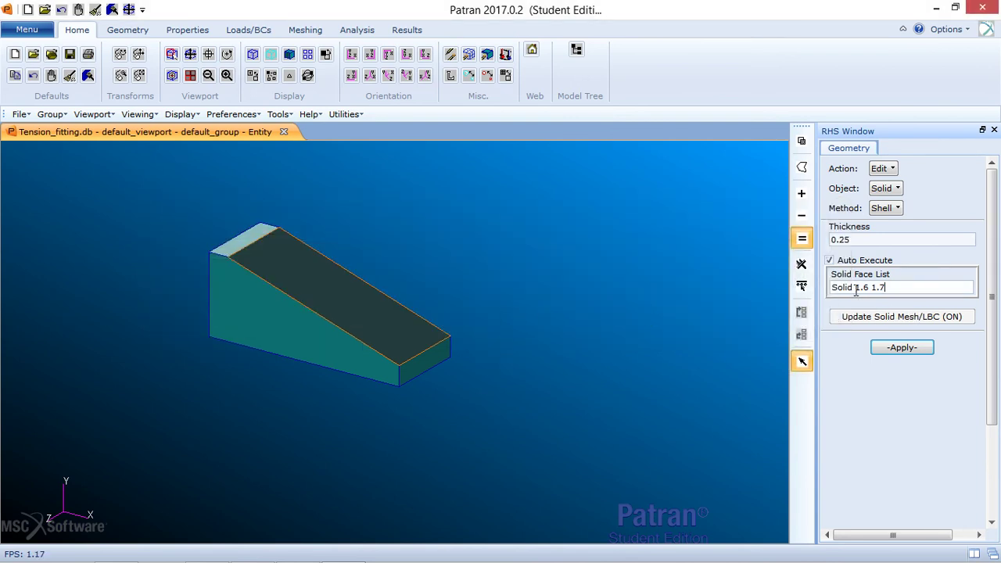
Turn off automatic execution for the shell operation and clear the solid face list
left_click(830, 261)
left_click(896, 288)
key("Delete")
Try to shell the solid through the small end face, the sloped face and the narrow top face
left_click(428, 367)
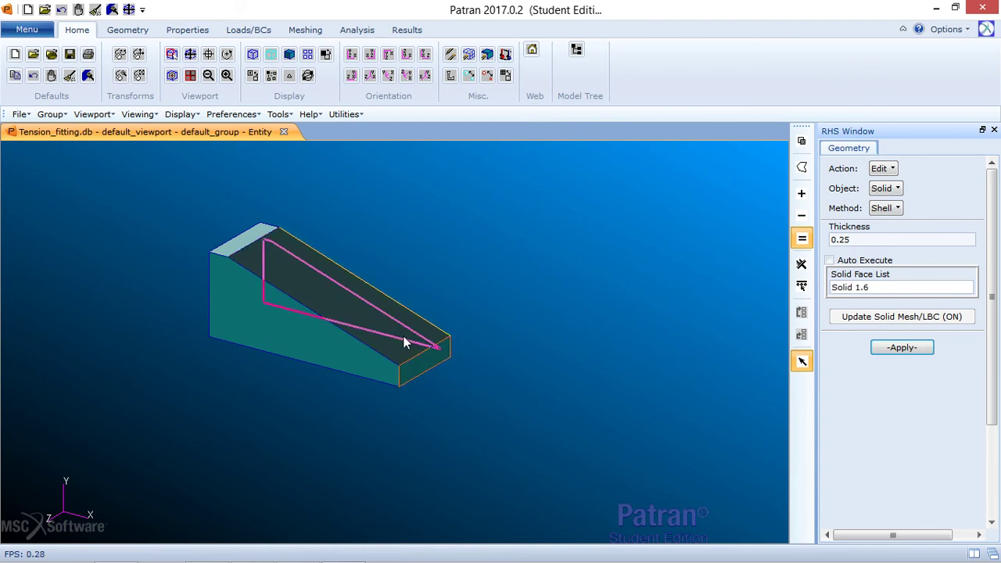
left_click(288, 264)
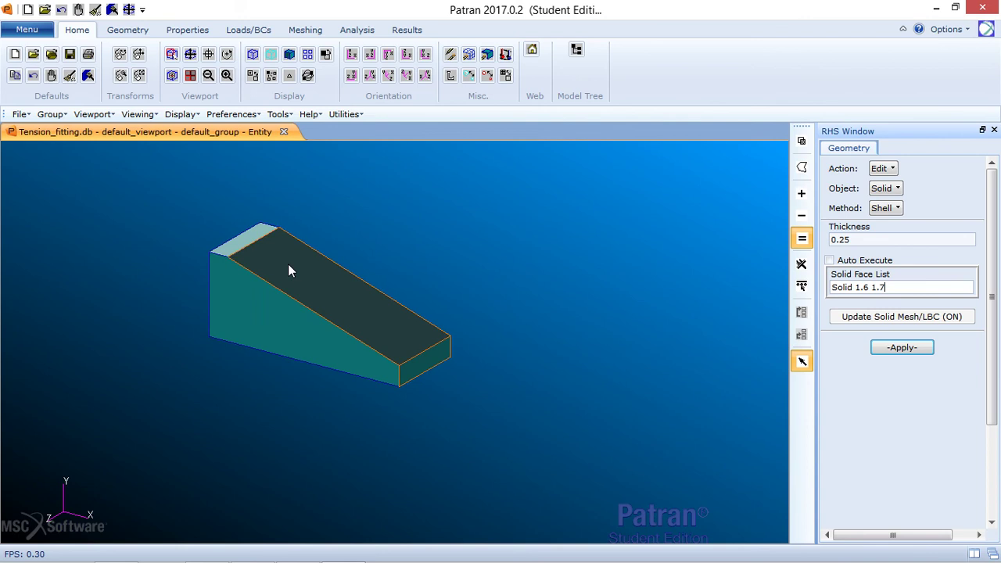
left_click(253, 235)
left_click(892, 352)
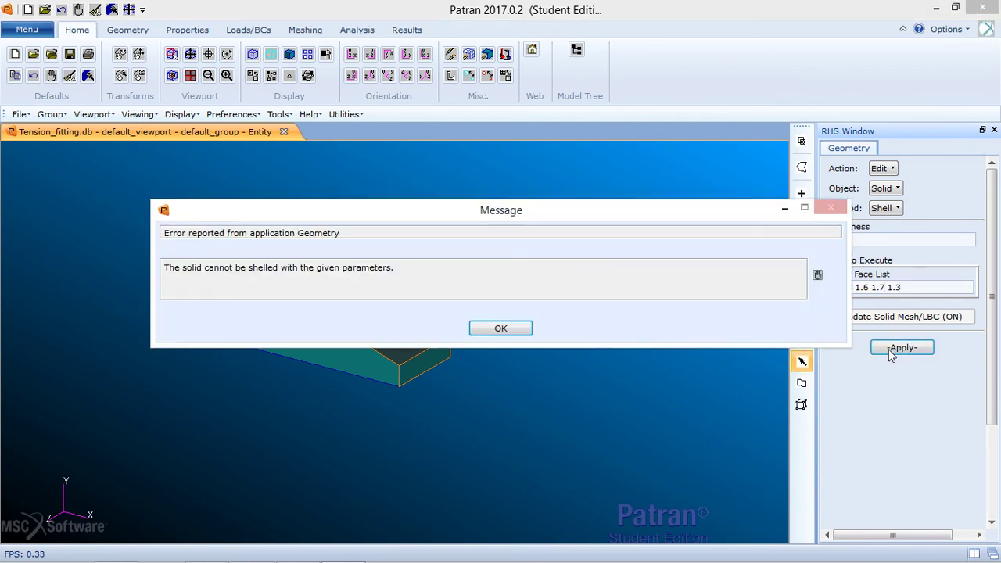
left_click(501, 330)
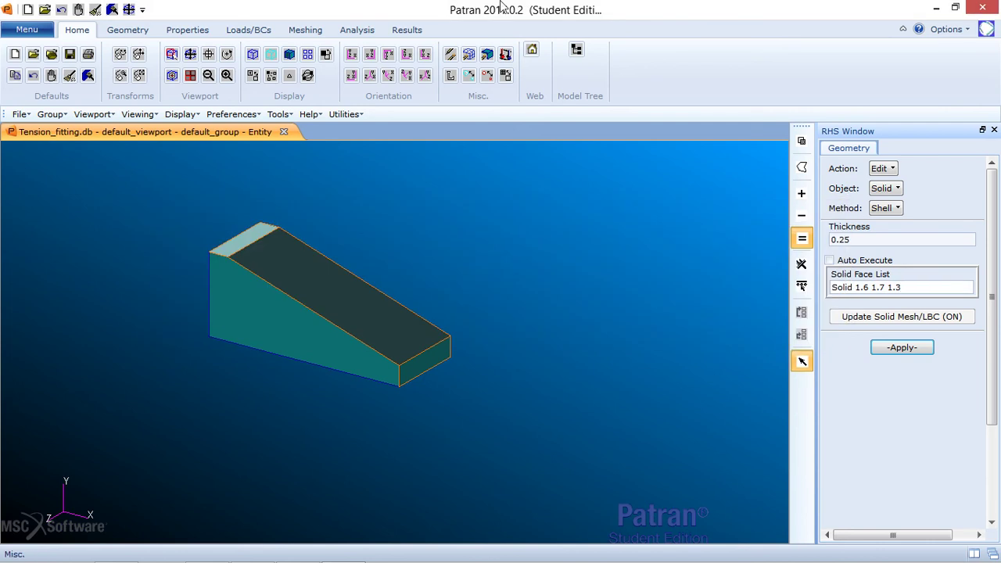
Replace the face list with the small end, sloped and narrow top faces (Solid 1.6 1.7 1.3) and shell the solid at 0.25 thickness
mouse_move(399, 8)
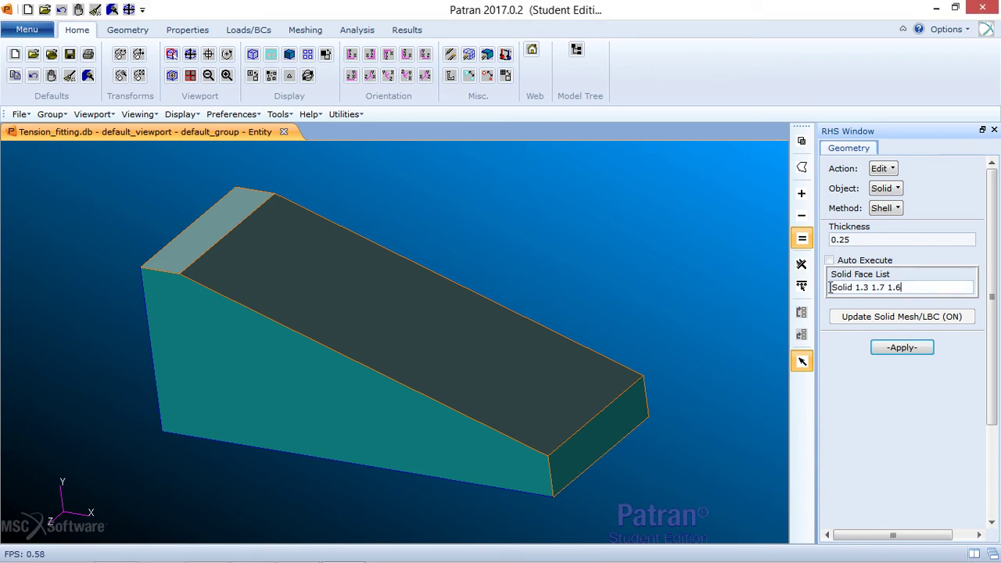
left_click_drag(914, 288, 828, 288)
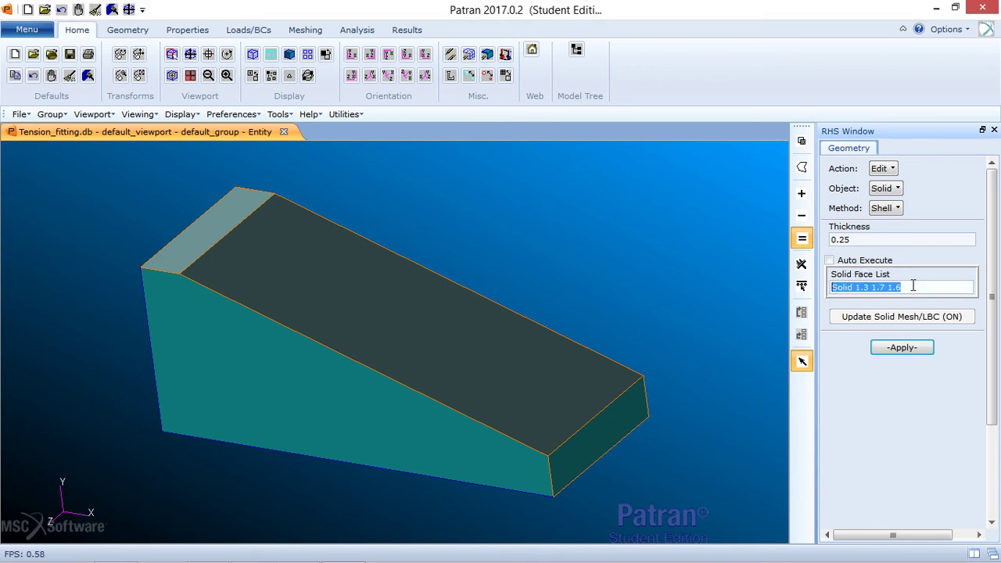
key("Delete")
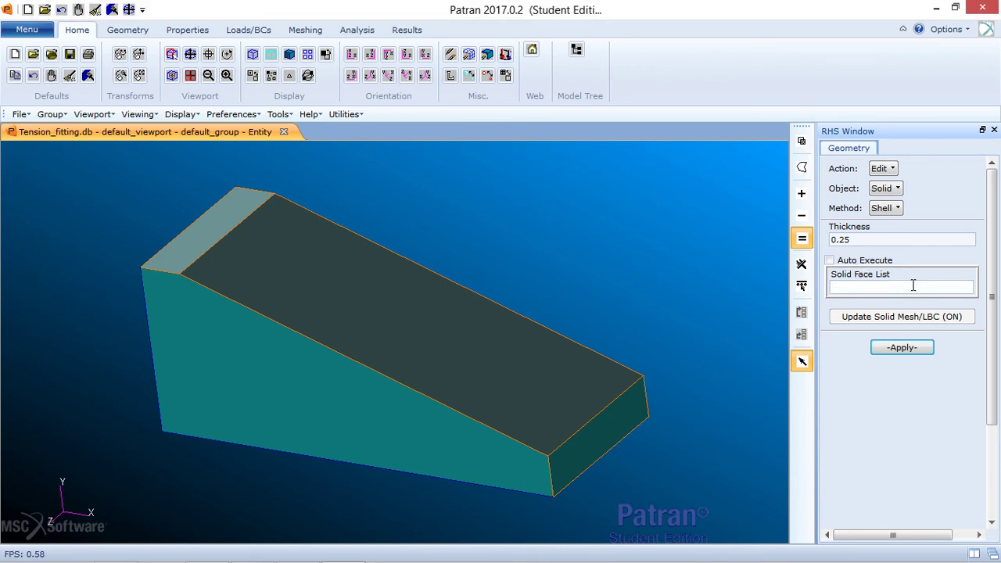
left_click(616, 439)
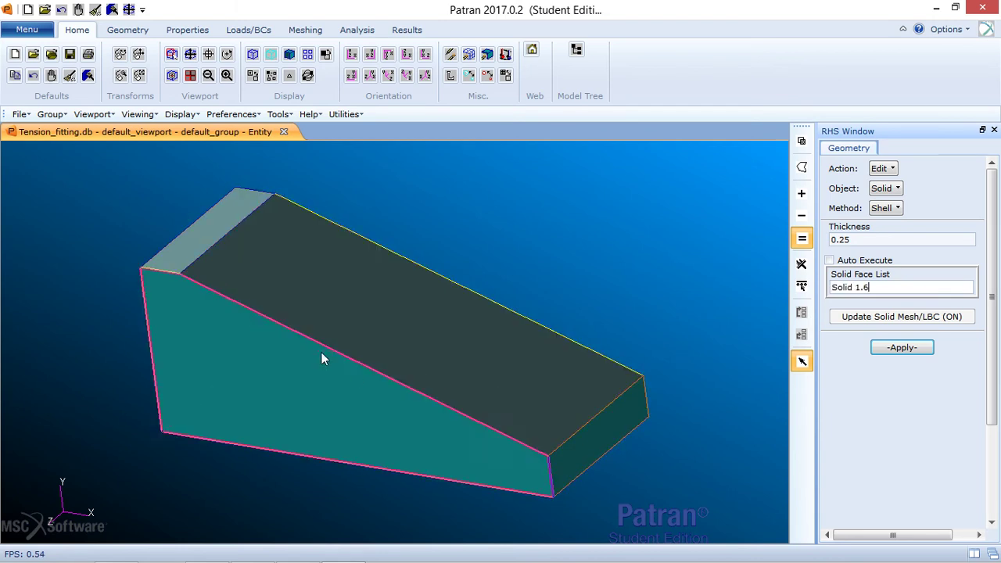
left_click(264, 305)
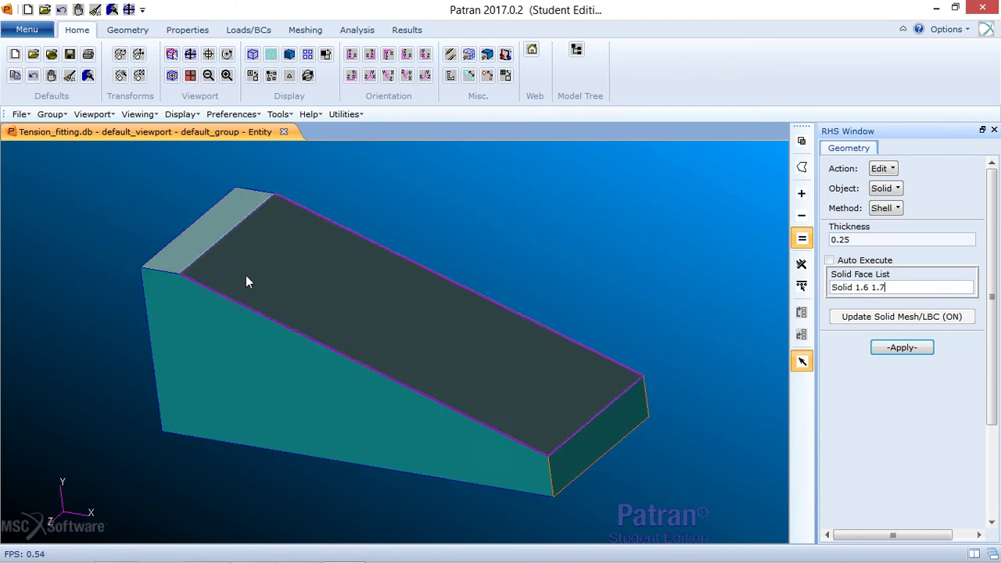
left_click(217, 240)
left_click(914, 349)
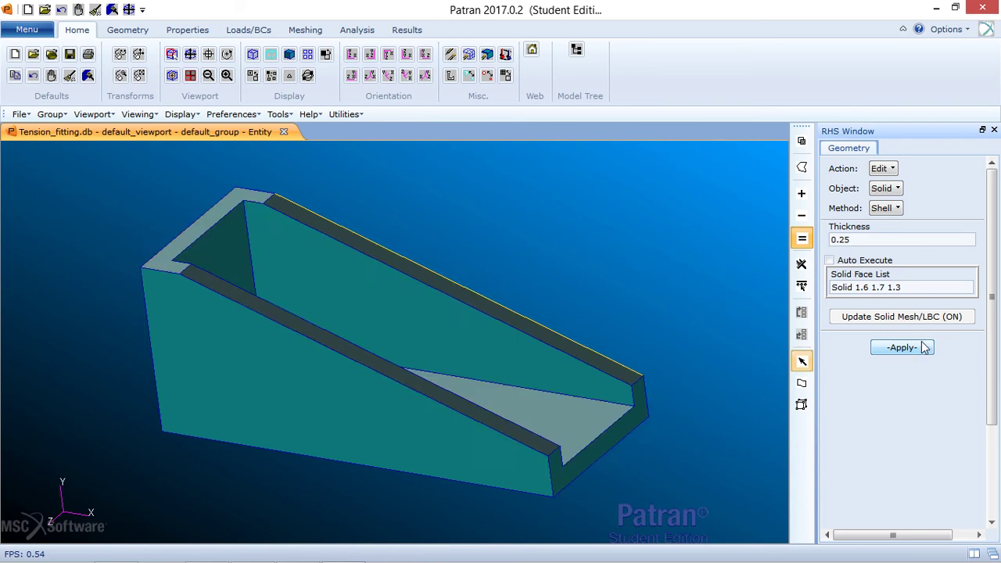
Switch the solid editing method to Edge Blend with a constant radius of 0.25
middle_click_drag(592, 307, 603, 286)
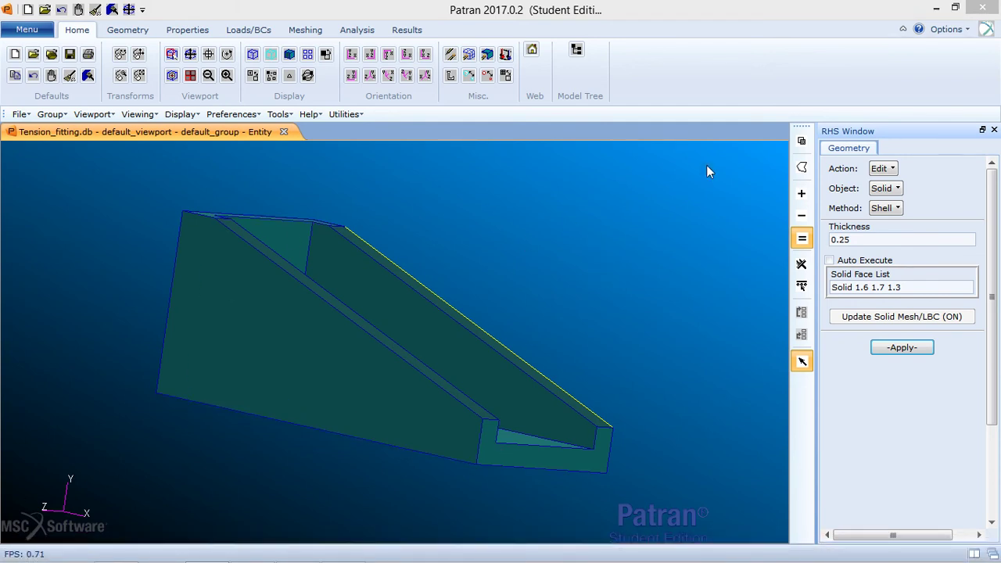
left_click(896, 209)
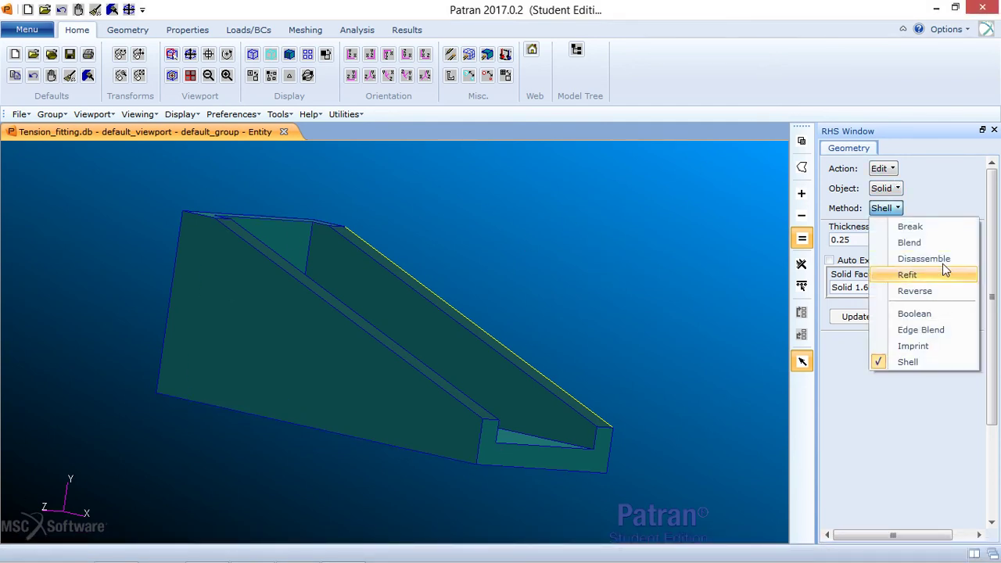
left_click(935, 330)
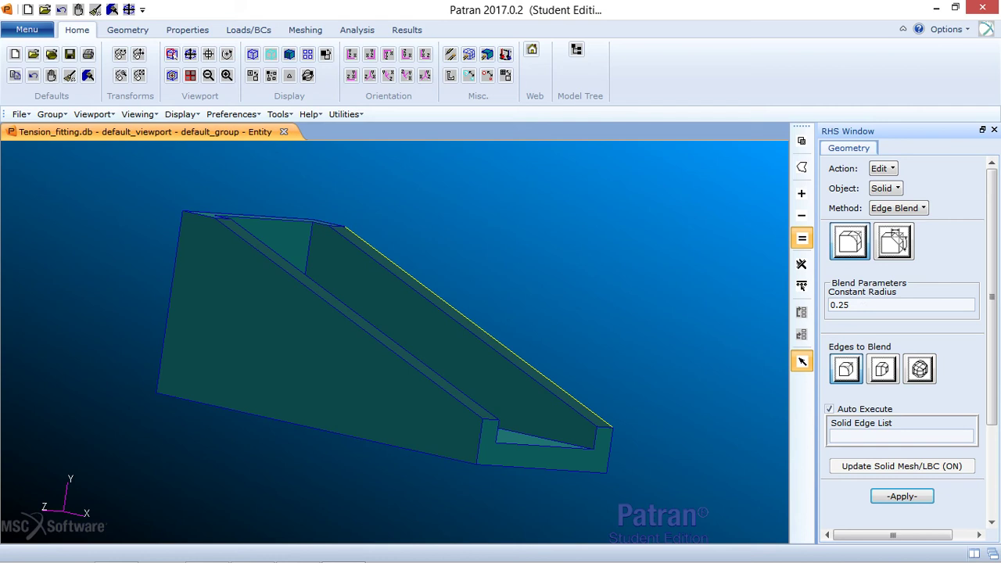
mouse_move(405, 5)
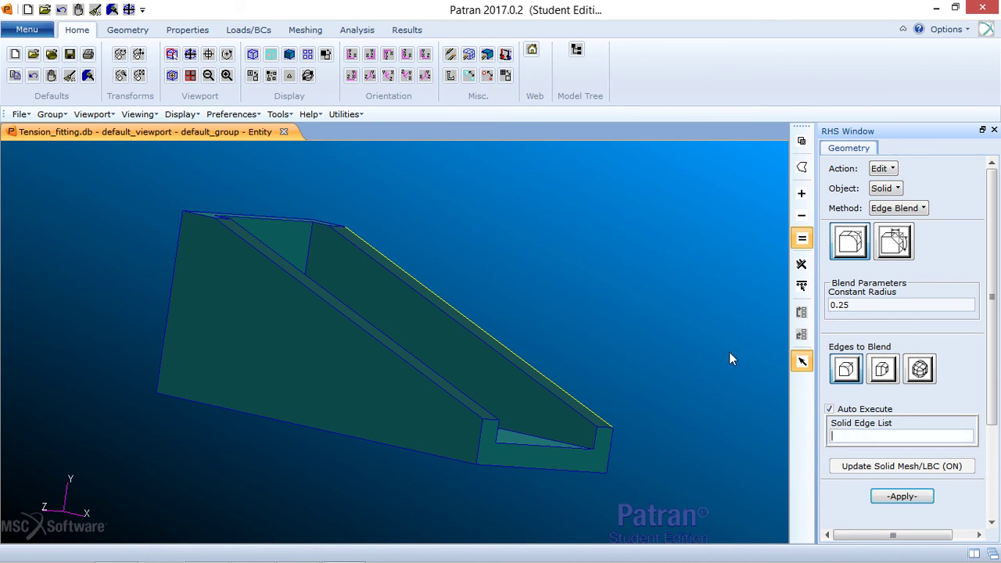
With automatic execution off, blend the pocket's two inner vertical edges and three inner floor edges at a constant radius of 0.25
middle_click_drag(729, 352, 675, 349)
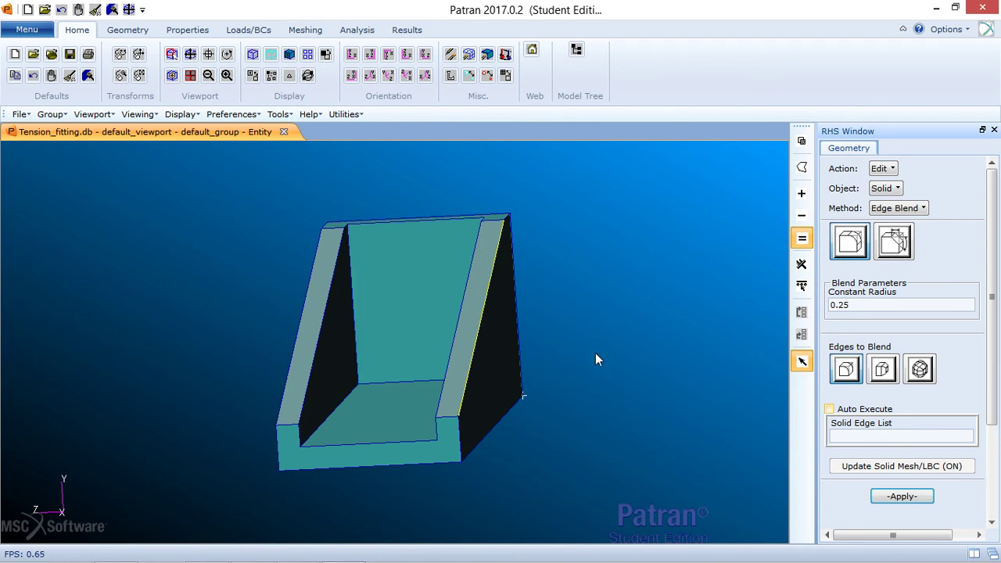
left_click(354, 330)
left_click(356, 404)
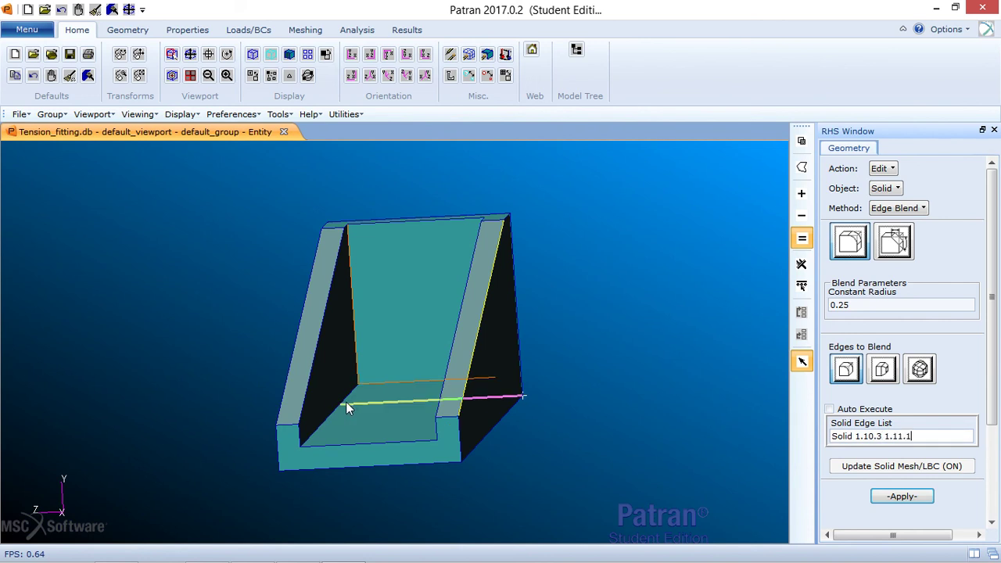
left_click(354, 392)
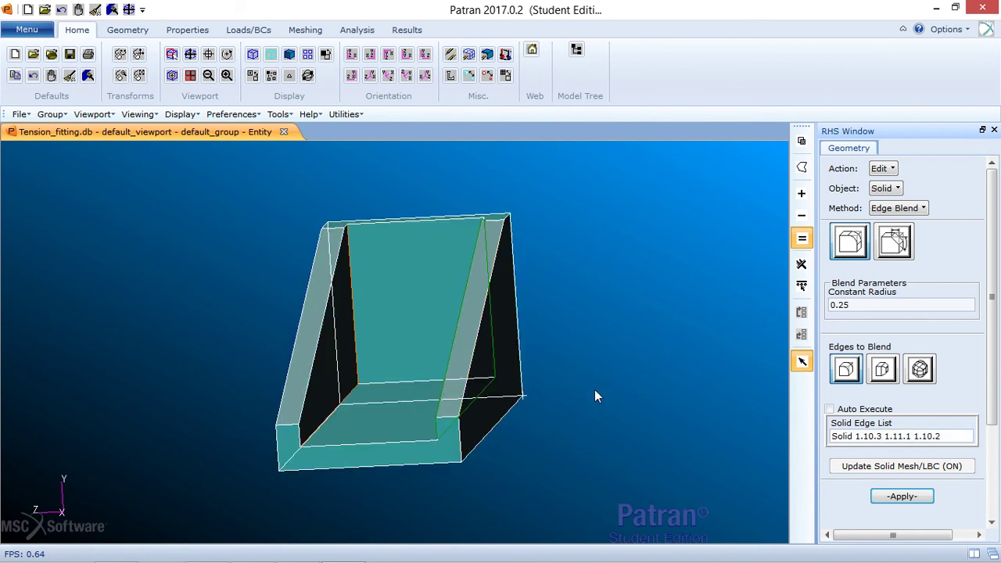
mouse_move(595, 390)
middle_mouse_down()
mouse_move(614, 390)
mouse_move(571, 374)
middle_mouse_up()
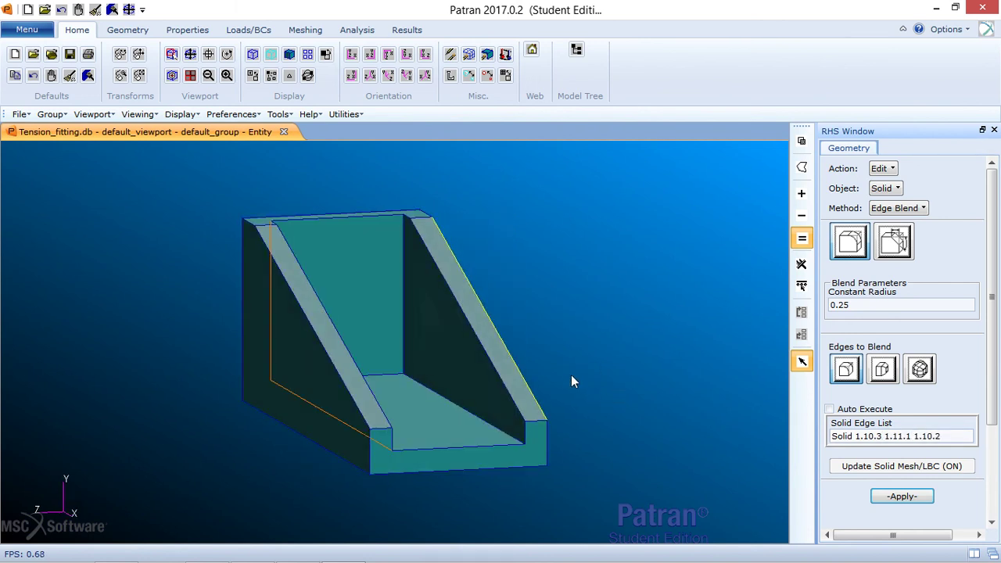
left_click(409, 298)
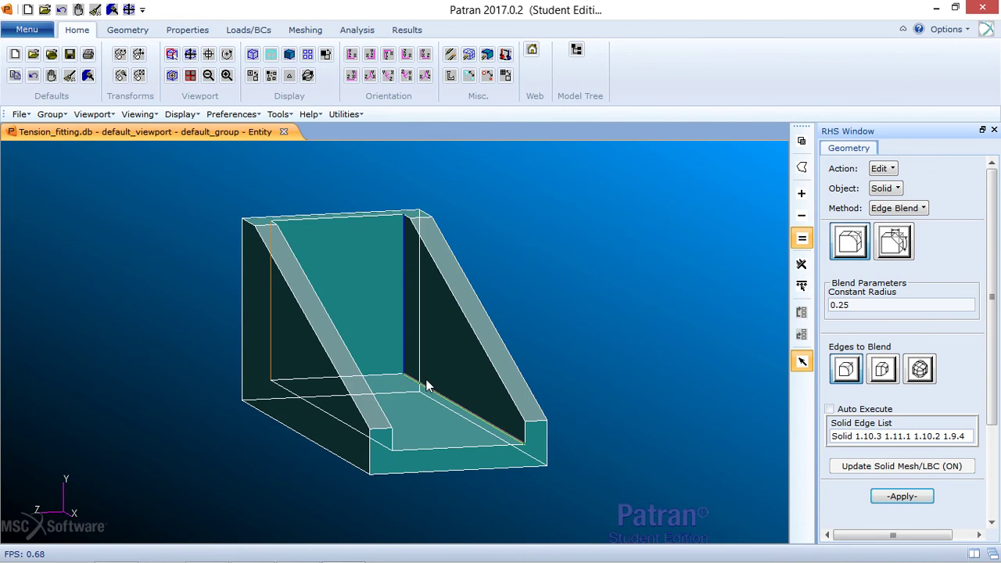
left_click(450, 400)
left_click(890, 499)
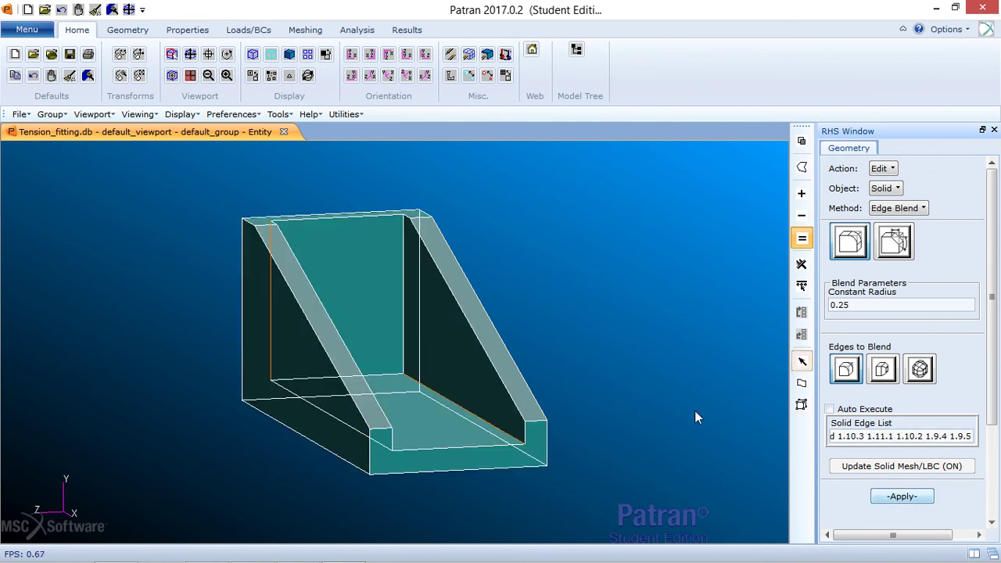
middle_click_drag(568, 353, 569, 320)
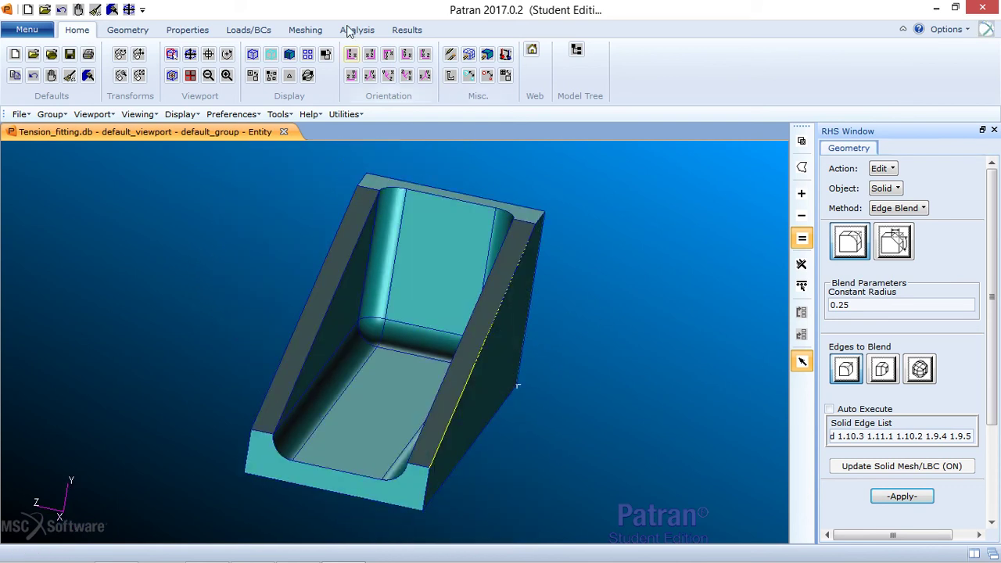
mouse_move(347, 4)
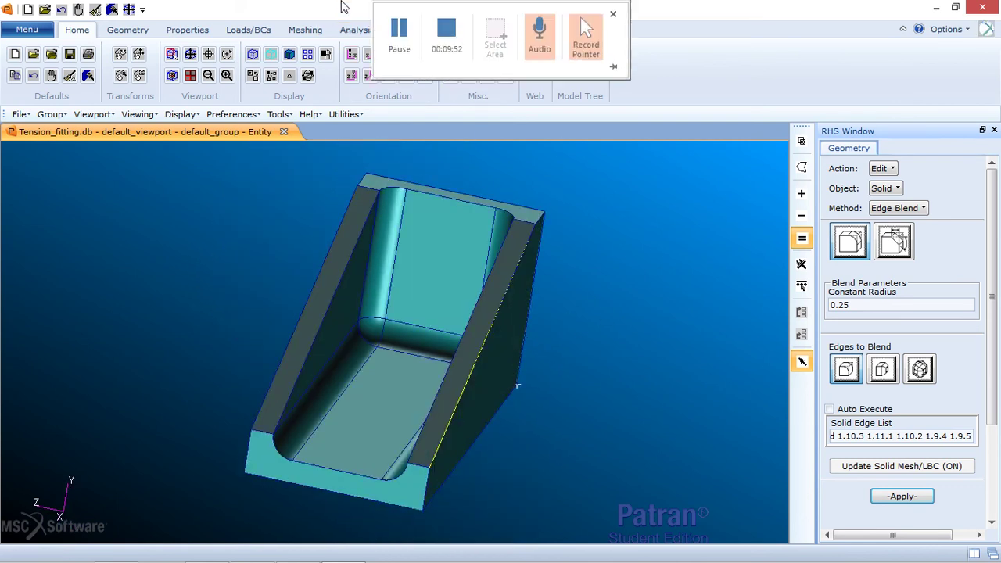
left_click(399, 31)
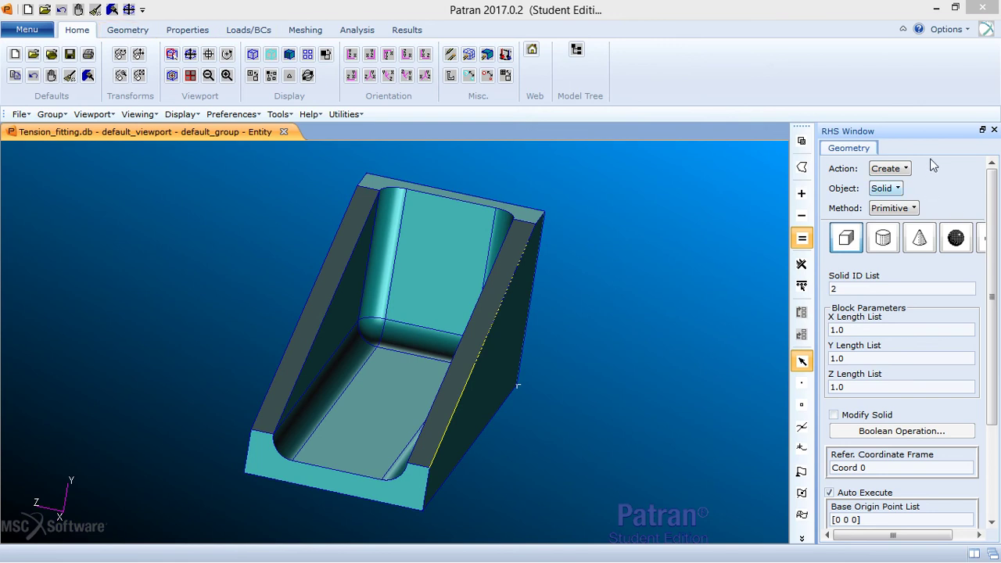
Switch the solid primitive to a cylinder and set its height to 2 and radius to .25
left_click(883, 243)
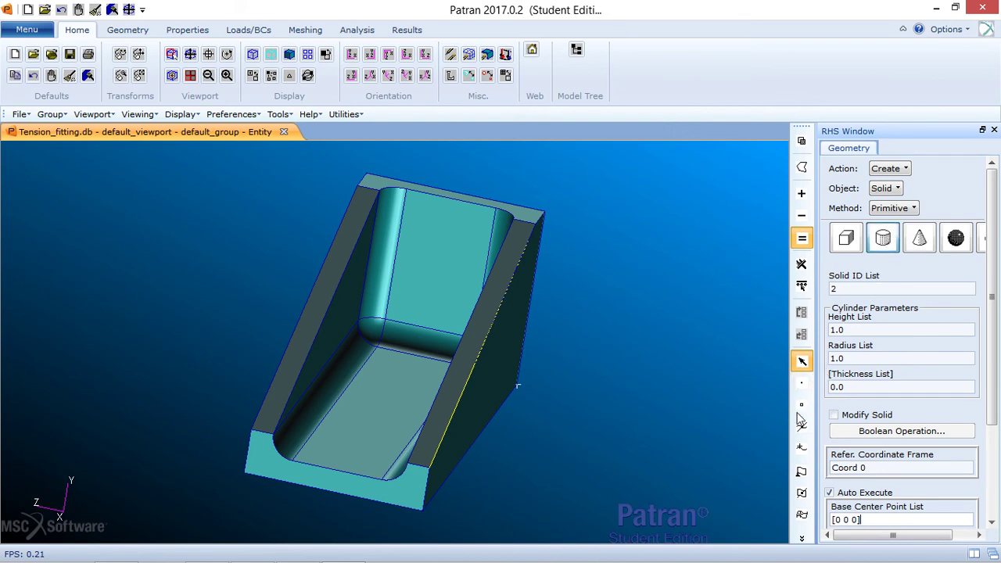
double_click(840, 329)
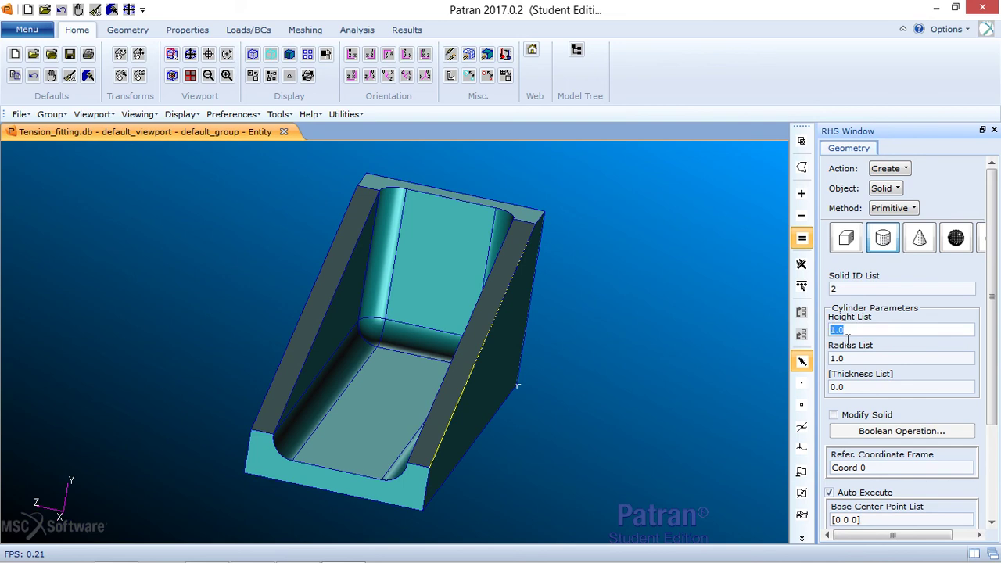
type("2")
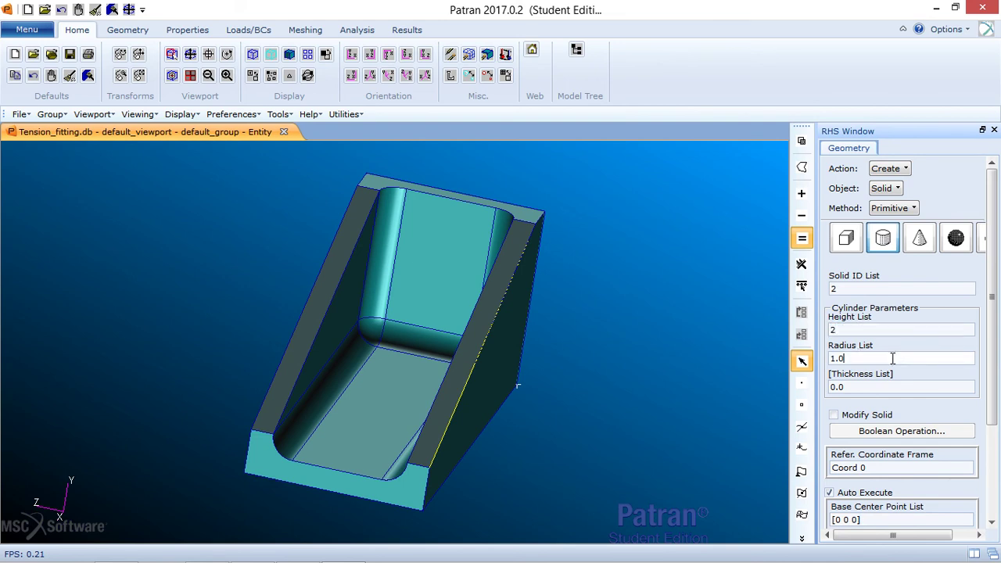
key("BackSpace")
key("BackSpace")
key("BackSpace")
type(".25")
left_click_drag(995, 313, 995, 388)
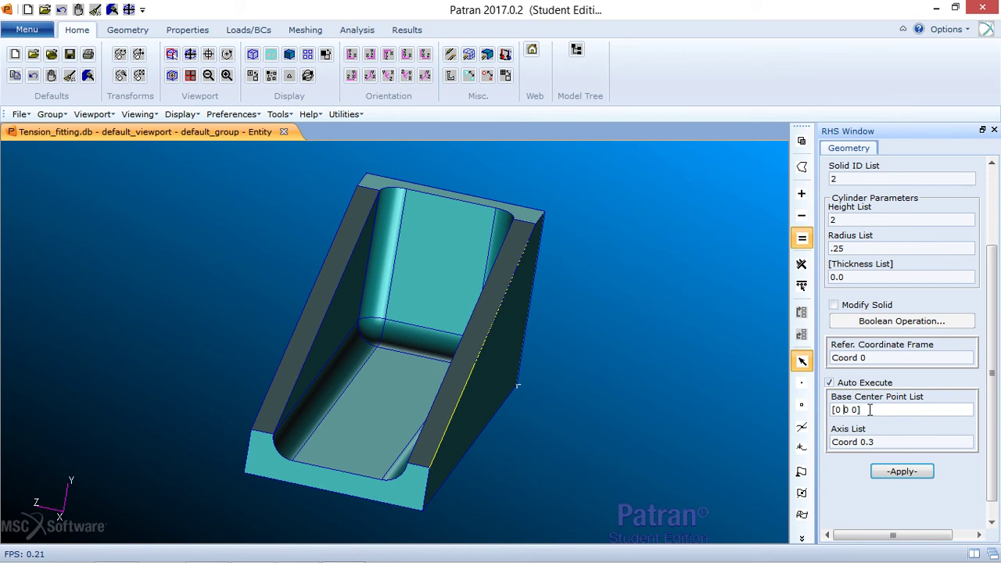
Create the cylinder with its base center at [-1 1.25 1] and its axis along Coord 0.1
key("BackSpace")
type("-1")
key("Delete")
key("Delete")
type("1.25")
key("Delete")
type("1")
left_click(903, 444)
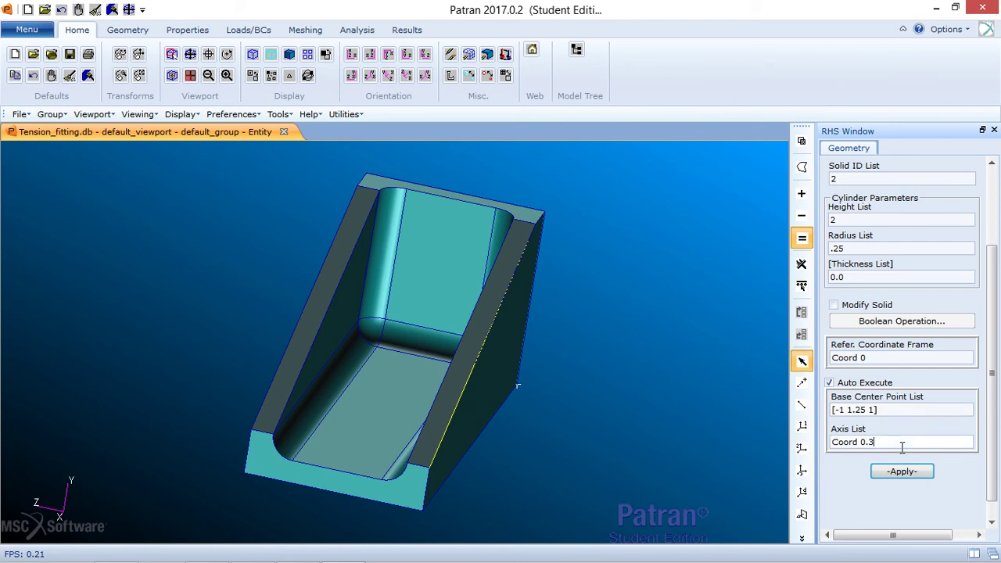
key("BackSpace")
left_click(898, 479)
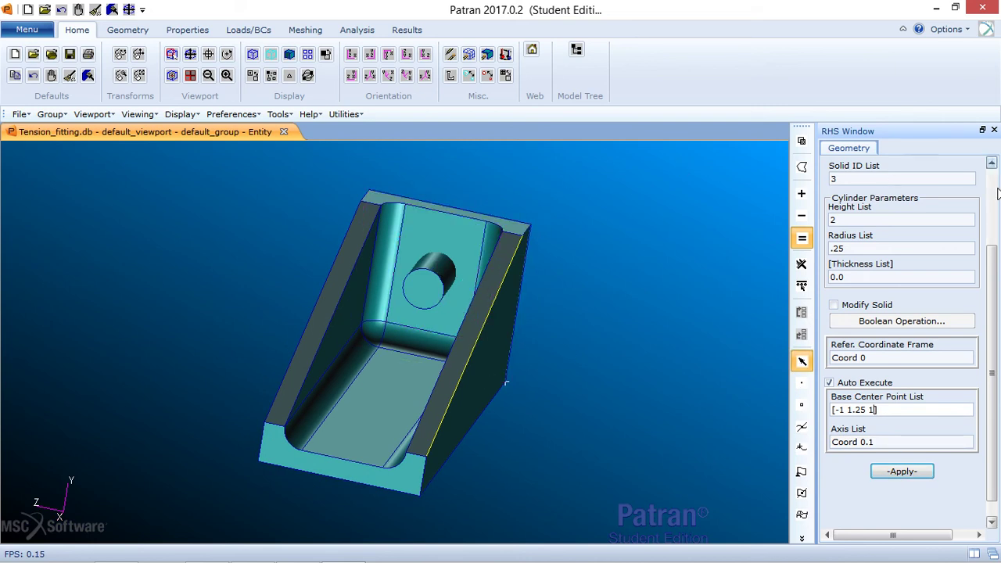
Subtract the cylinder (Solid 2) from the fitting (Solid 1) with a Boolean solid edit
scroll(998, 260, "up", 3)
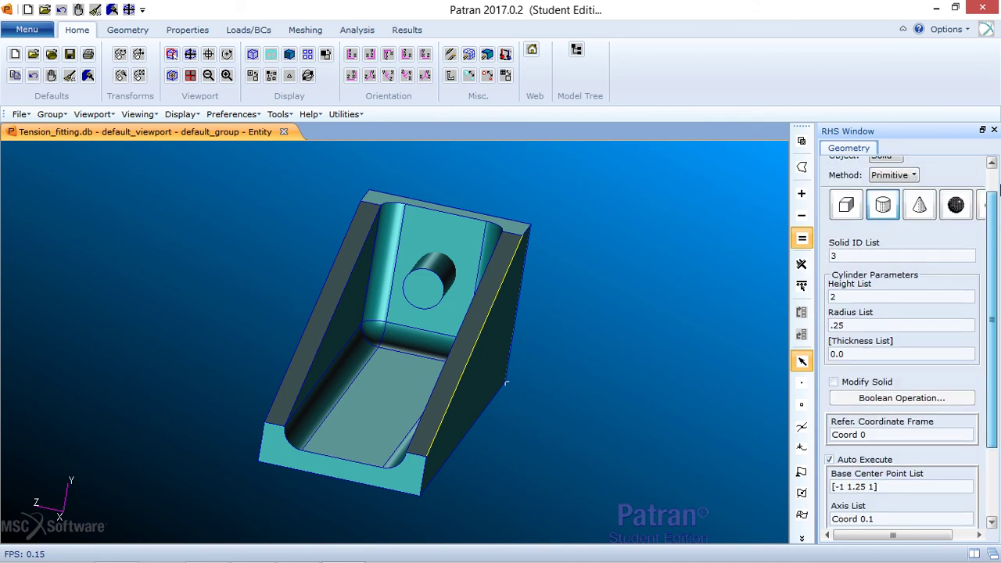
left_click(898, 169)
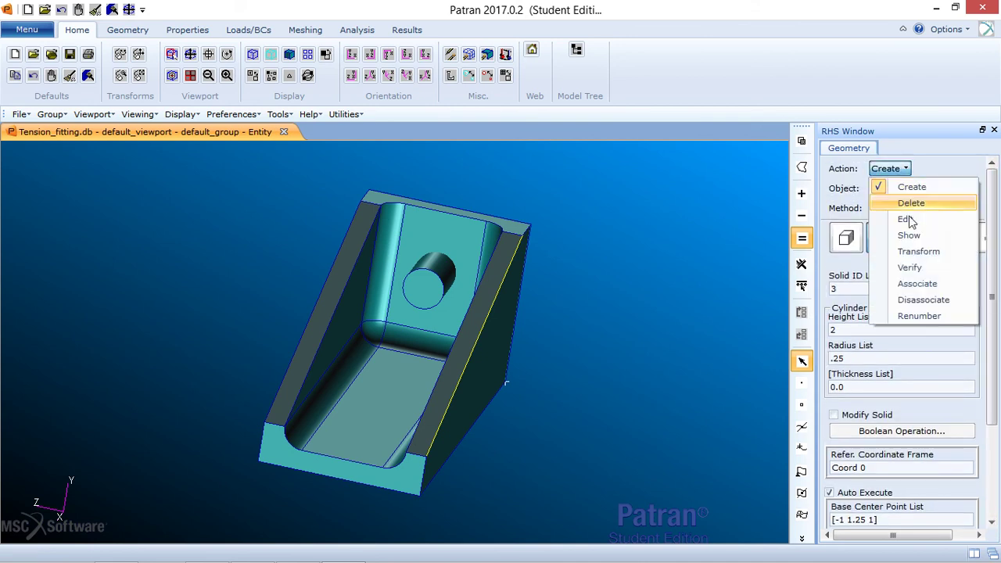
left_click(906, 219)
left_click(900, 190)
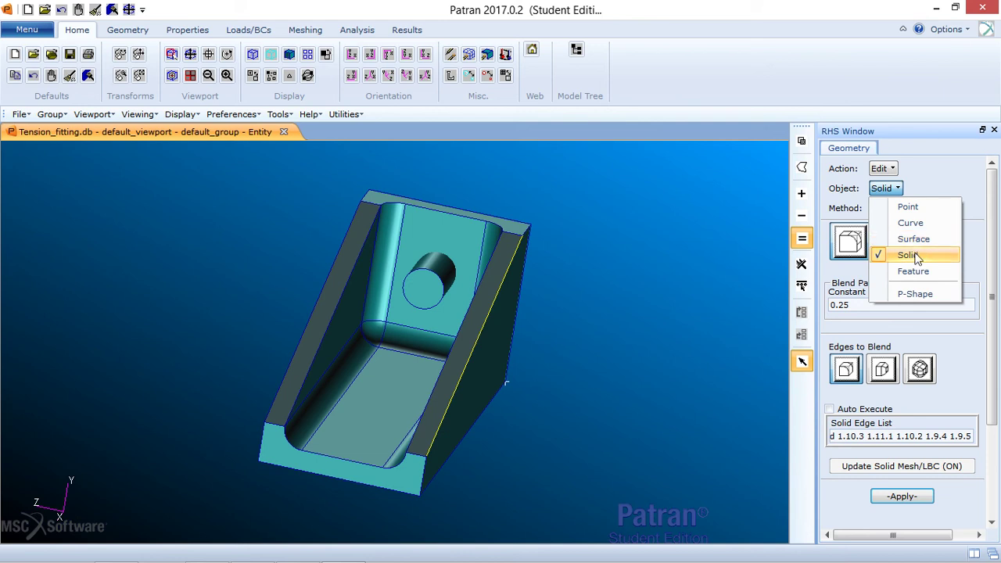
left_click(935, 188)
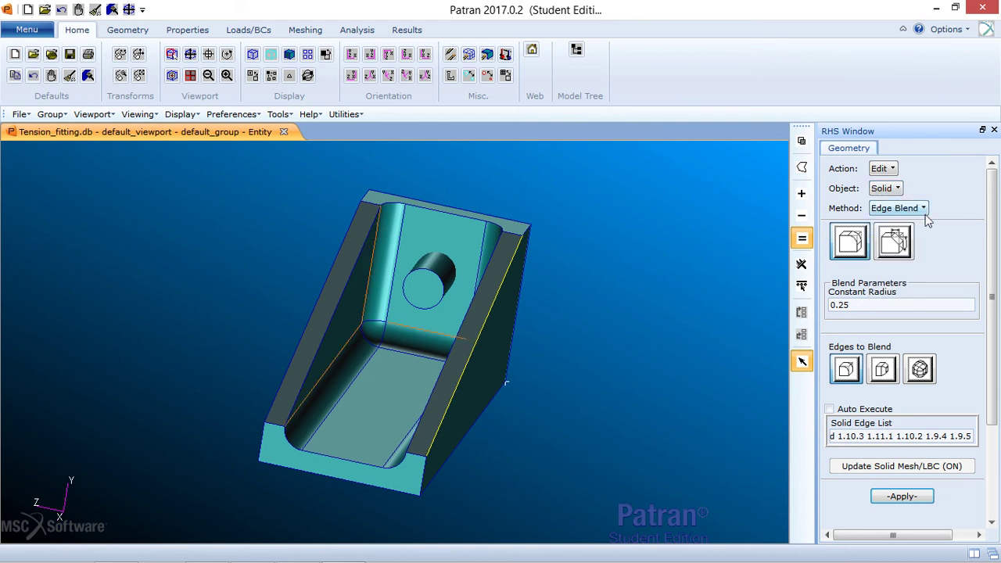
left_click(924, 210)
left_click(930, 316)
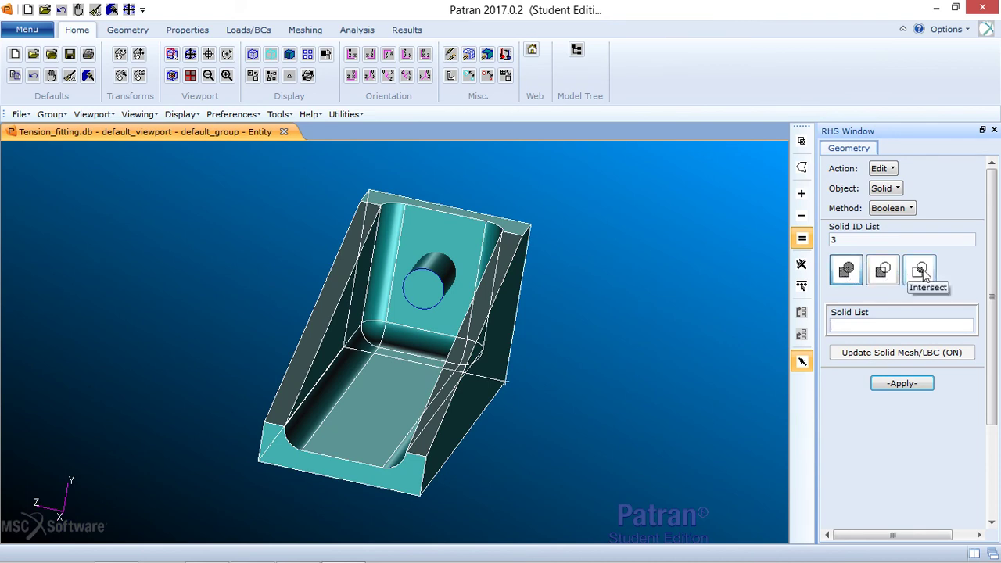
left_click(884, 274)
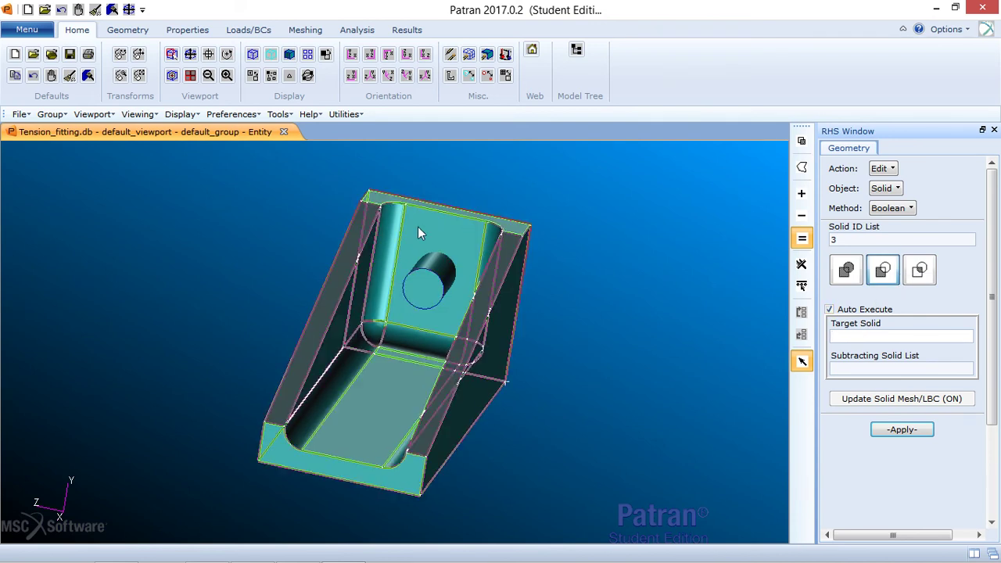
left_click(399, 217)
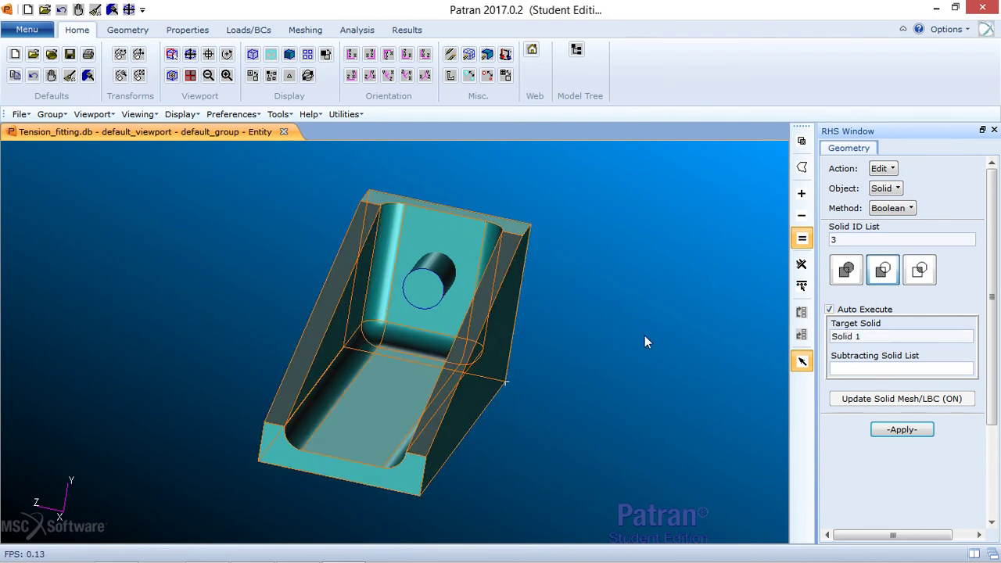
left_click(407, 298)
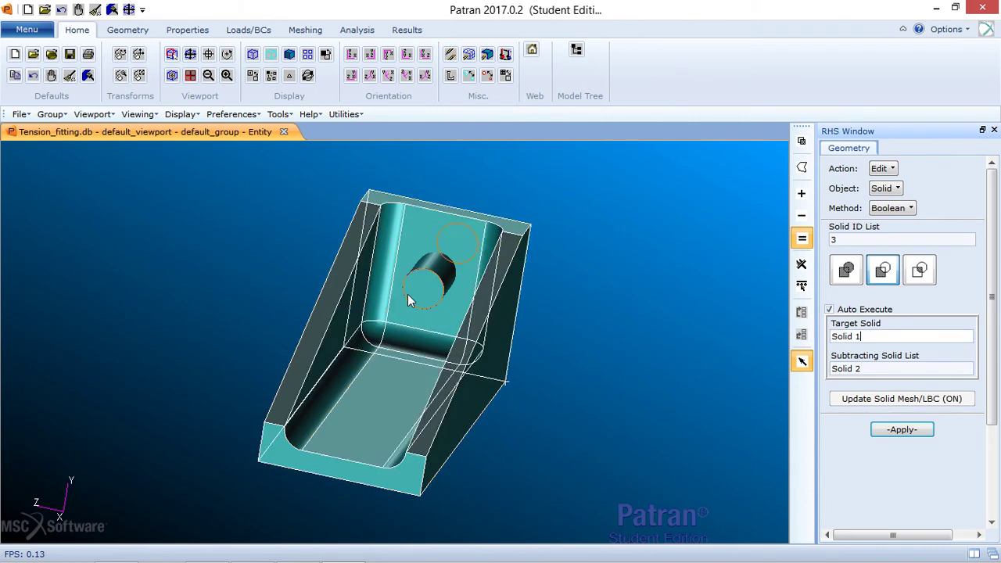
left_click(916, 434)
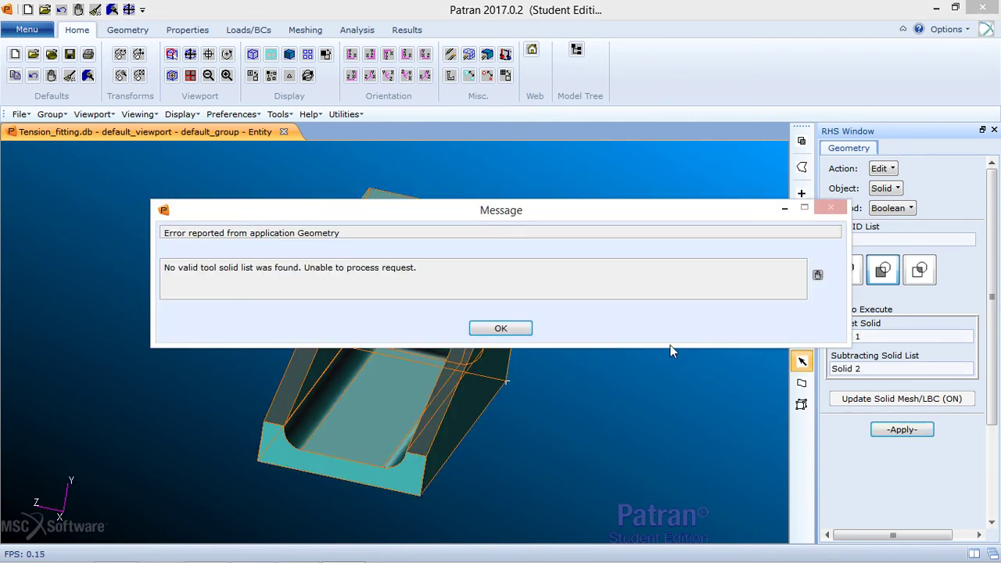
left_click(506, 331)
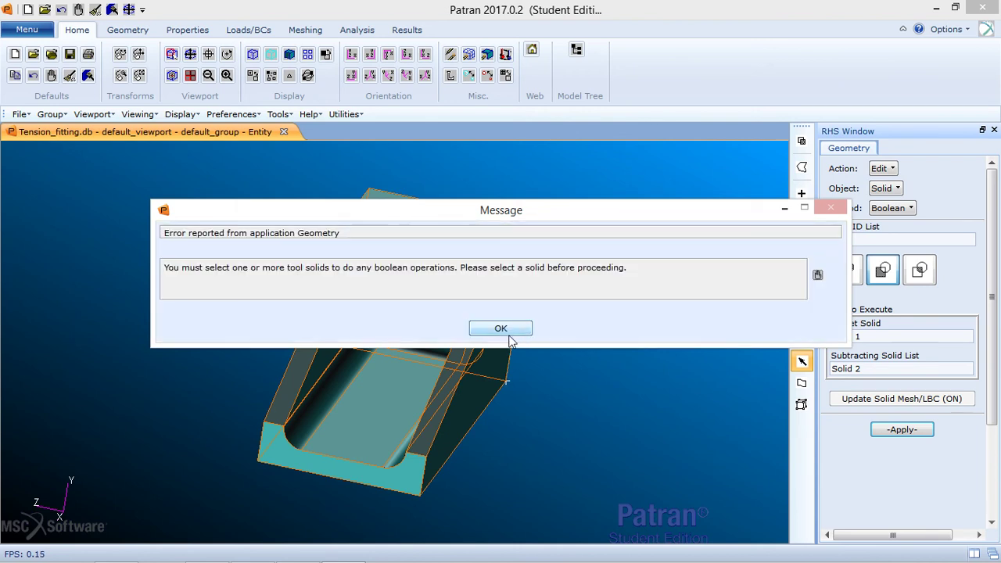
left_click(504, 330)
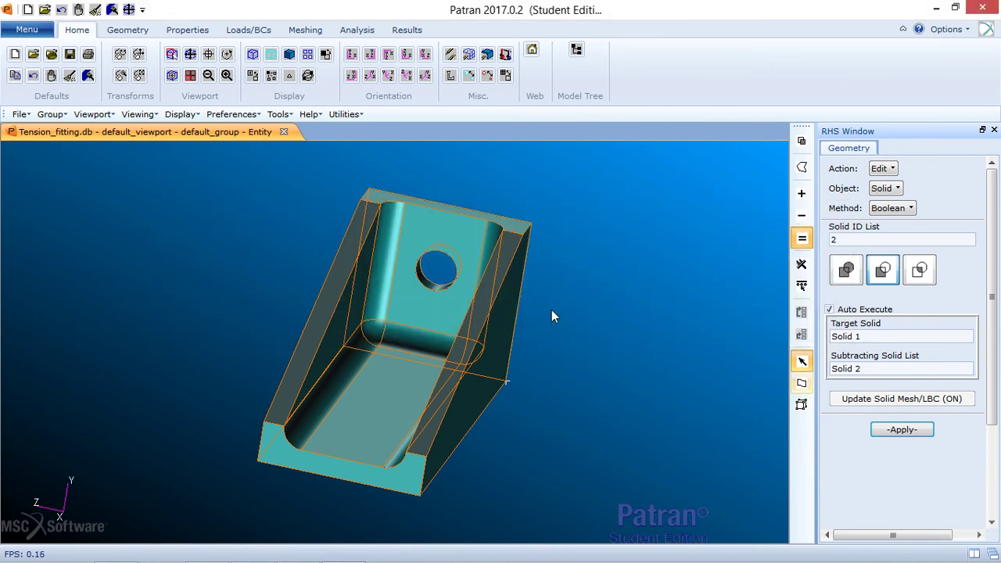
Display the fitting as a wireframe
middle_click_drag(560, 319, 503, 312)
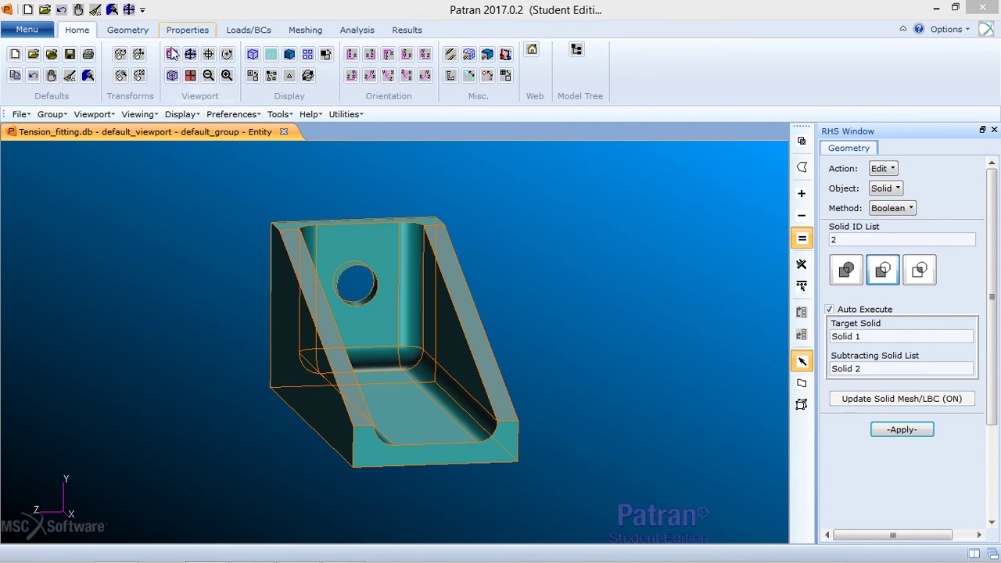
left_click(257, 52)
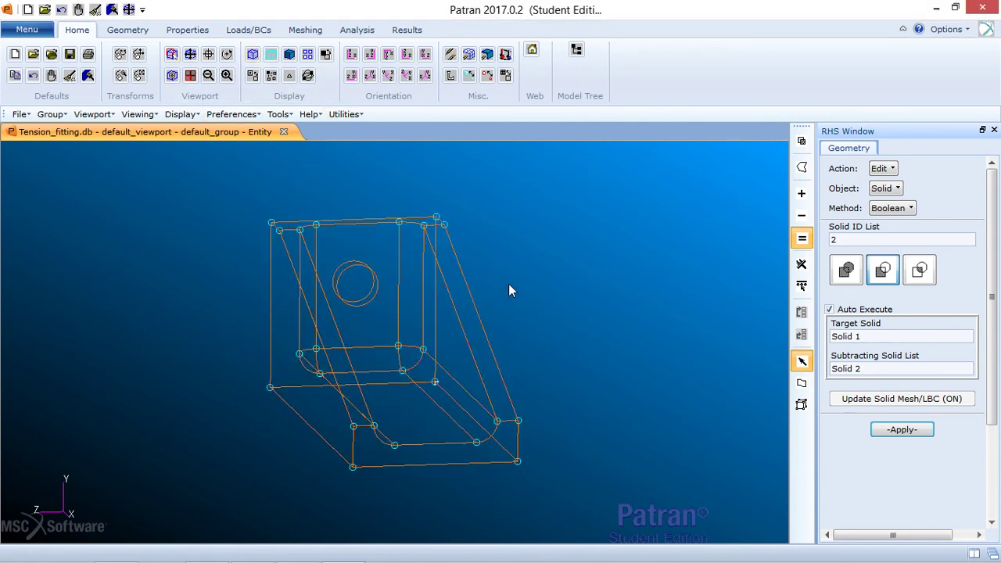
mouse_move(508, 284)
middle_mouse_down()
mouse_move(487, 274)
mouse_move(523, 280)
mouse_move(471, 316)
mouse_move(511, 286)
mouse_move(509, 274)
middle_mouse_up()
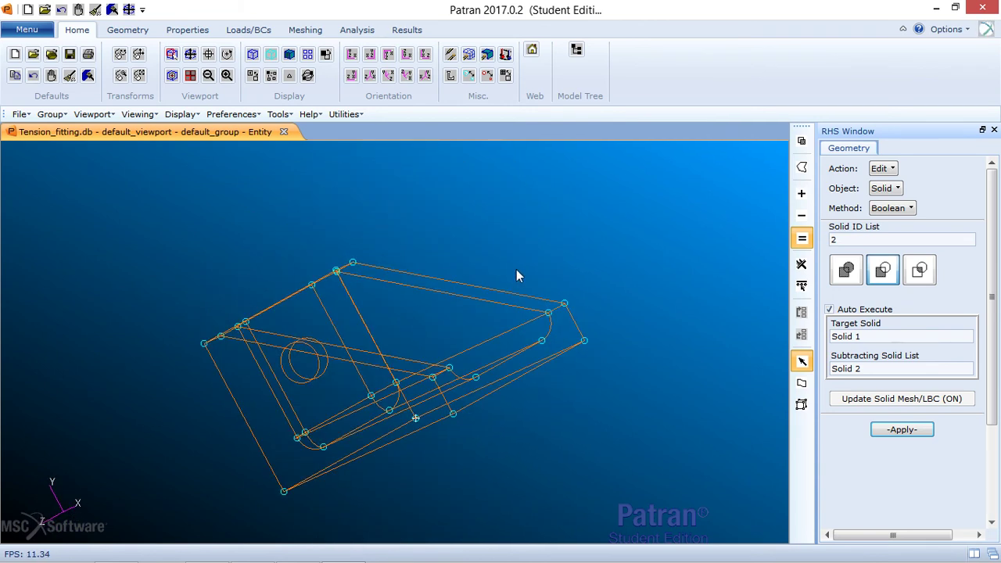
Translate a copy of the pocket floor's corner point at the small end (Point 30) by the vector <0 0 -0.5>
left_click(892, 169)
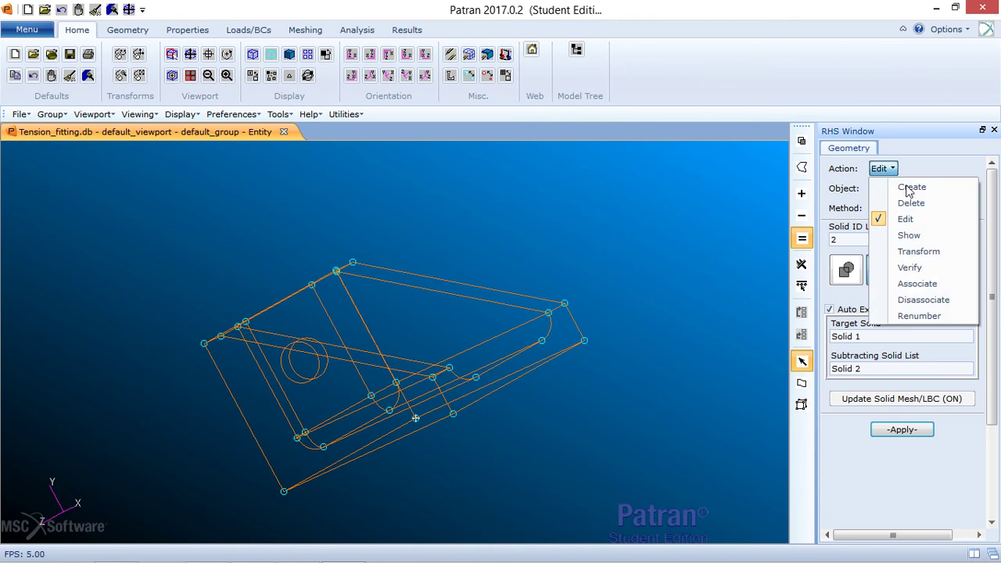
left_click(927, 252)
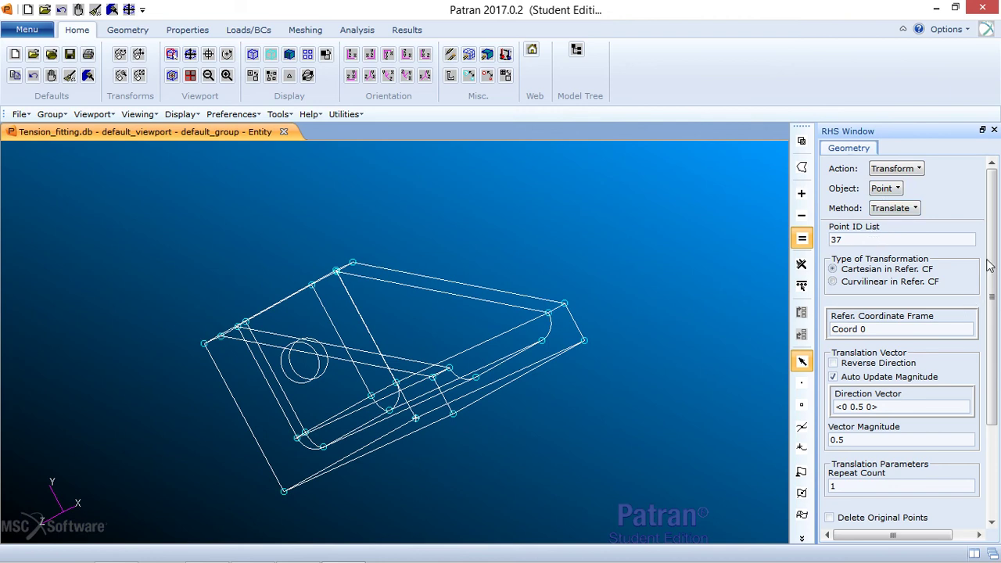
scroll(989, 278, "down", 2)
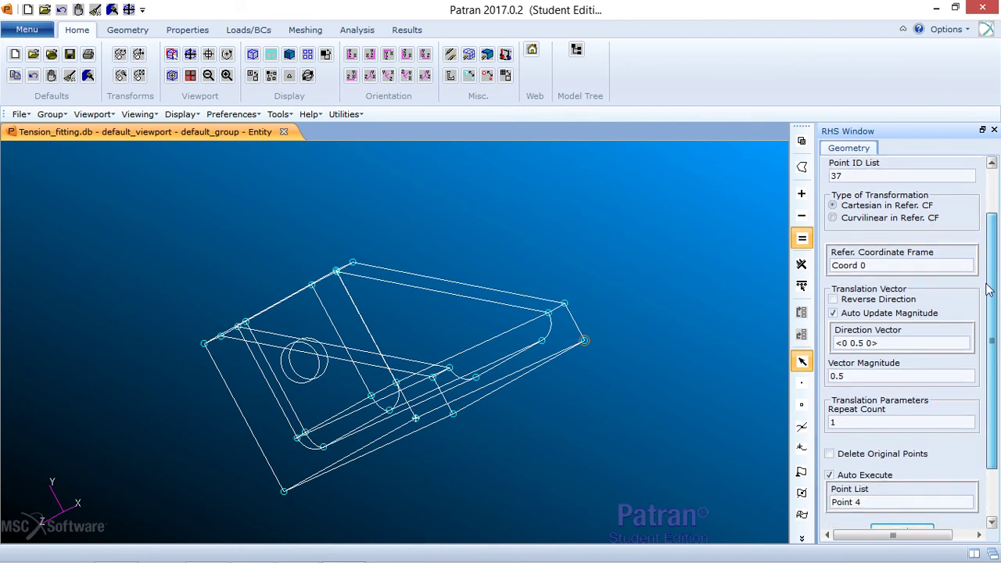
left_click(888, 343)
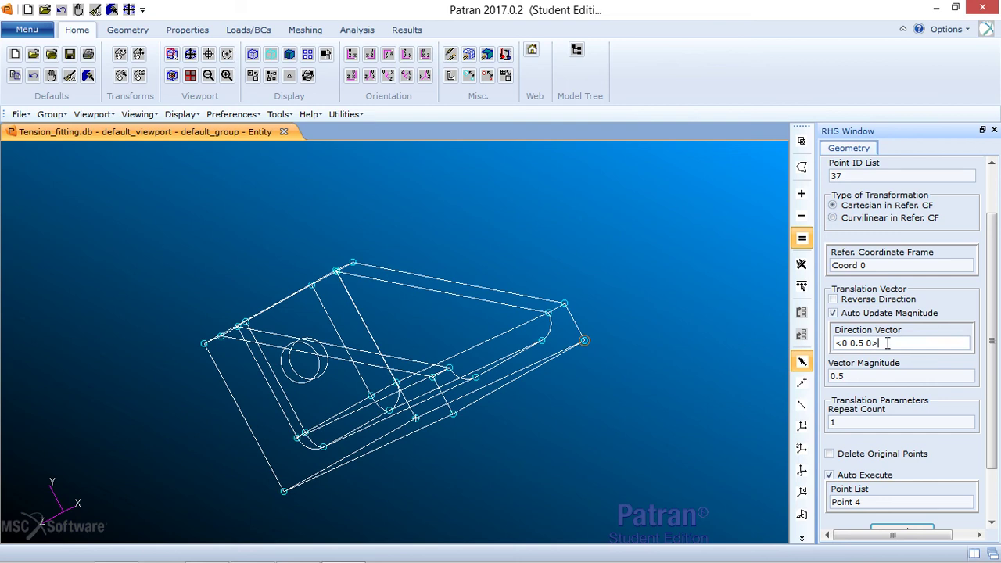
key("Left")
key("BackSpace")
key("BackSpace")
key("Right")
type("-0.5")
left_click(890, 501)
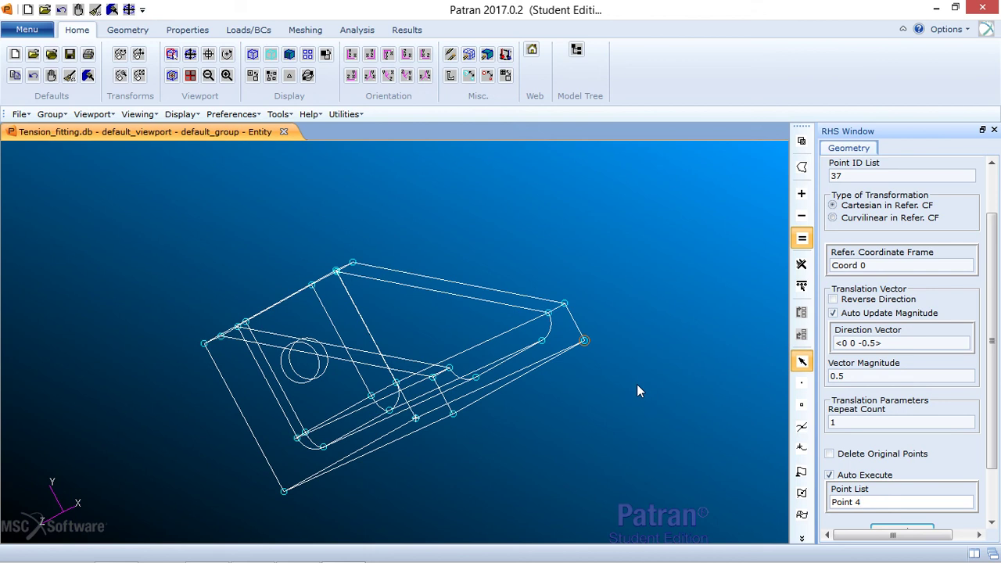
left_click(479, 378)
Translate a copy of the middle point on the small end's floor edge (Point 37) by the vector <-0.75 0 0>
middle_click_drag(672, 306, 673, 341)
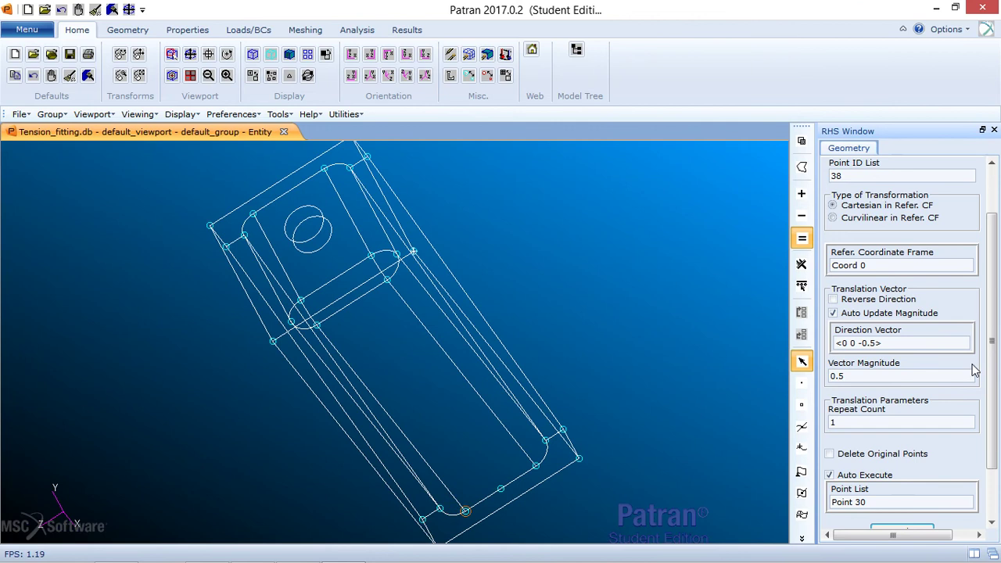
scroll(996, 295, "up", 2)
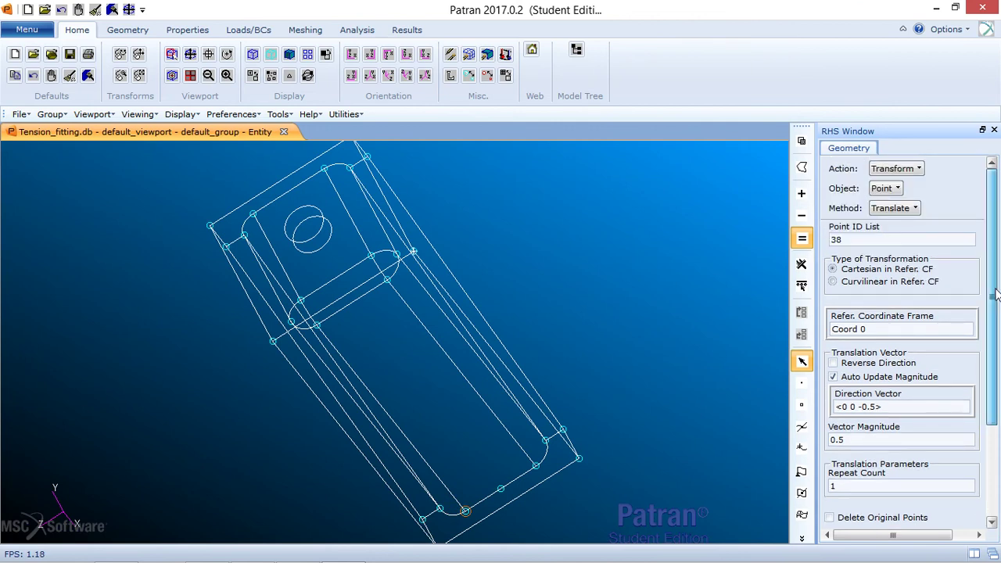
scroll(996, 294, "down", 2)
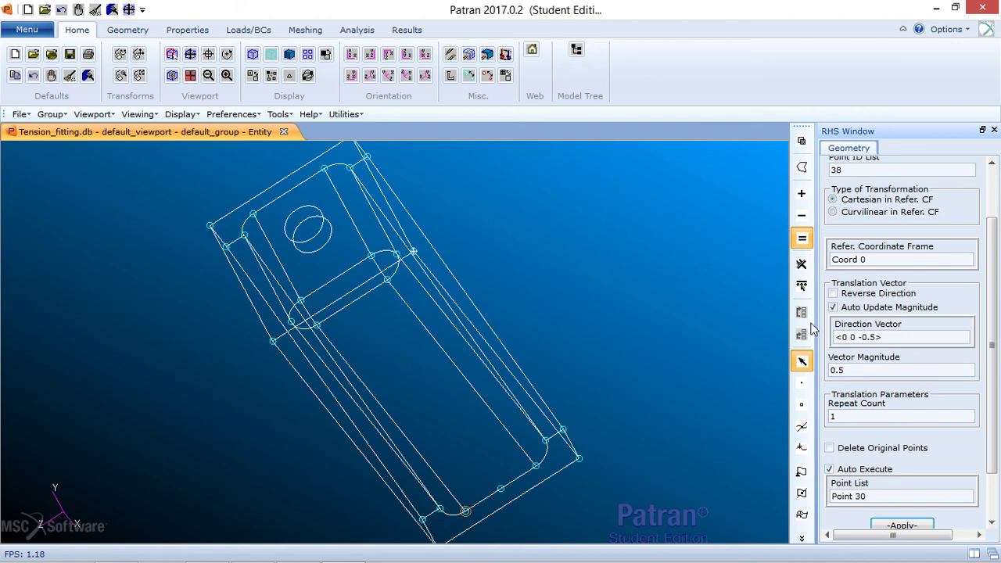
left_click(872, 338)
key("BackSpace")
key("BackSpace")
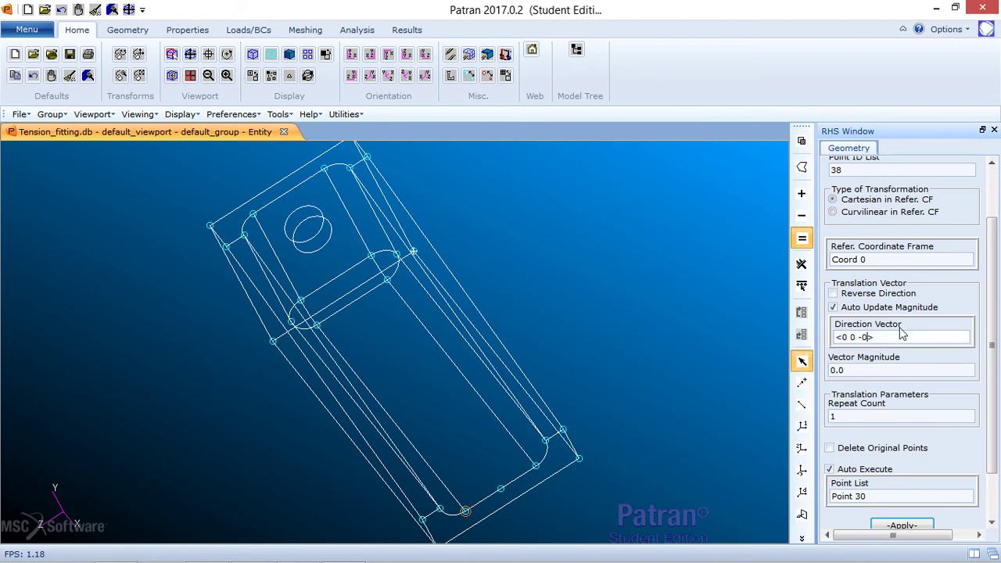
key("Left")
key("BackSpace")
key("Left")
key("Left")
type("-0.75")
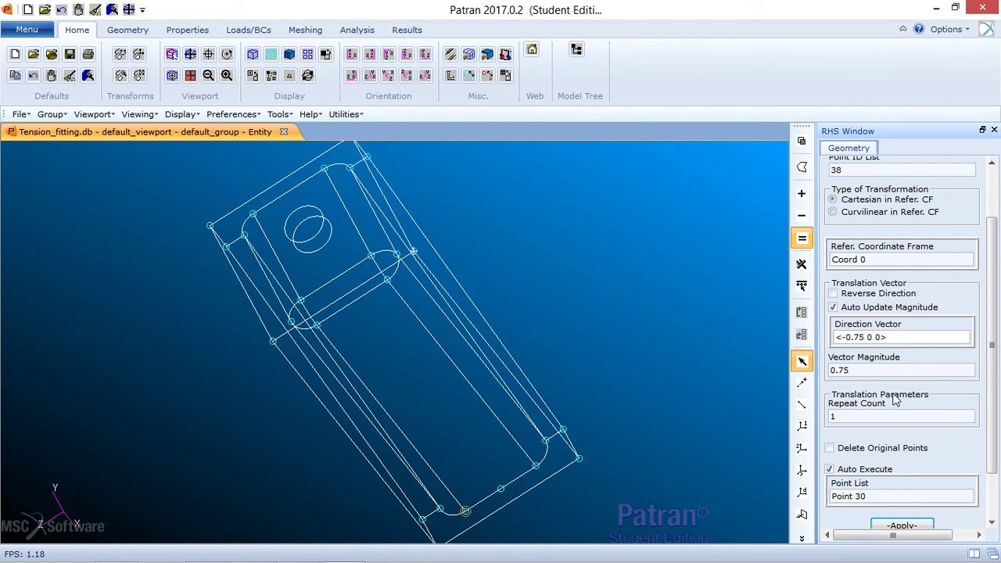
left_click(880, 495)
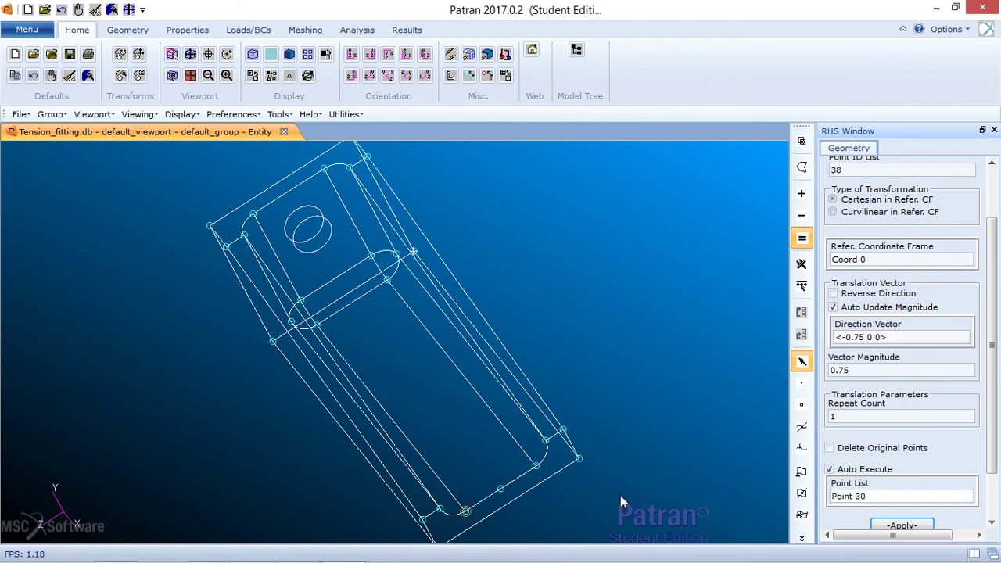
left_click(502, 489)
Translate copies of the point inside the floor near the small end (Point 38) by <-1.5 0 0> with a repeat count of 2
left_click(861, 338)
key("BackSpace")
key("BackSpace")
key("BackSpace")
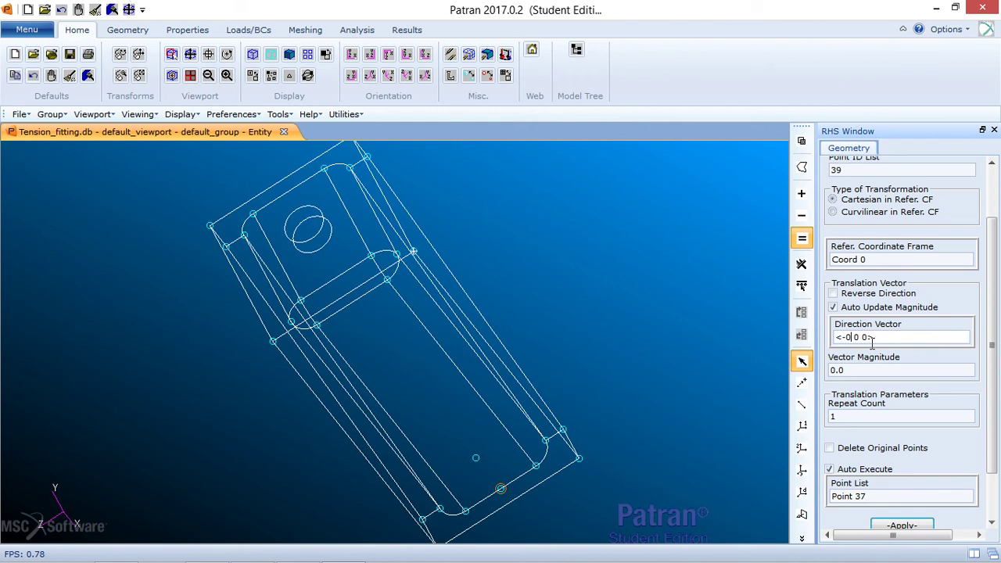
key("BackSpace")
type("1.5")
left_click(859, 413)
key("BackSpace")
type("2")
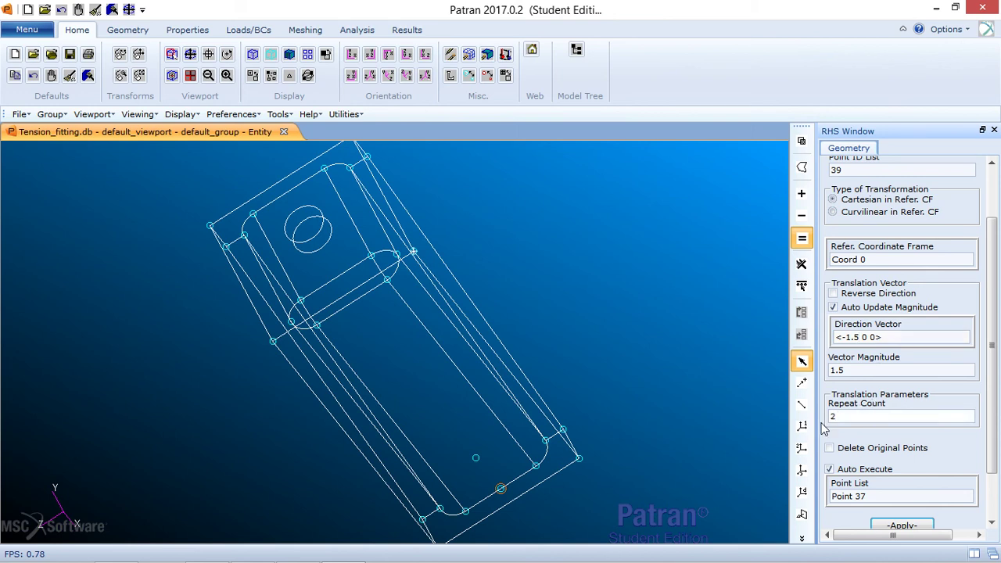
left_click(877, 494)
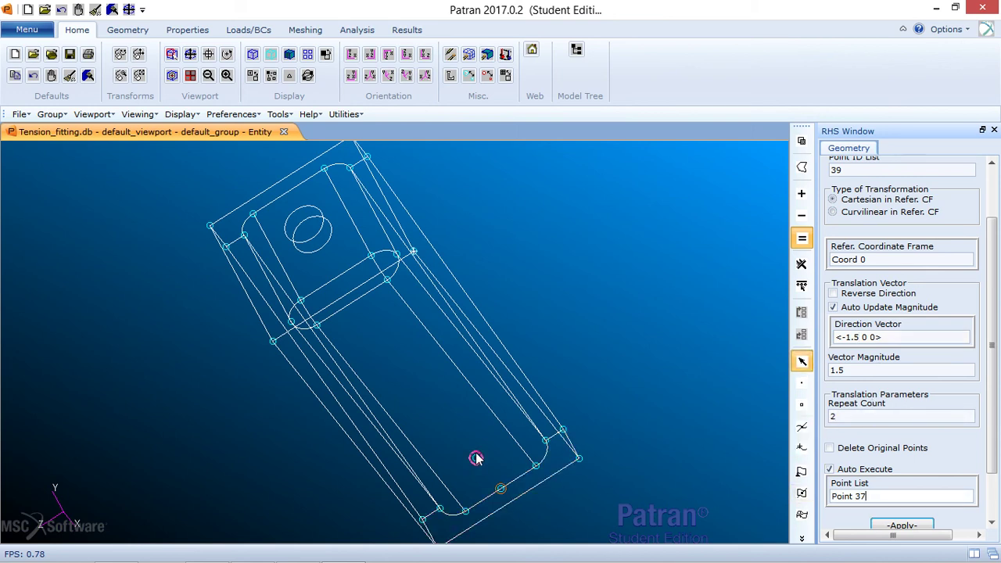
left_click(475, 458)
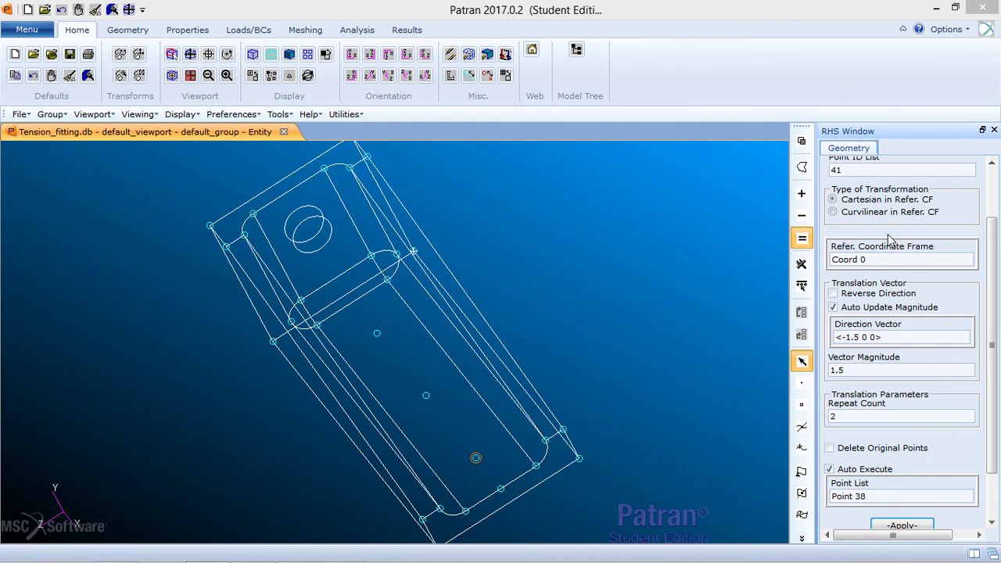
Set up a new cylinder primitive solid with a height of -1 and a radius of .125
scroll(992, 305, "up", 3)
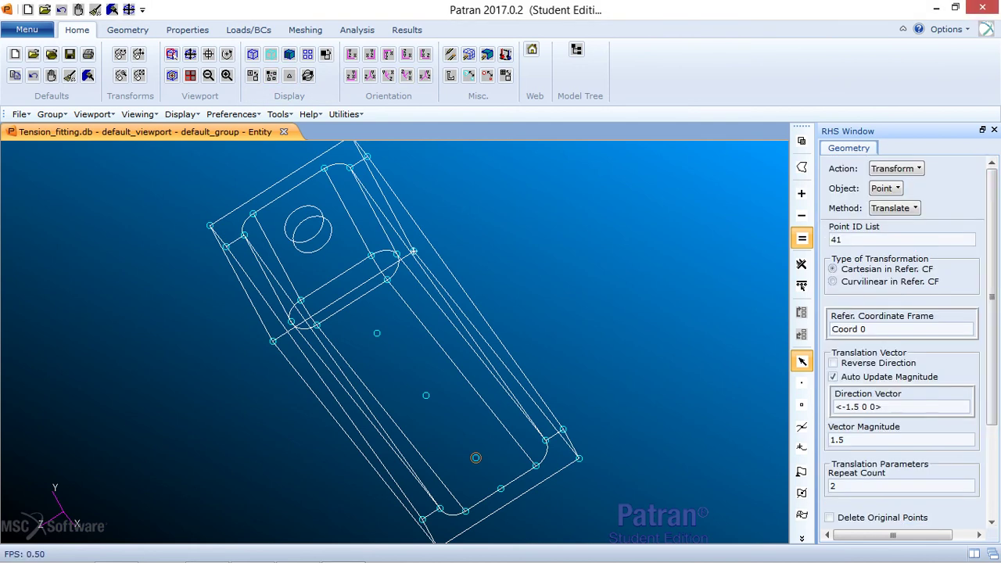
left_click(918, 170)
left_click(905, 219)
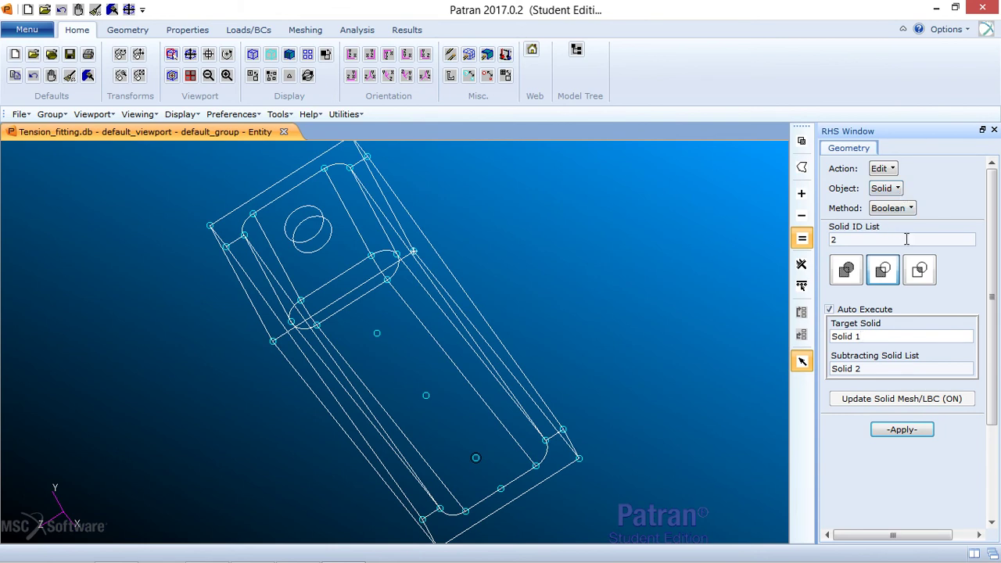
left_click(887, 169)
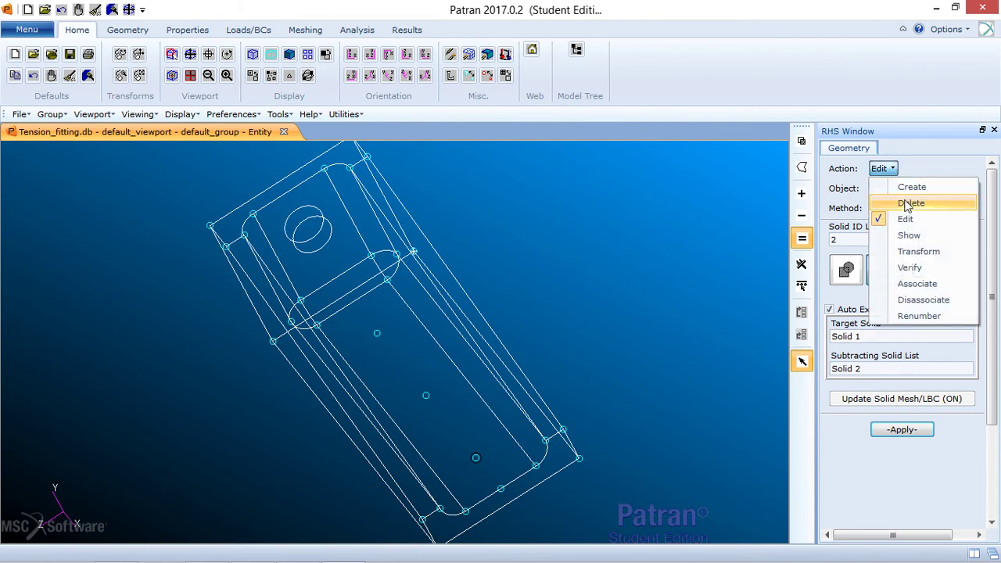
left_click(901, 187)
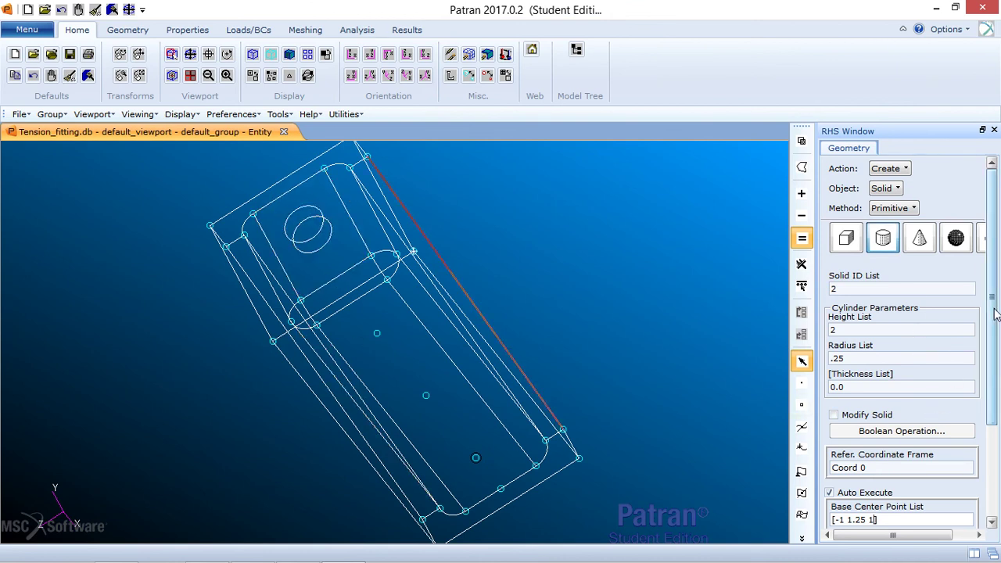
scroll(939, 309, "down", 1)
left_click(878, 300)
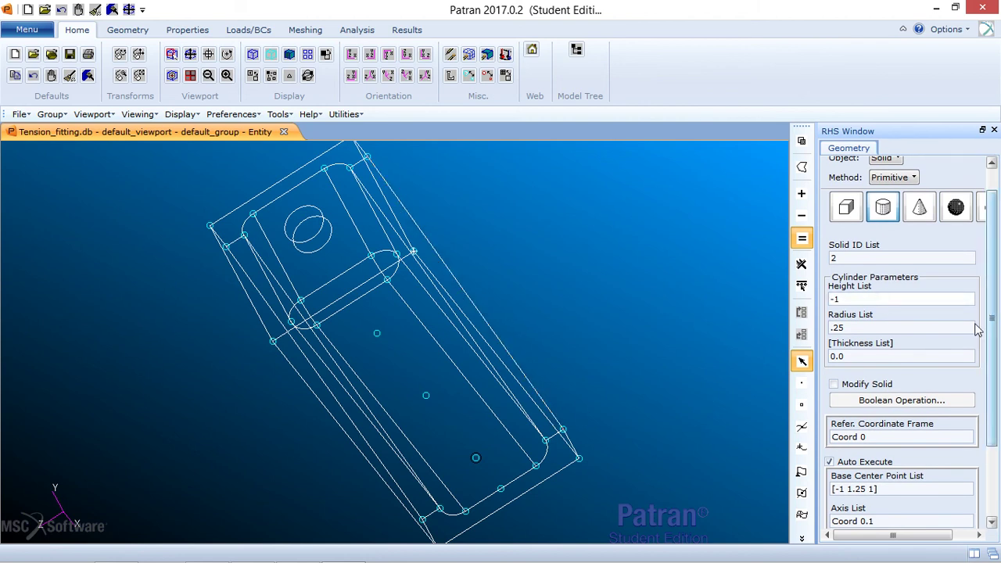
left_click(867, 328)
key("BackSpace")
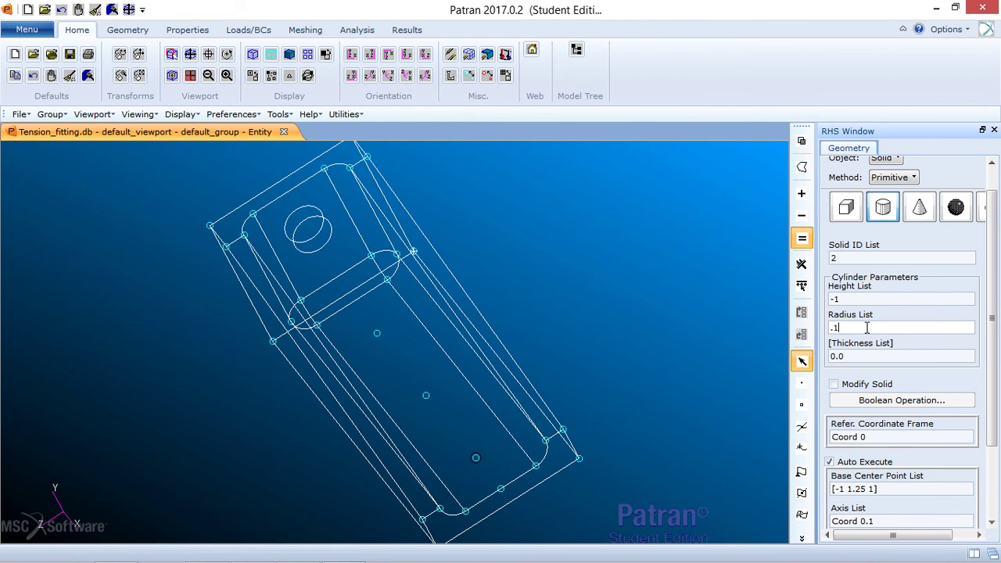
type("125")
left_click(888, 436)
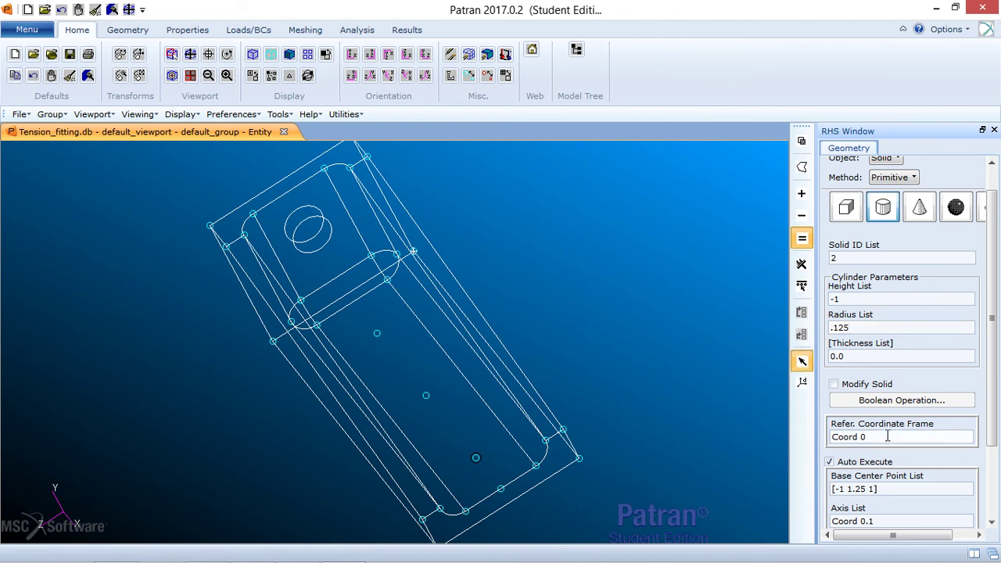
key("BackSpace")
type("0.2")
left_click_drag(988, 367, 987, 438)
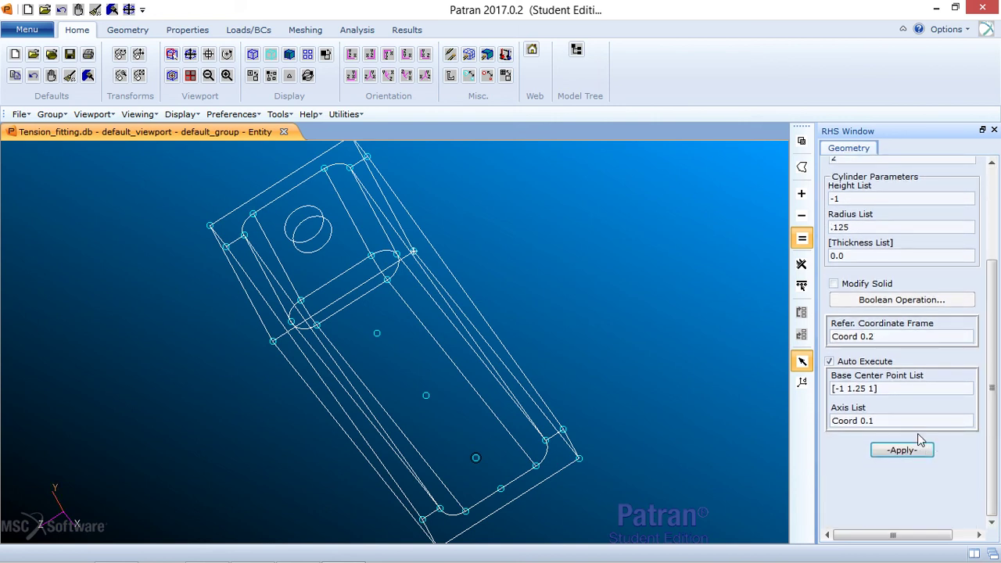
left_click(888, 389)
left_click_drag(888, 389, 825, 387)
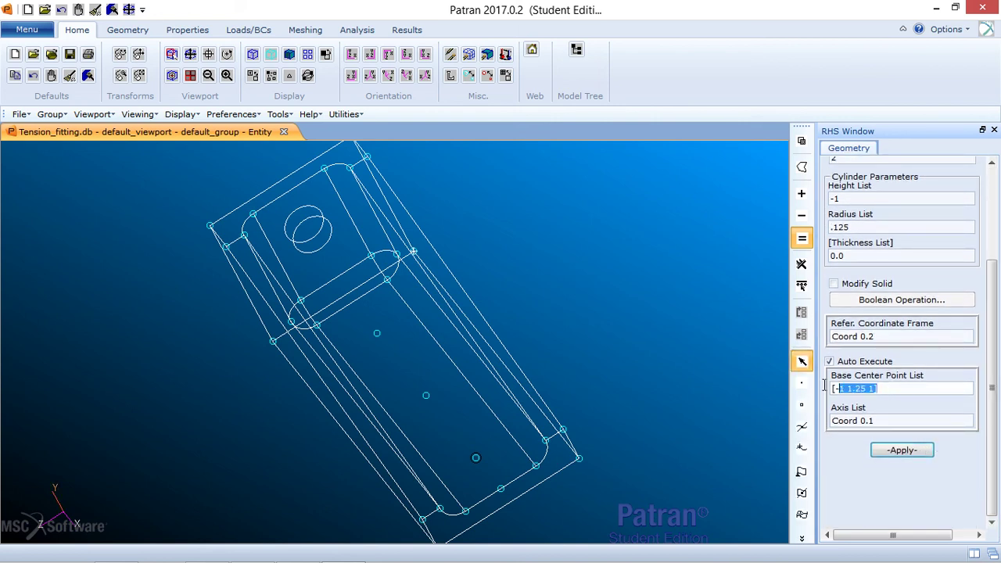
left_click(887, 334)
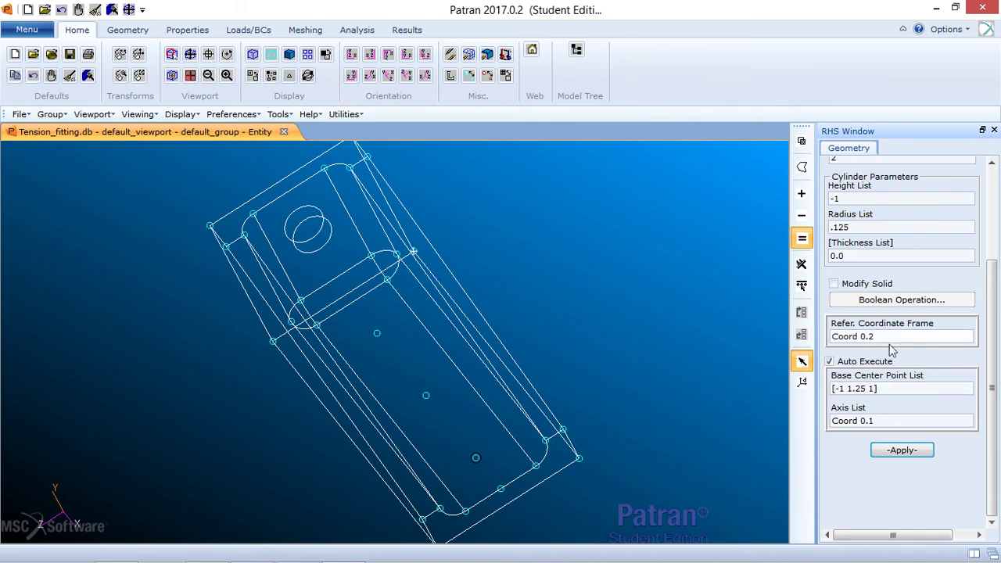
key("BackSpace")
key("BackSpace")
Set the cylinder's axis to Coord 0.2
left_click(885, 420)
key("BackSpace")
type("2")
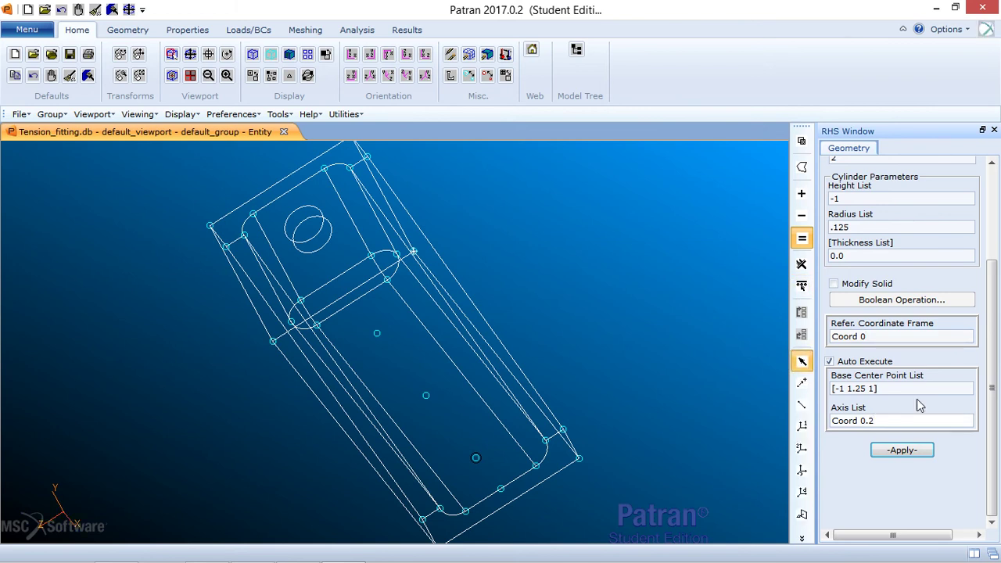
Create cylinders based at the three fastener points along the pocket floor, from Point 38 to Point 40
left_click(921, 390)
key("BackSpace")
key("BackSpace")
key("BackSpace")
key("BackSpace")
key("BackSpace")
key("BackSpace")
key("BackSpace")
key("BackSpace")
key("BackSpace")
key("BackSpace")
key("BackSpace")
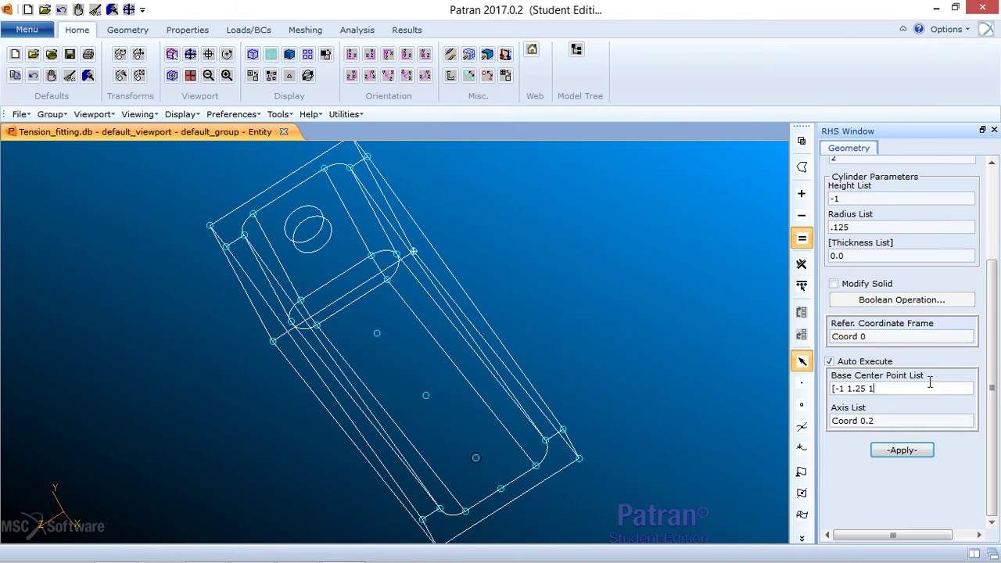
left_click(475, 458)
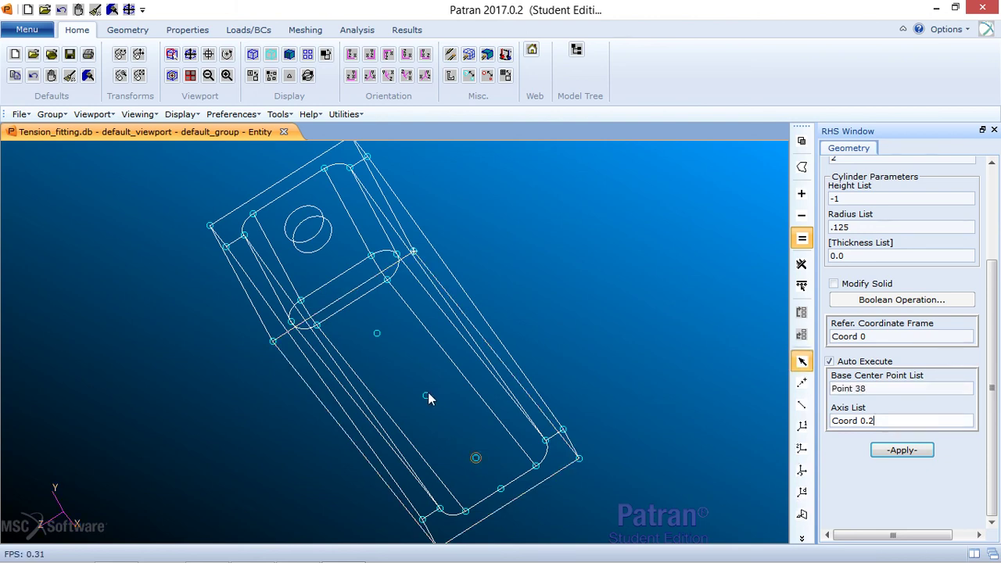
middle_click_drag(426, 395, 413, 378)
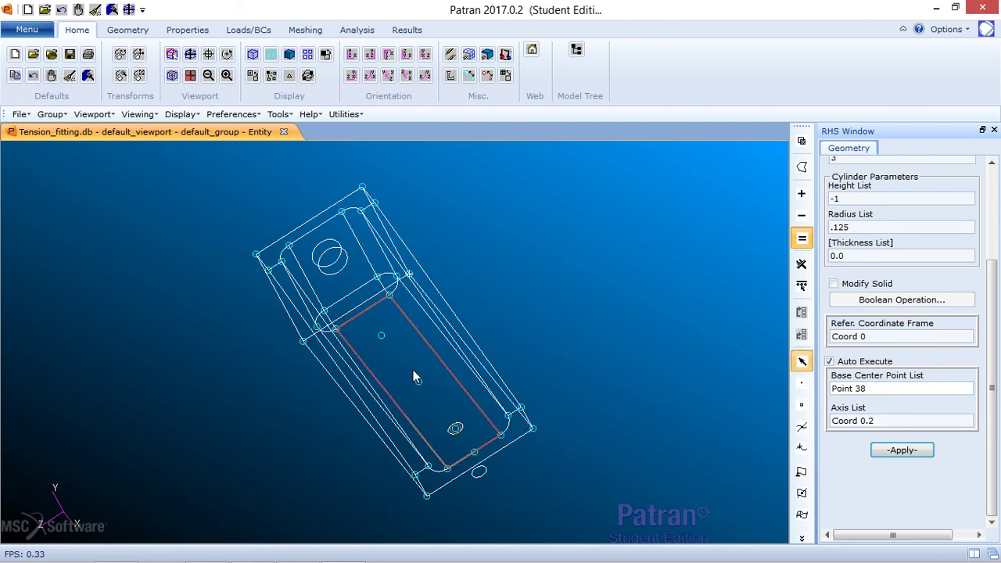
left_click(382, 337)
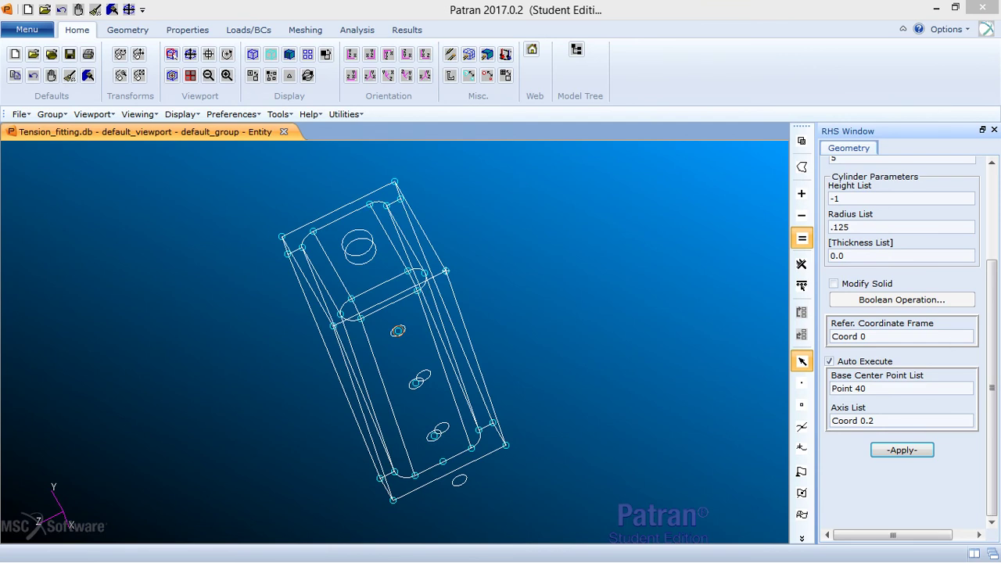
Set up a Boolean subtraction with the fitting (Solid 1) as the target solid and turn off automatic execution
scroll(979, 170, "up", 3)
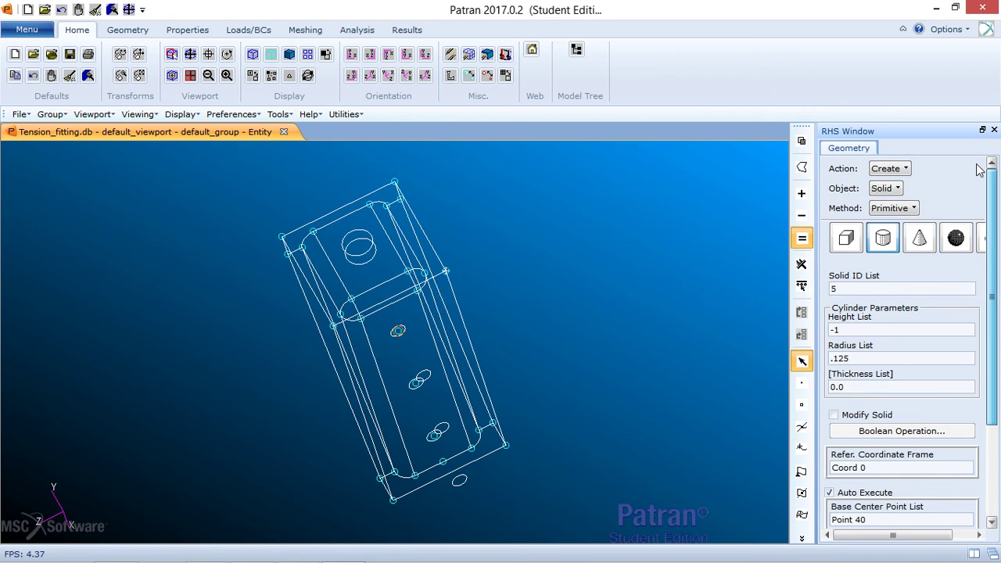
left_click(905, 169)
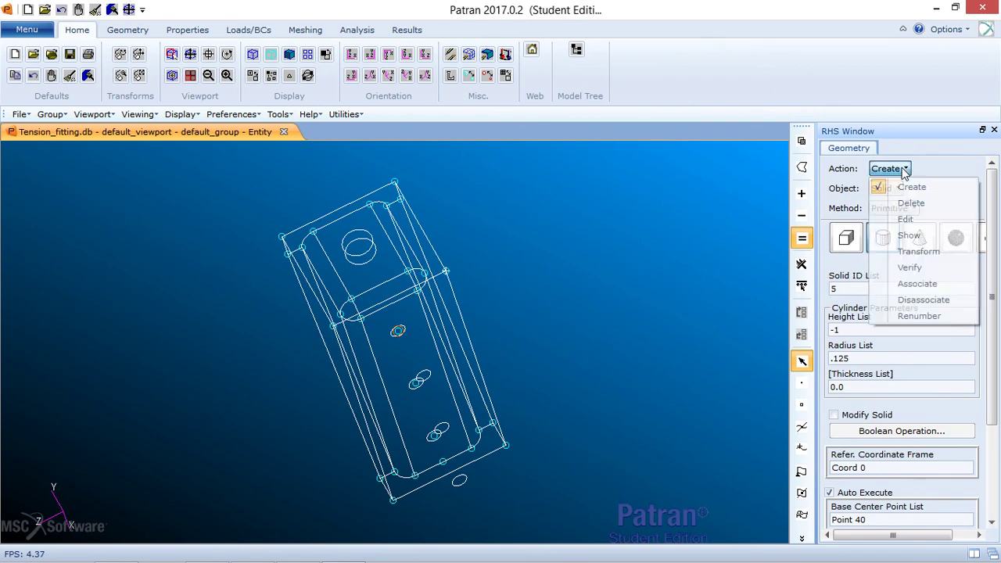
left_click(902, 219)
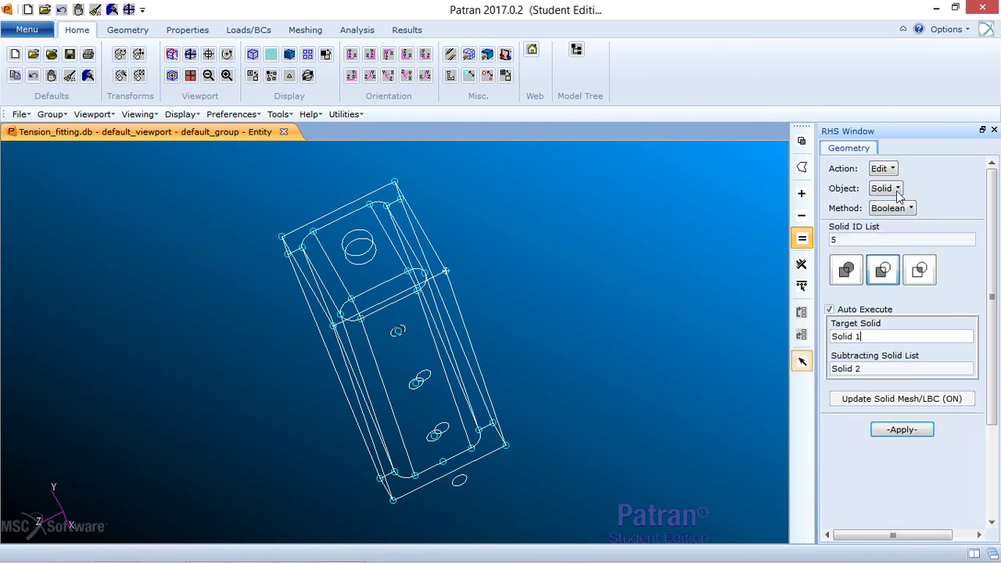
left_click(885, 283)
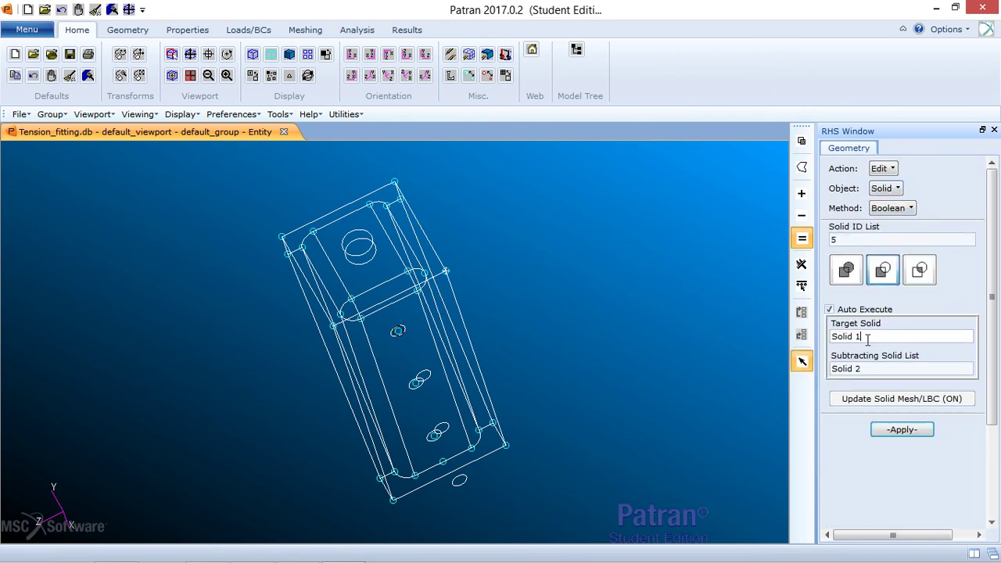
left_click(367, 280)
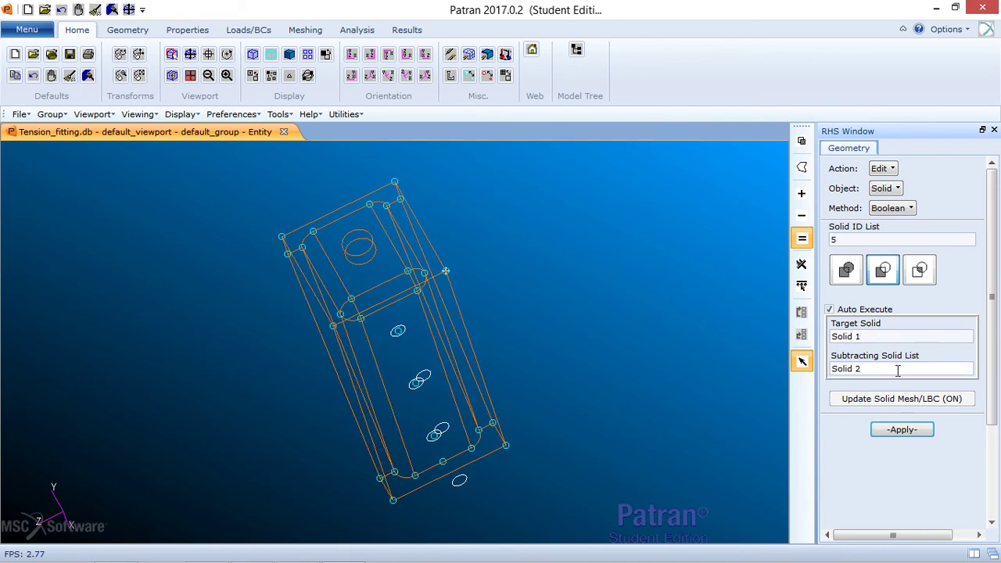
left_click(830, 310)
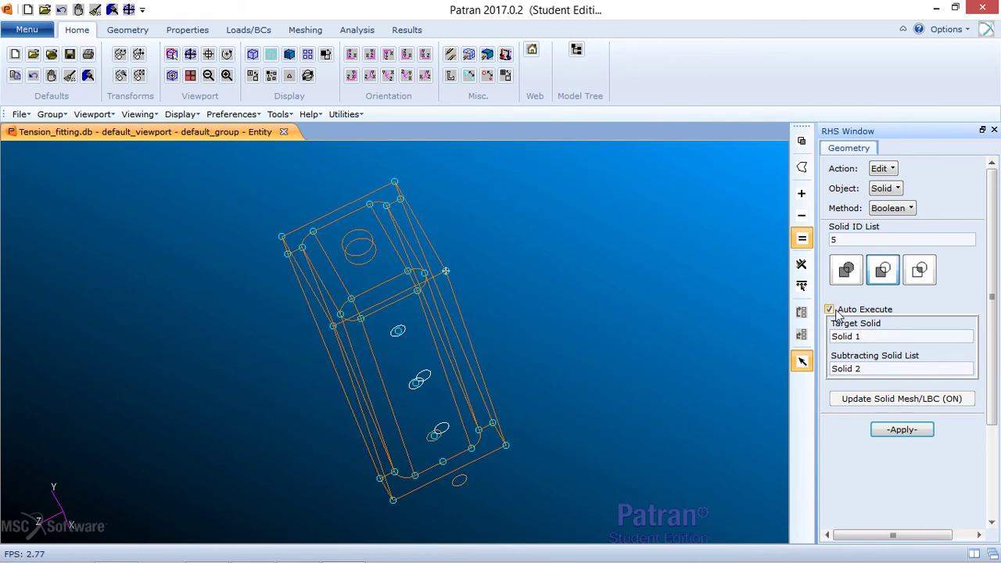
Subtract the three floor cylinders (Solid 2:4) from the fitting to cut the fastener holes
middle_click_drag(554, 396, 501, 410)
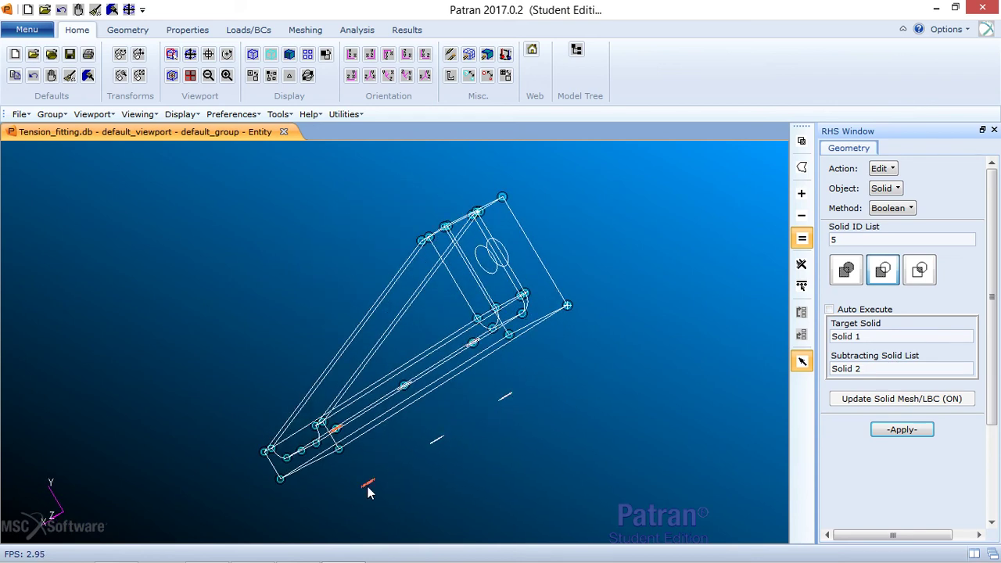
left_click(444, 445)
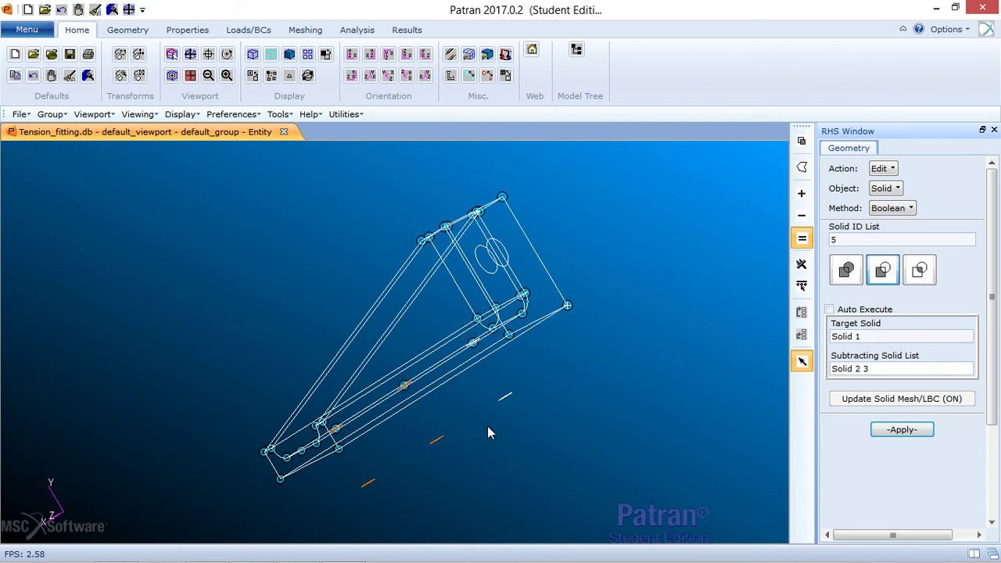
left_click(507, 397)
left_click(899, 431)
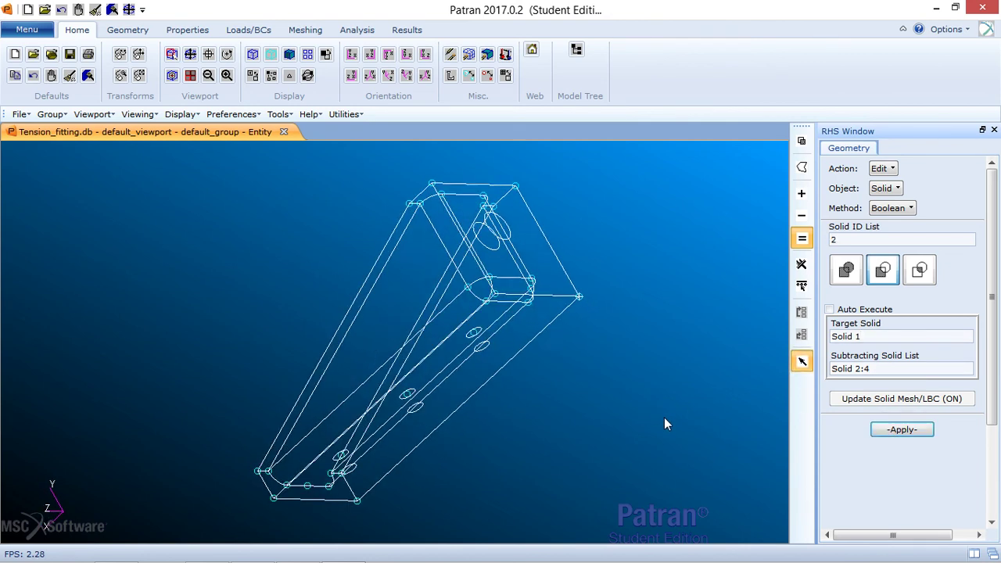
Inspect the floor and end-wall holes in shaded display and return the fitting to wireframe
middle_click_drag(665, 424, 681, 433)
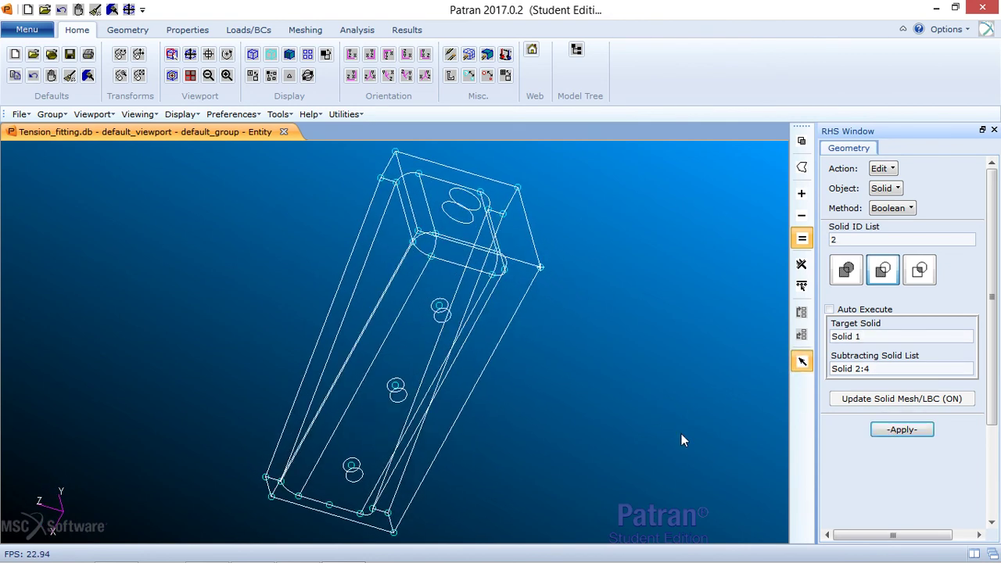
left_click(289, 57)
mouse_move(575, 223)
middle_mouse_down()
mouse_move(521, 414)
mouse_move(493, 473)
middle_mouse_up()
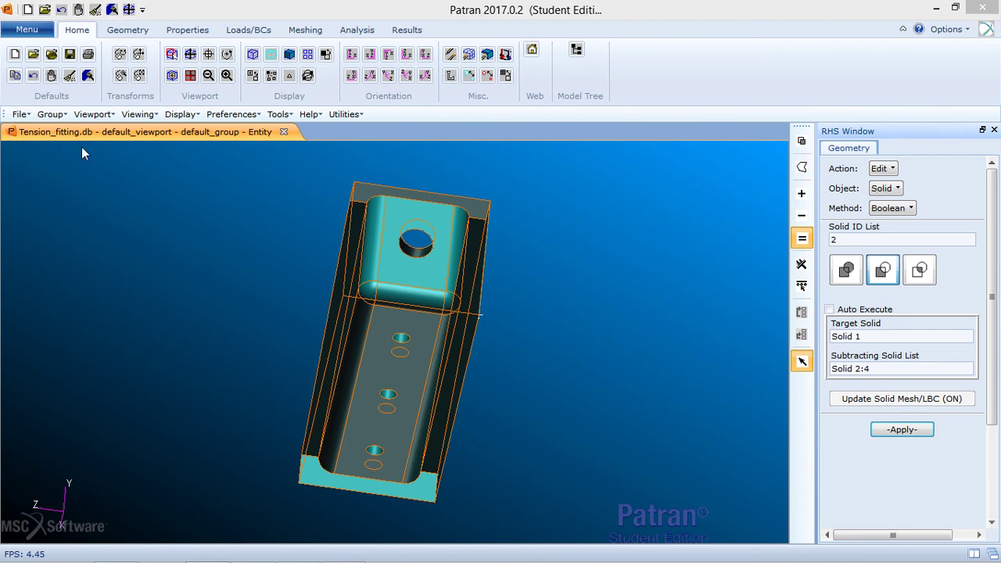
left_click(252, 54)
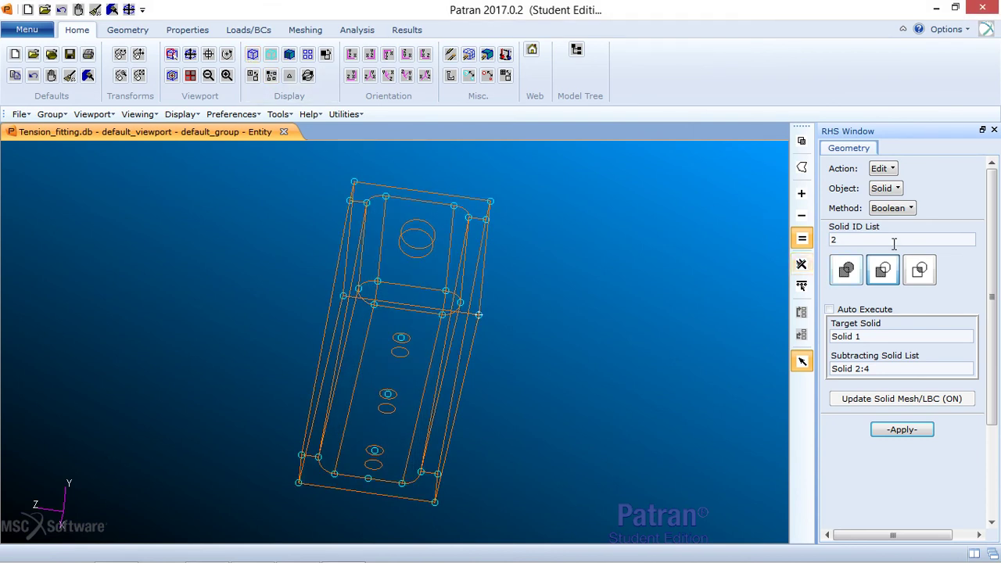
Create an arc-center point from the pocket-side edge of the end-wall hole (Solid 1.11.1)
left_click(892, 169)
left_click(909, 190)
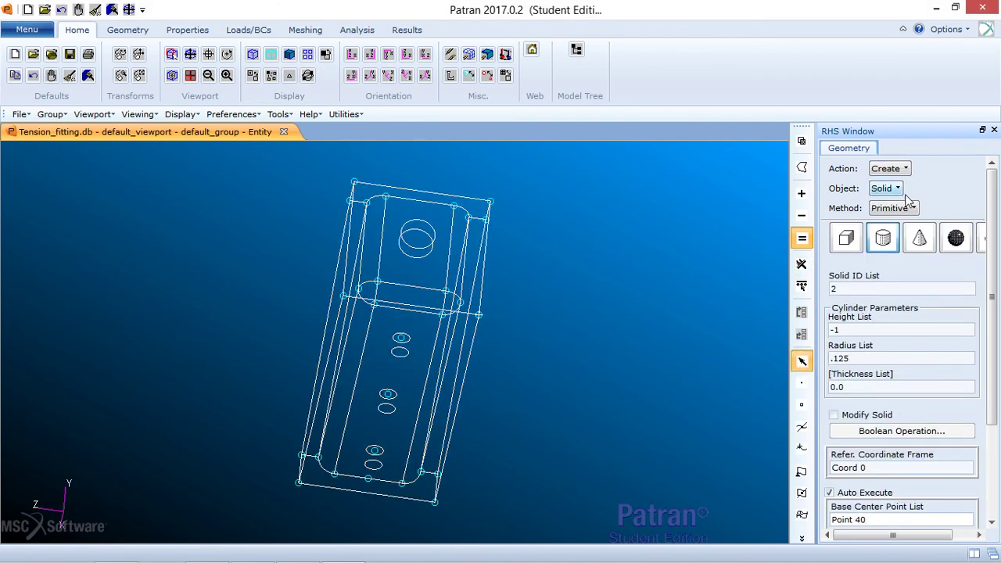
left_click(882, 239)
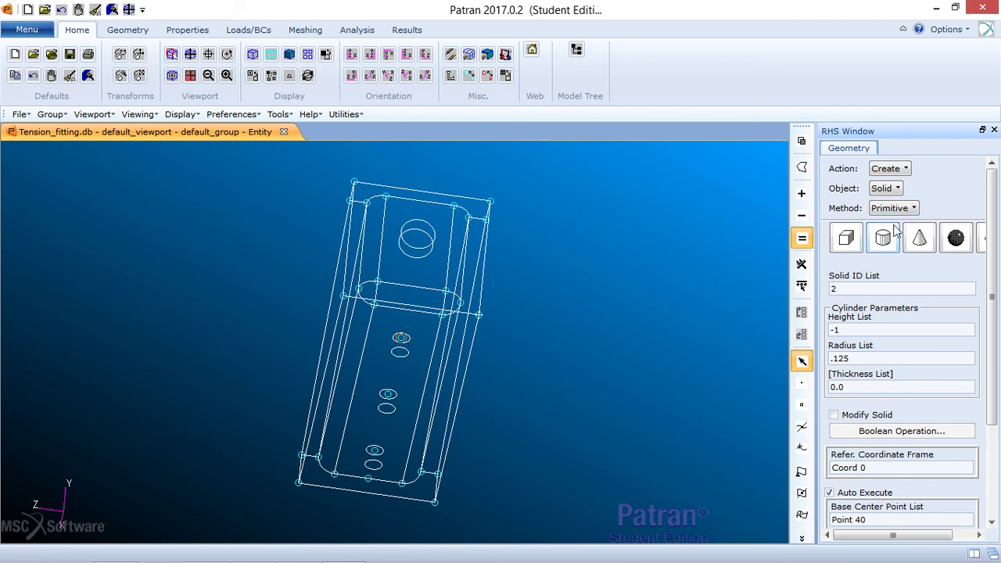
left_click(906, 172)
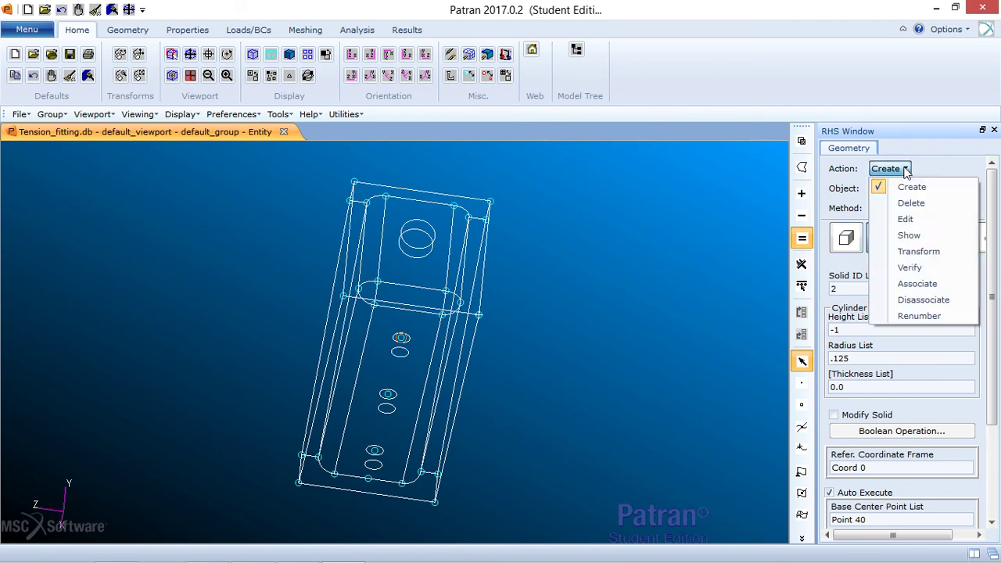
left_click(906, 171)
left_click(899, 190)
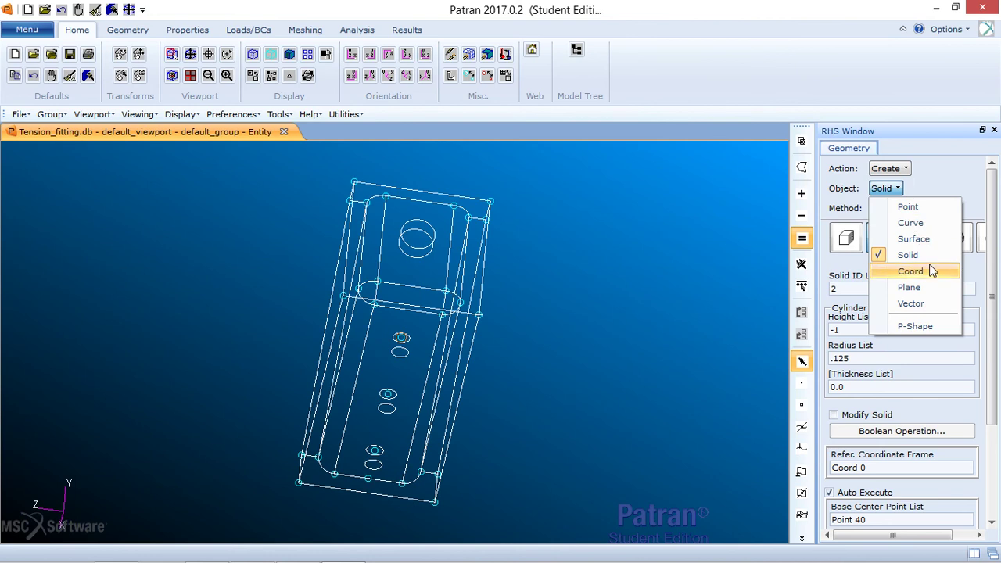
left_click(908, 207)
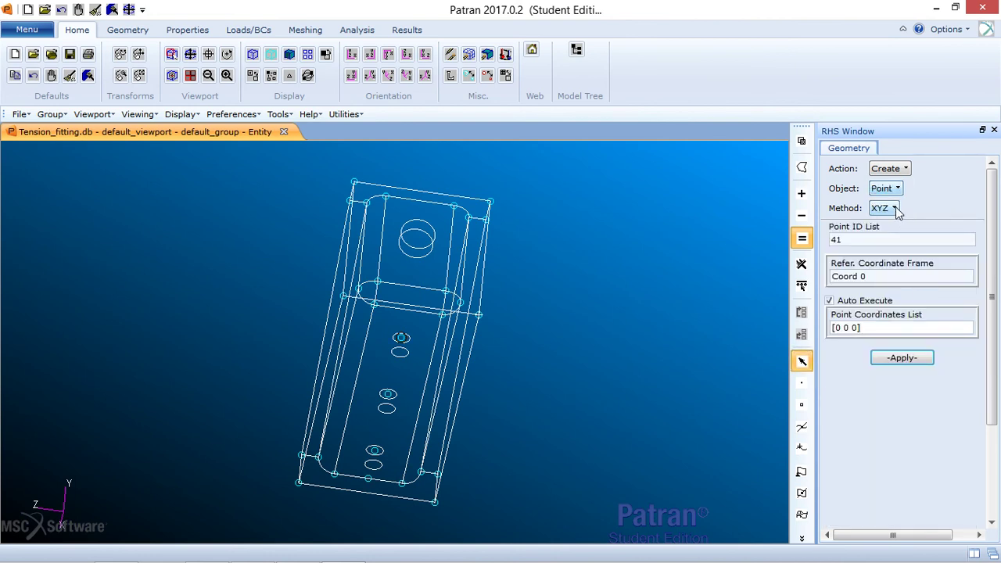
left_click(896, 209)
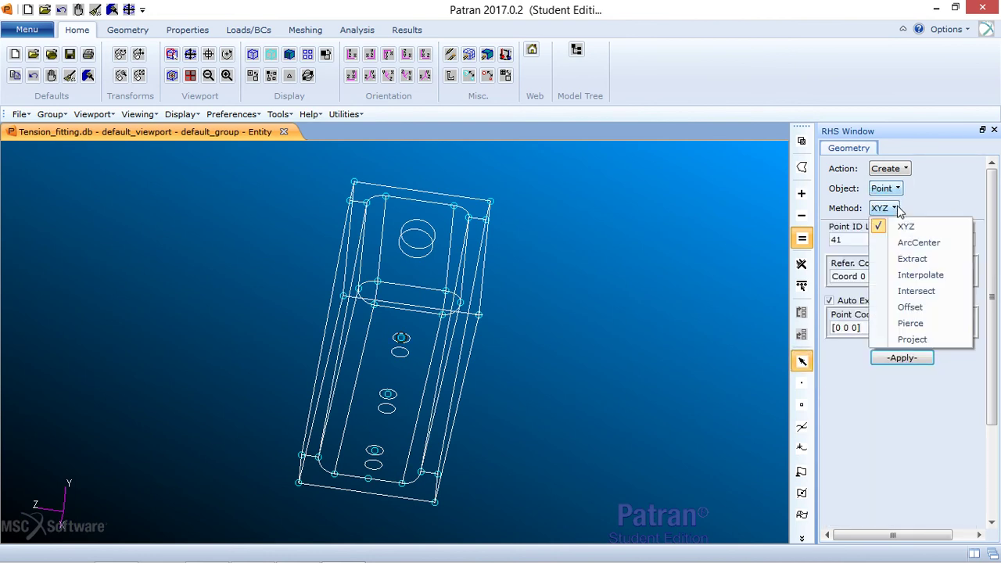
left_click(936, 246)
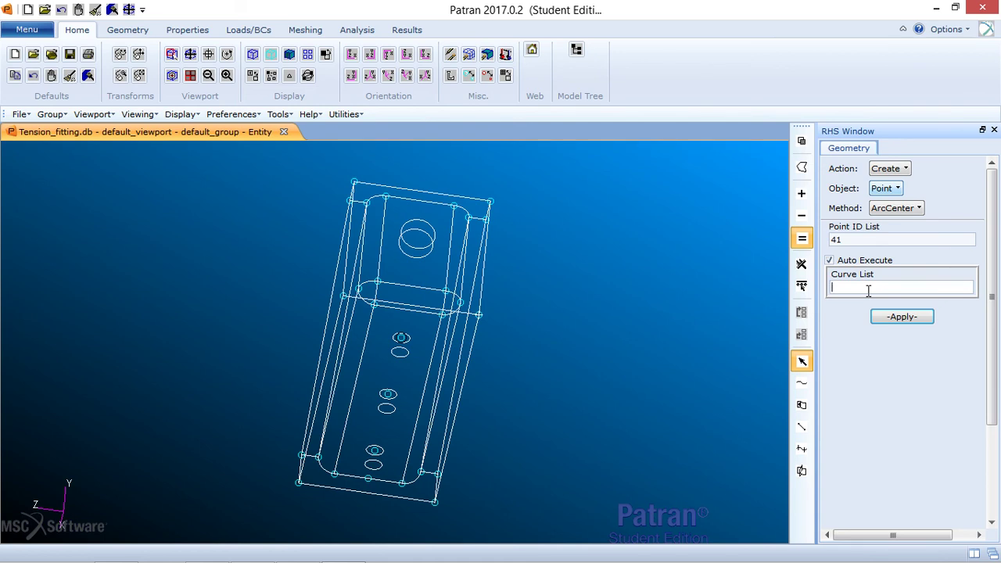
left_click(417, 241)
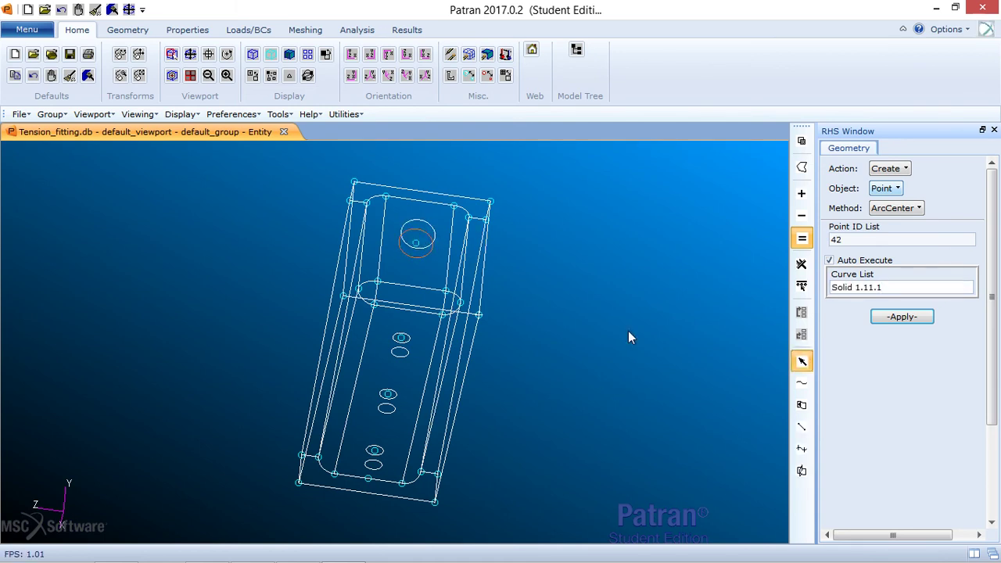
Set up a new solid cylinder primitive with a height of 1 and a radius of .371
left_click(896, 173)
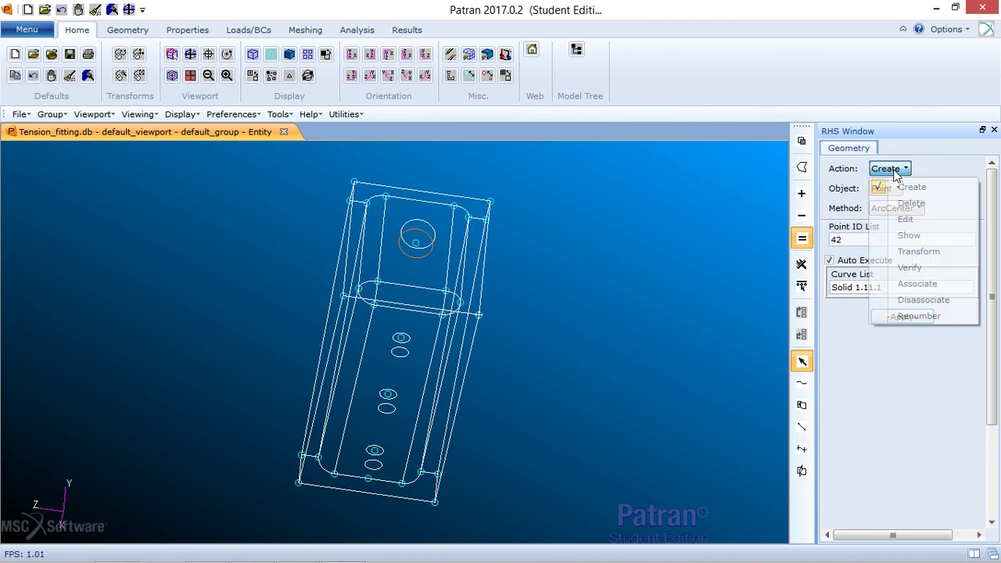
left_click(897, 174)
left_click(898, 190)
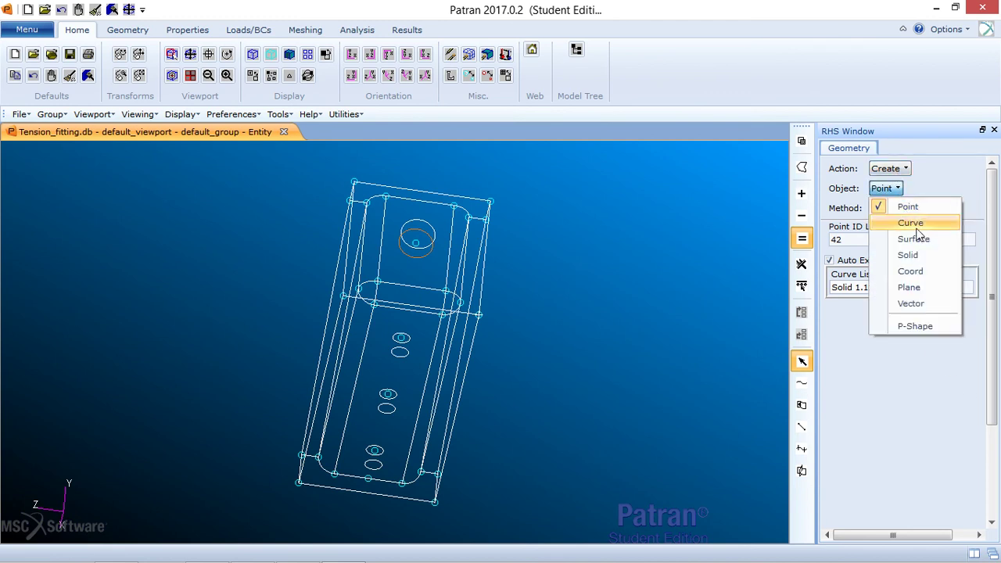
left_click(931, 255)
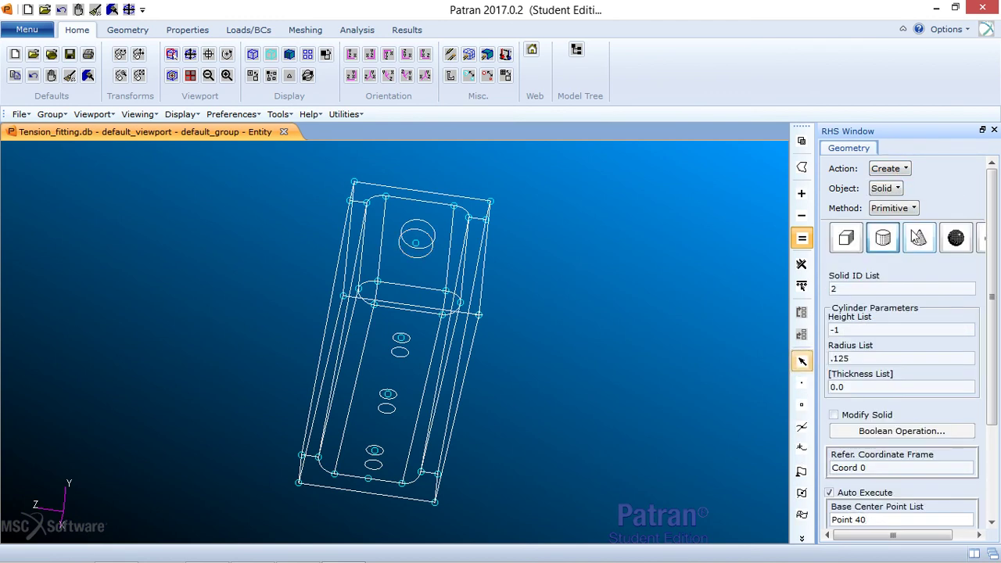
left_click(895, 236)
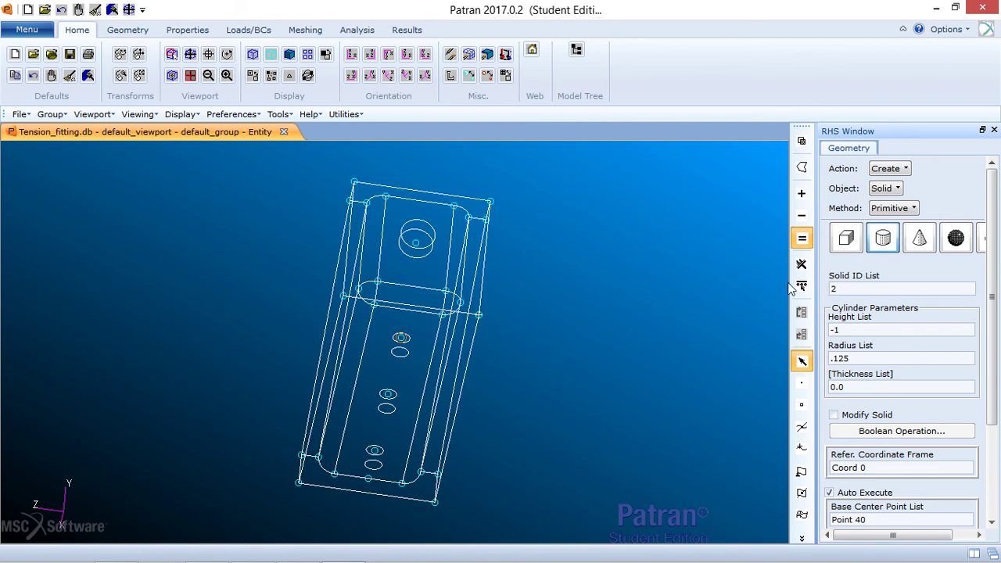
left_click(855, 328)
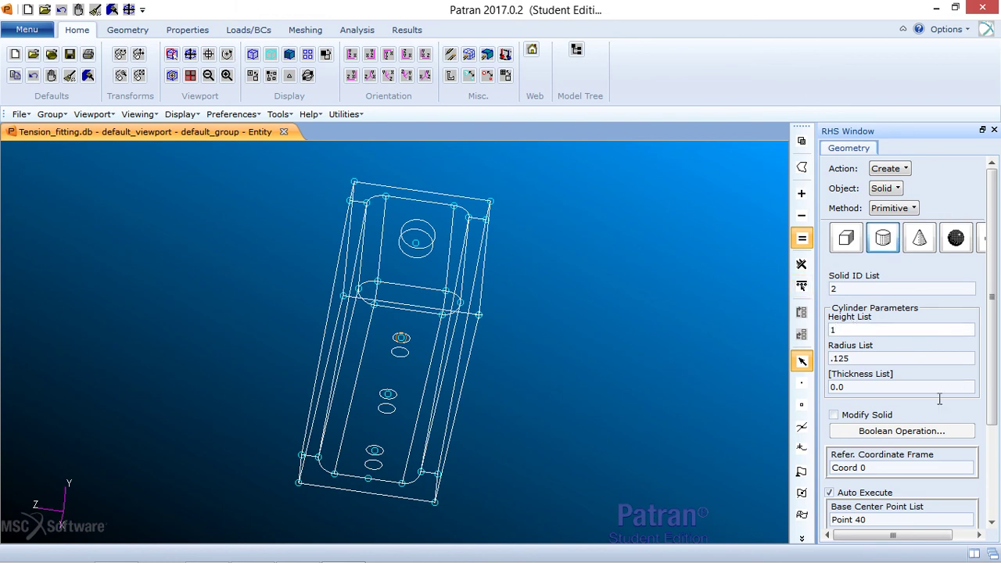
left_click(866, 356)
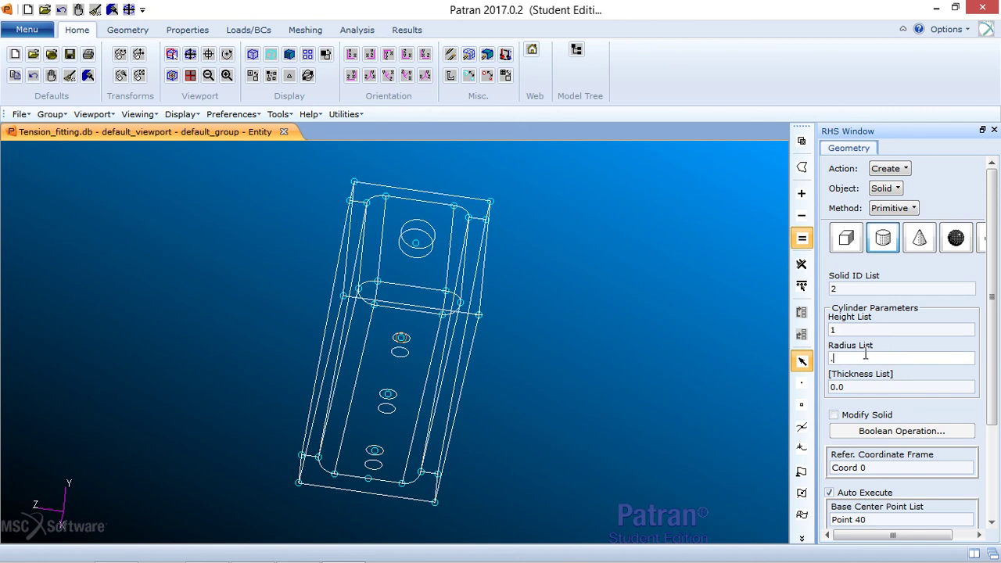
type("371")
Create the cylinder with its base center at the end-wall hole's center point (Point 41) and its axis along Coord 0.1
scroll(992, 368, "down", 3)
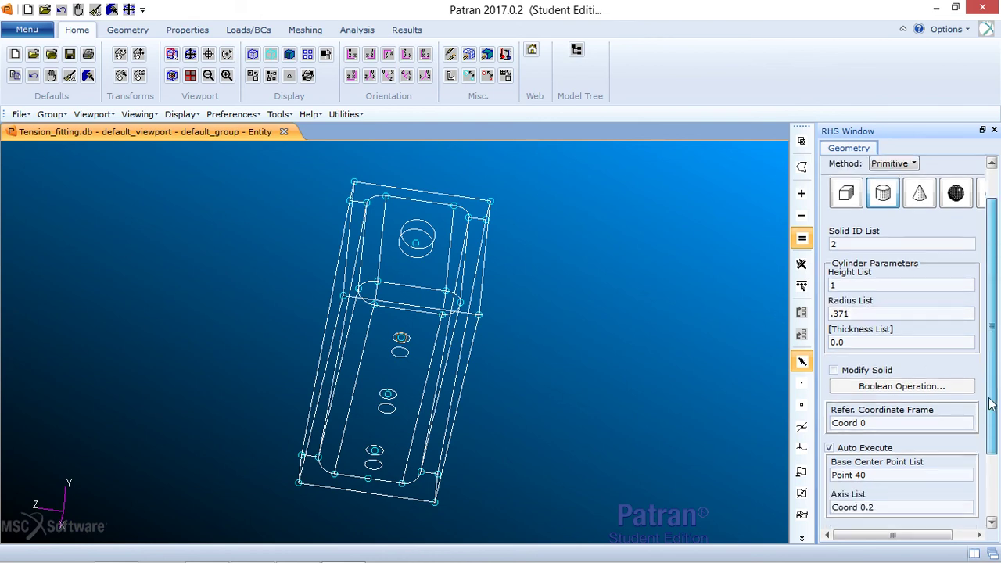
left_click(881, 401)
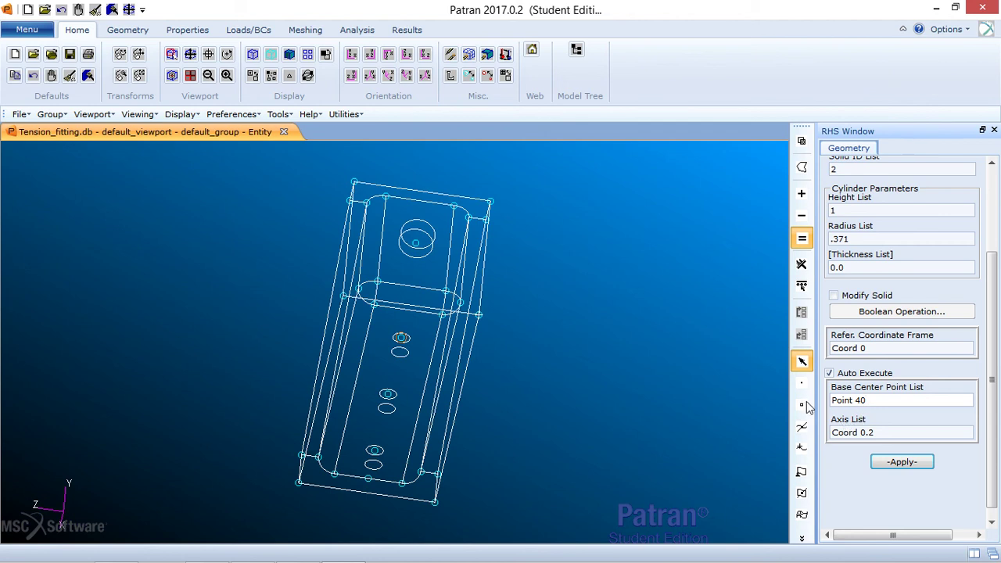
left_click(415, 247)
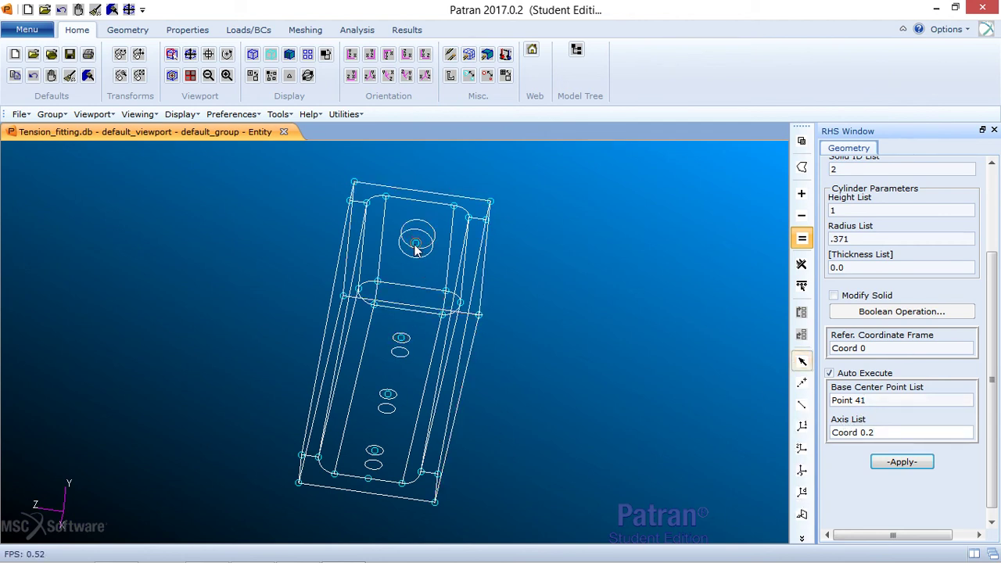
left_click(879, 432)
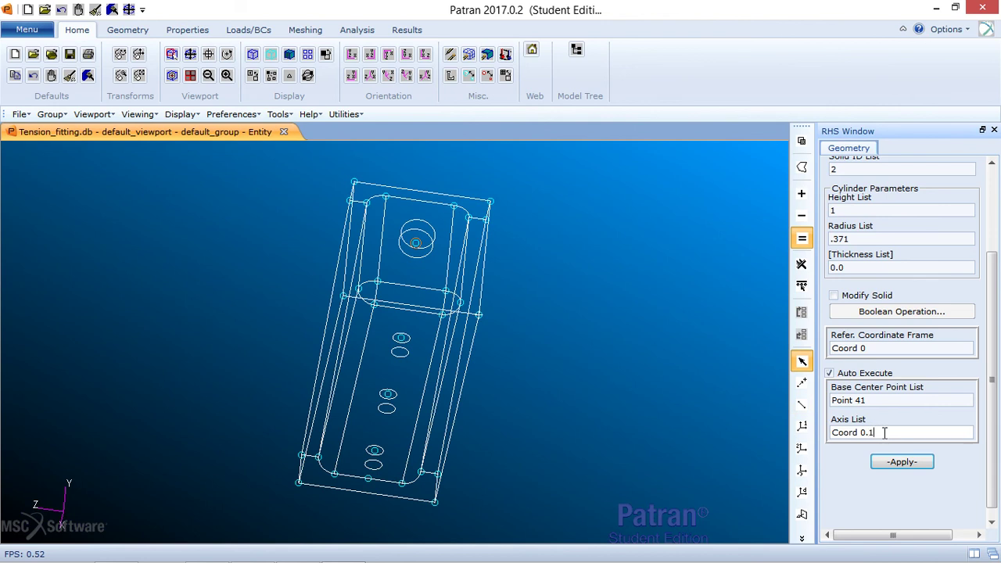
left_click(906, 465)
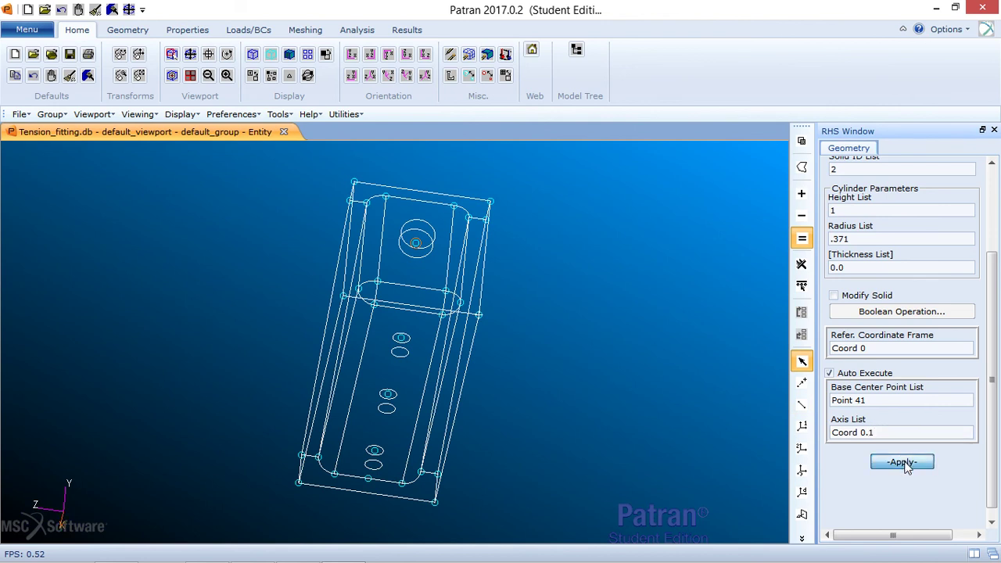
Inspect the cylinder at the end-wall hole in shaded display and return the model to wireframe
middle_click_drag(520, 281, 552, 277)
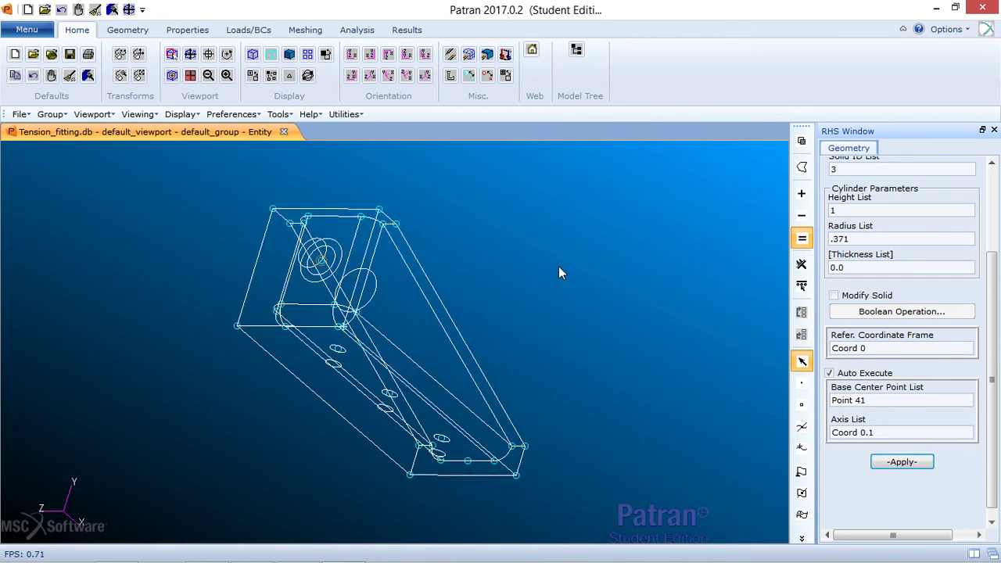
left_click(287, 58)
mouse_move(599, 328)
middle_mouse_down()
mouse_move(579, 308)
mouse_move(596, 342)
mouse_move(589, 330)
middle_mouse_up()
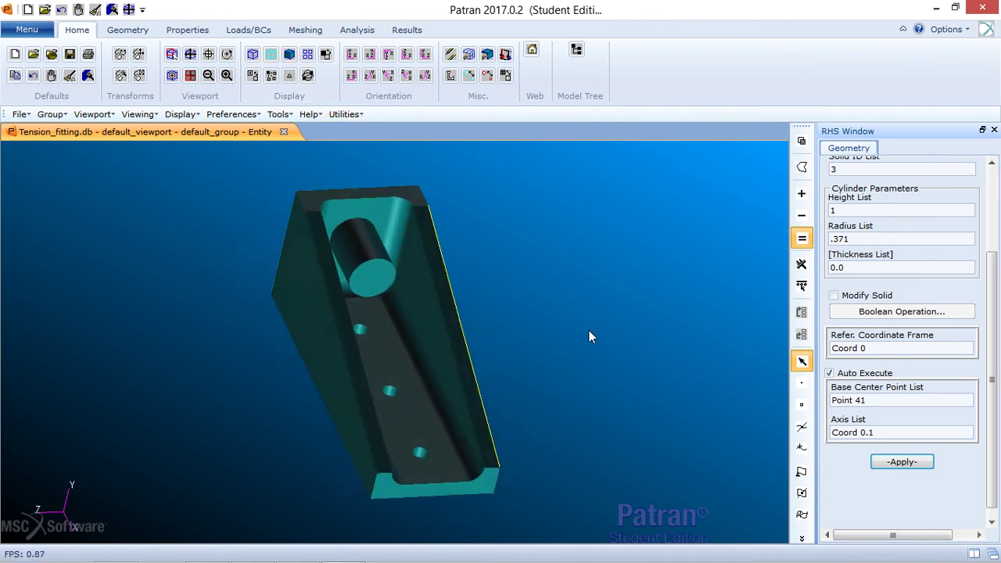
left_click(255, 56)
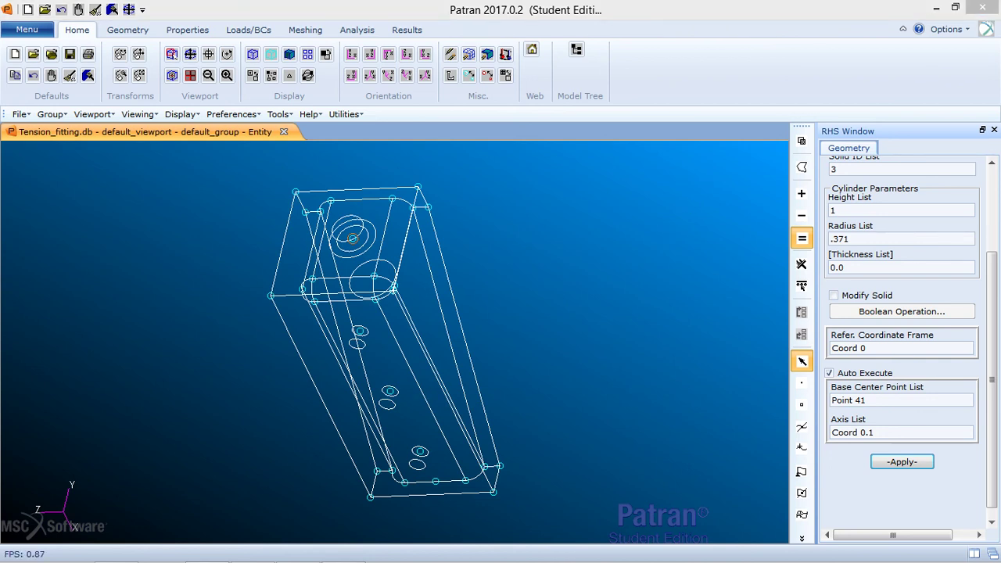
Imprint the end-wall cylinder (Solid 2) onto the fitting (Solid 1)
scroll(973, 228, "up", 3)
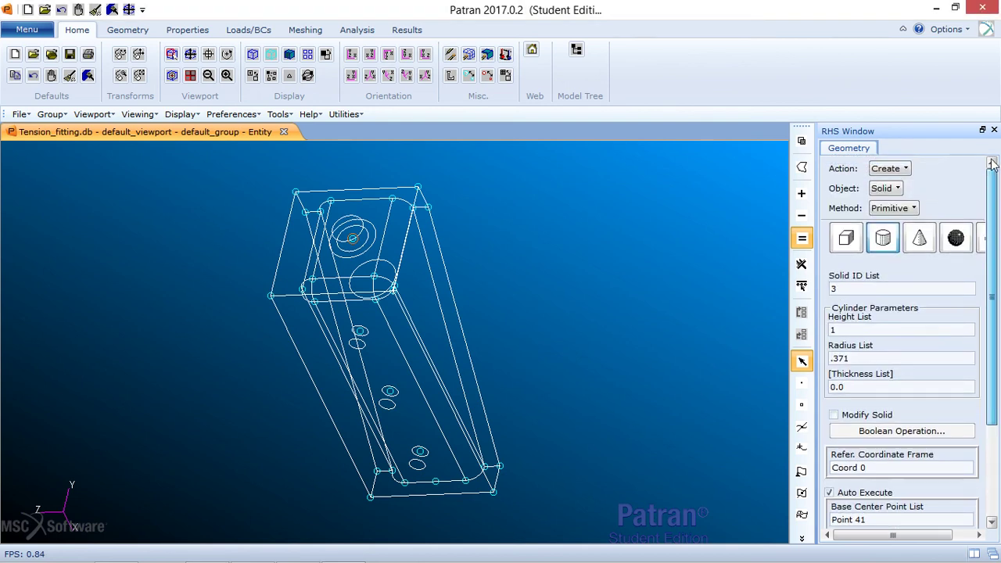
left_click(899, 172)
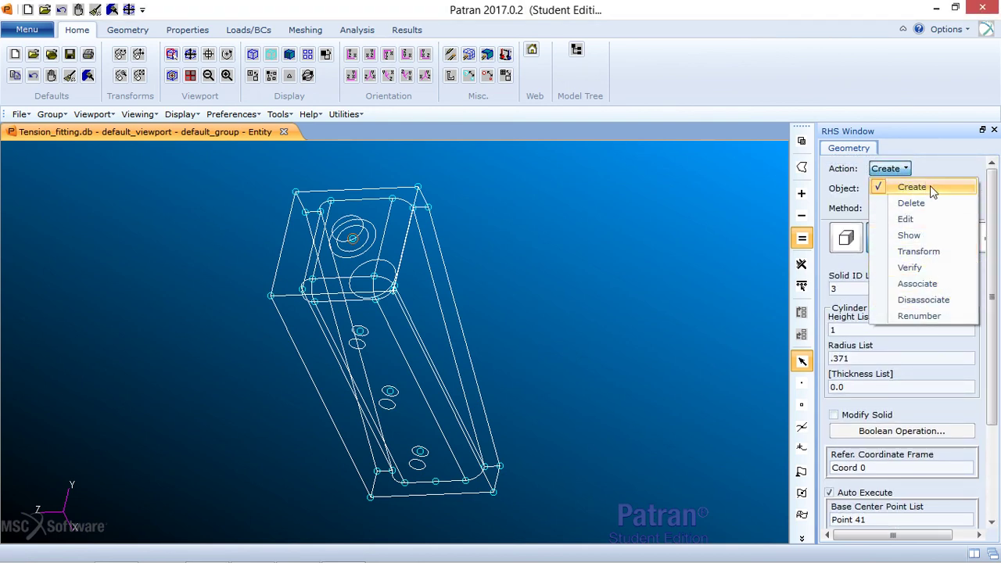
left_click(946, 222)
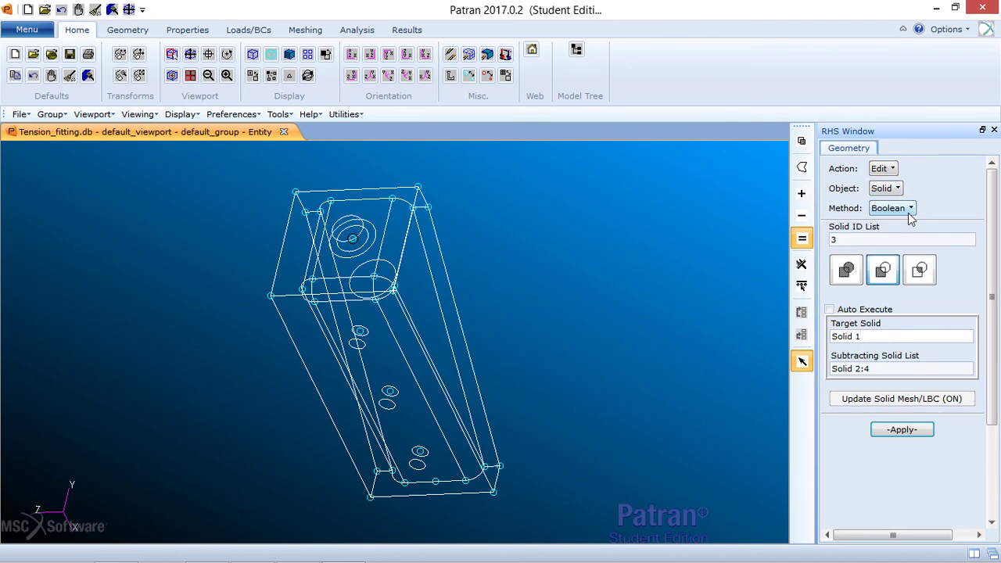
left_click(909, 210)
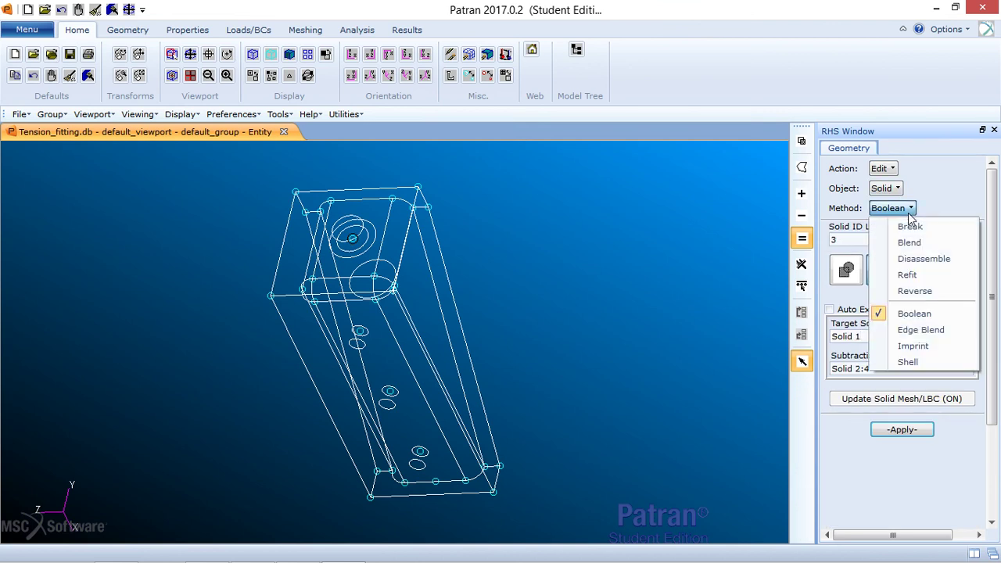
left_click(933, 344)
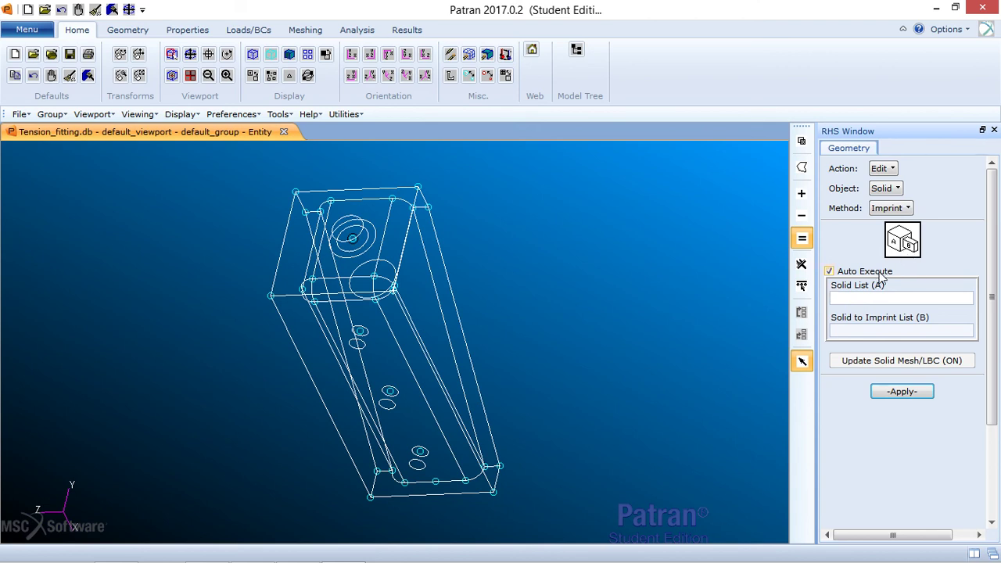
left_click(389, 204)
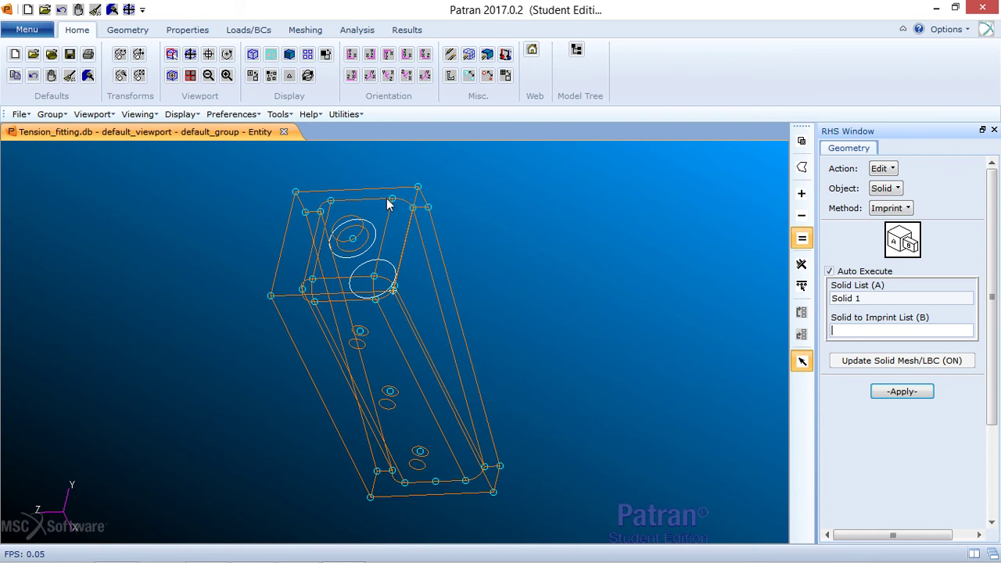
left_click(386, 268)
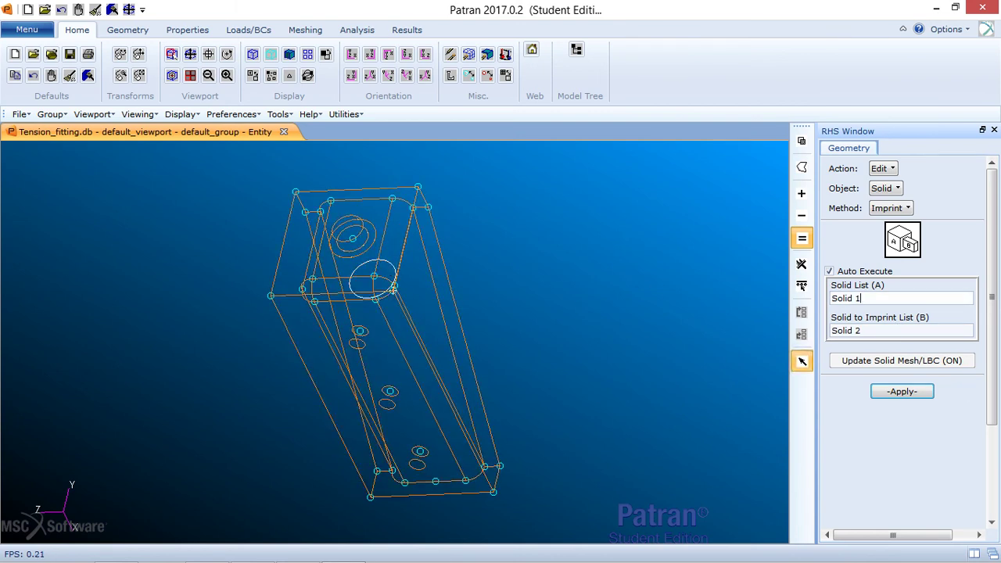
left_click(920, 394)
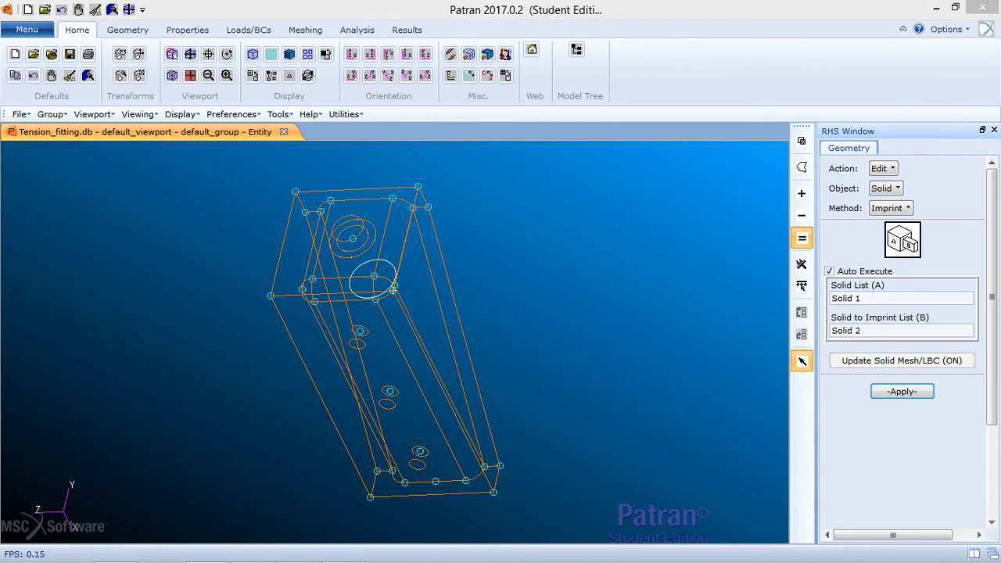
Delete the end-wall cylinder (Solid 2) and keep the imprinted fitting
left_click(881, 169)
left_click(909, 203)
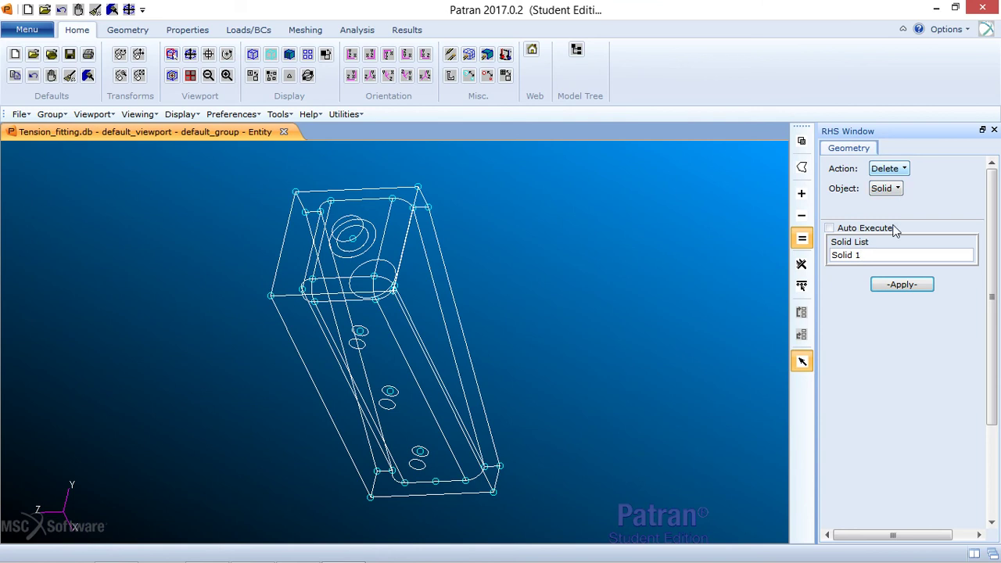
left_click(373, 271)
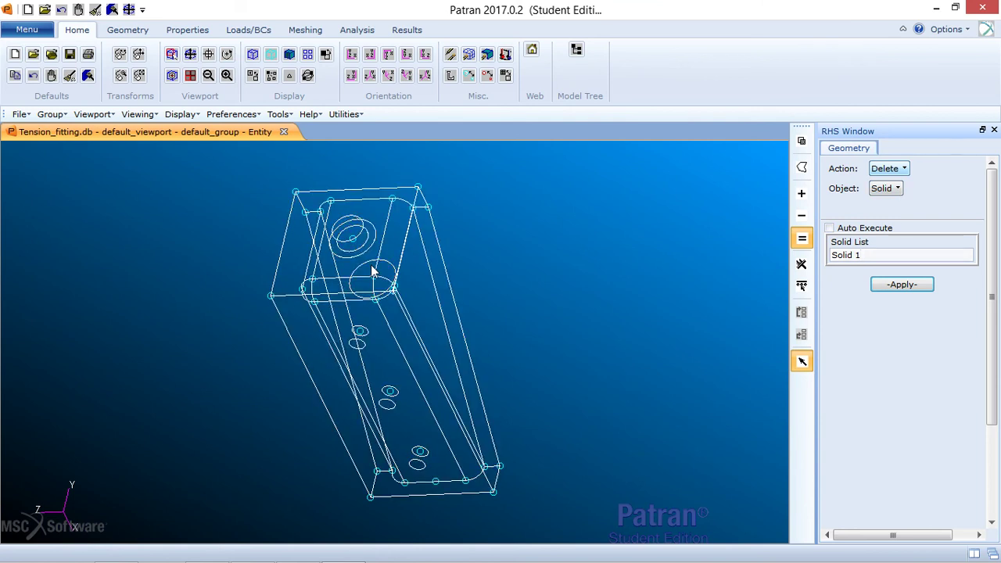
left_click(901, 285)
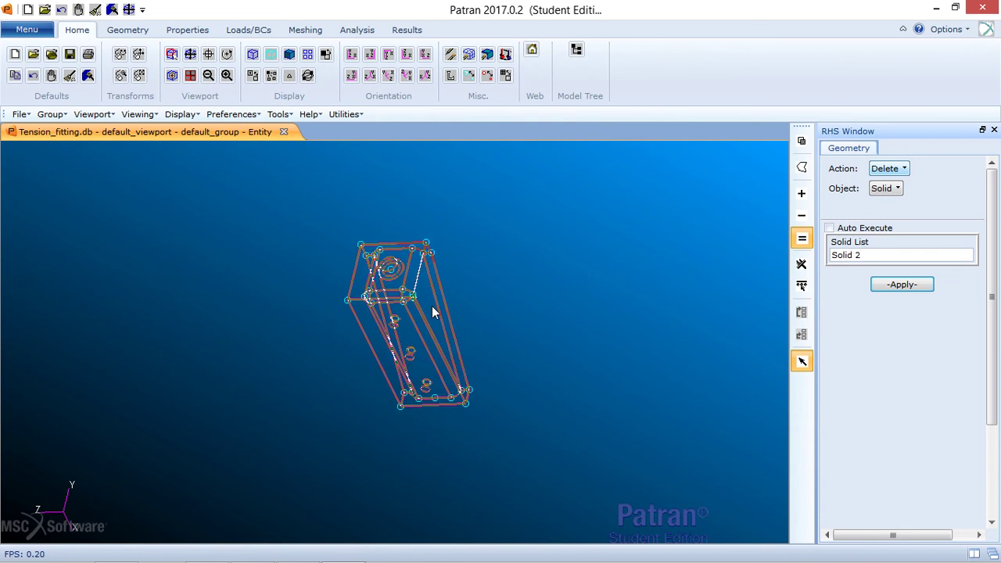
scroll(384, 264, "up", 5)
scroll(368, 262, "down", 6)
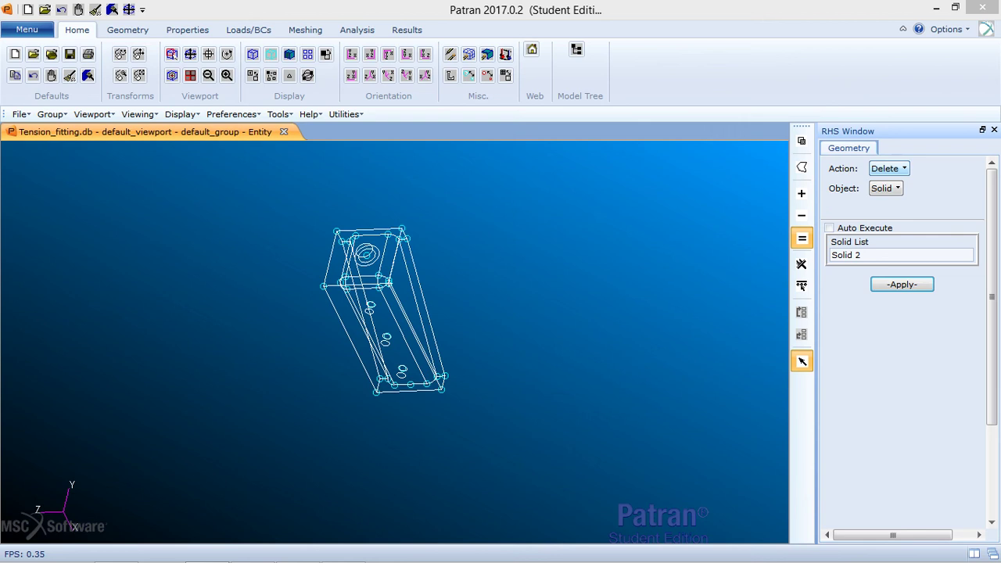
Set up a solid mesh using tetrahedral elements, the TetMesh mesher and Tet4 topology
left_click(304, 30)
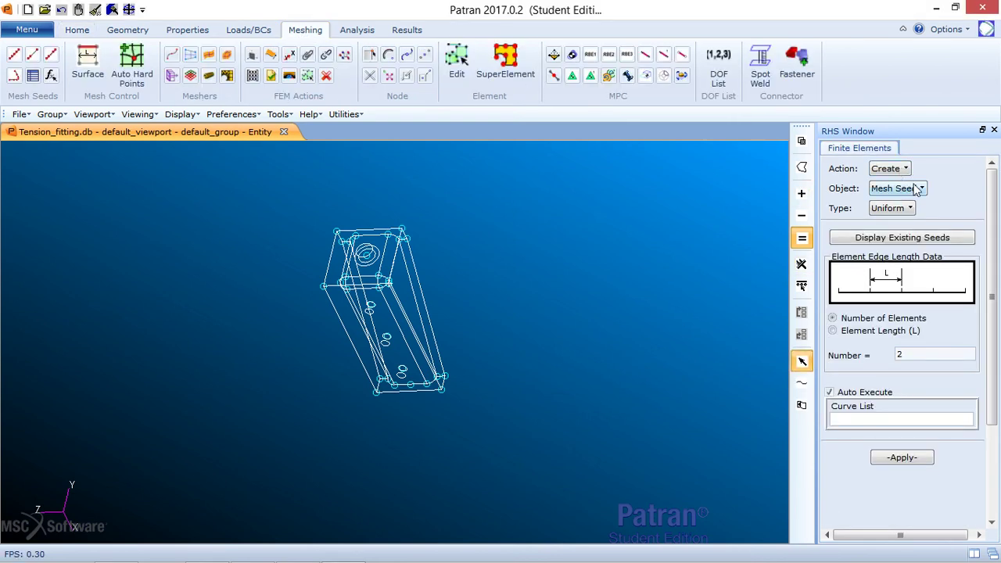
left_click(919, 188)
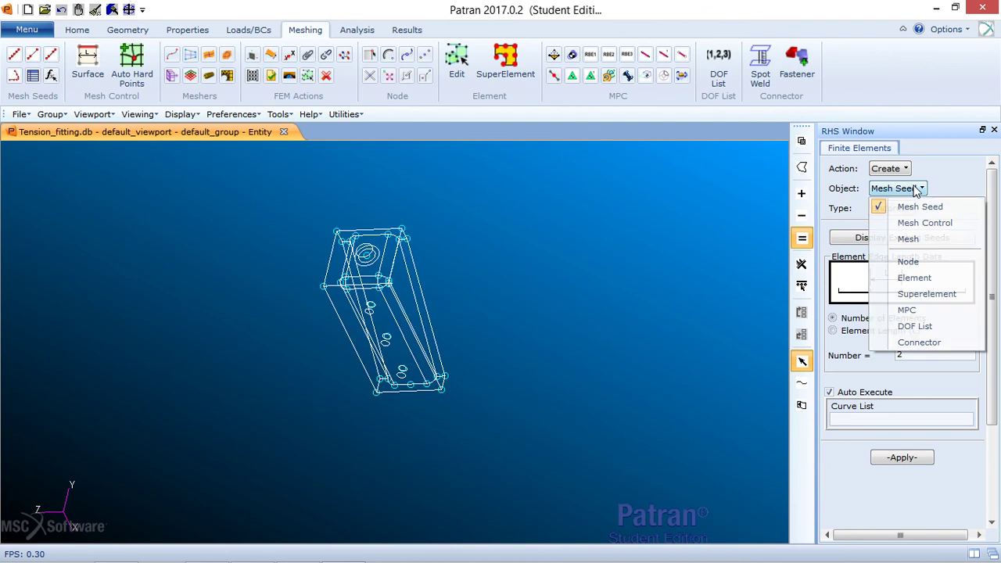
left_click(914, 237)
left_click(909, 209)
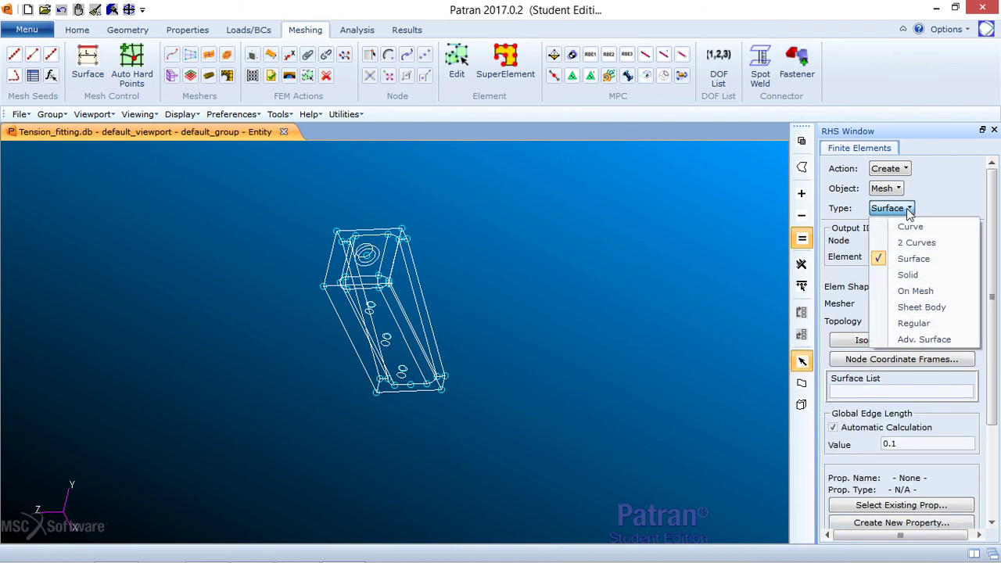
left_click(909, 276)
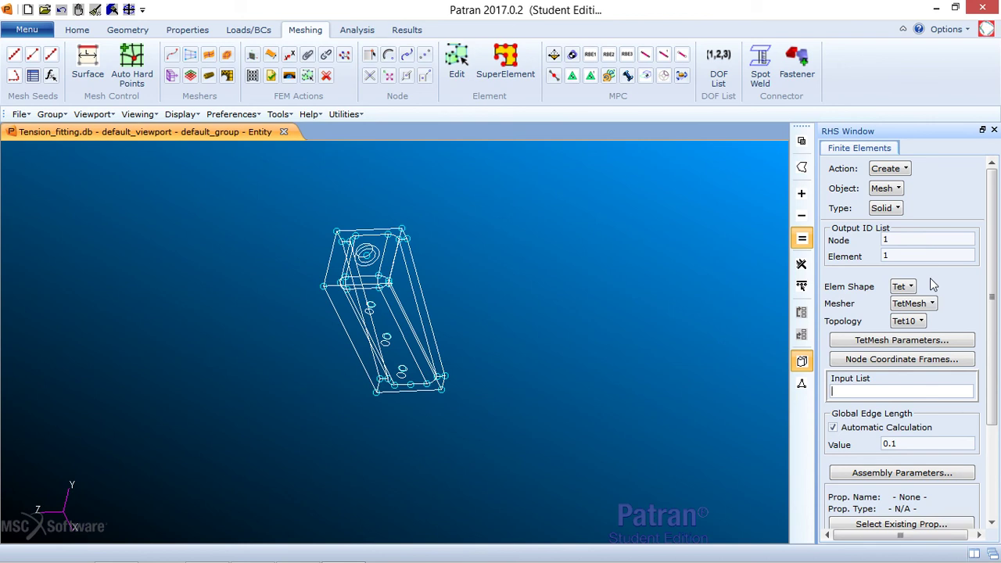
left_click(914, 323)
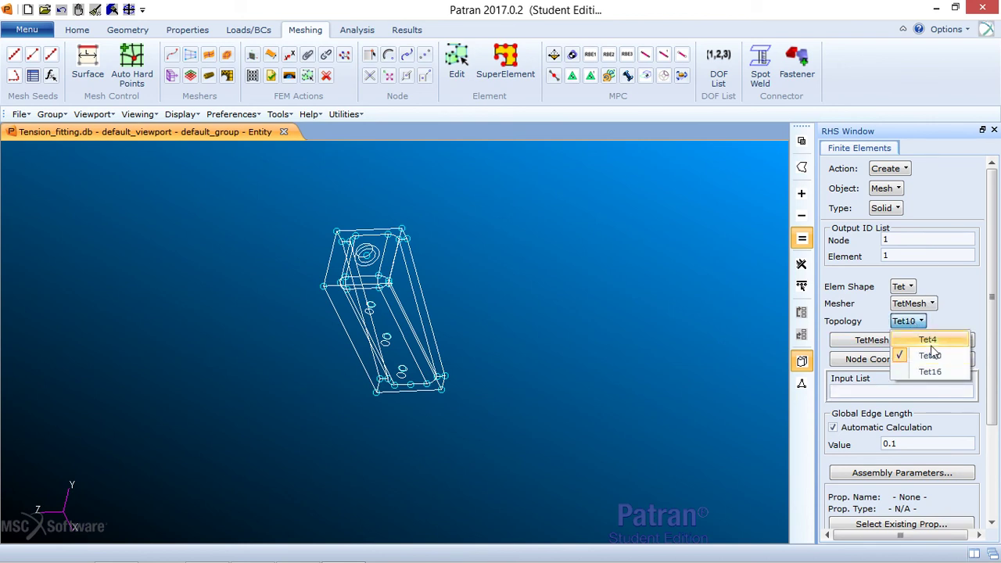
left_click(928, 341)
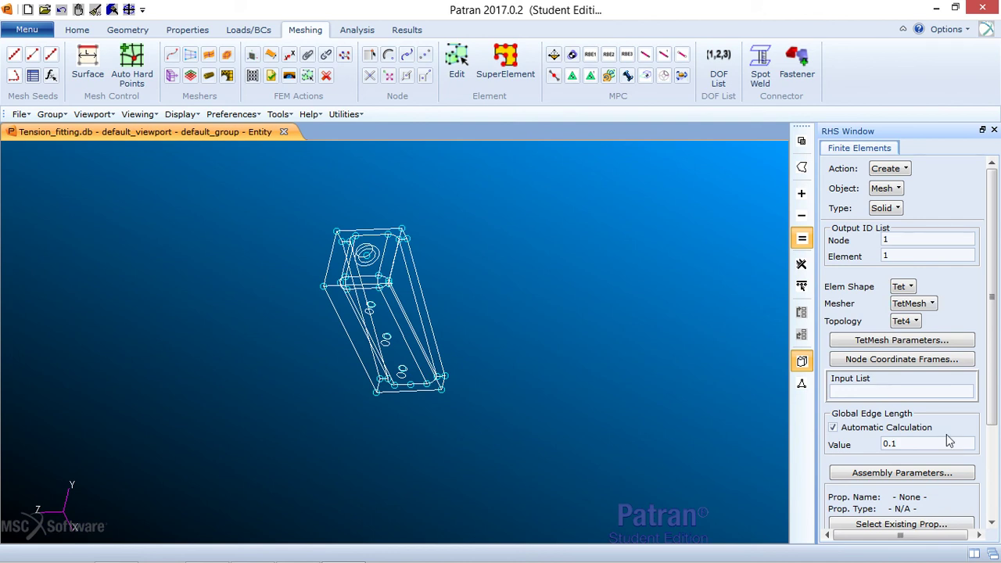
Mesh the fitting (Solid 1) with automatic edge length calculation off and a global edge length of 0.25
scroll(952, 398, "down", 3)
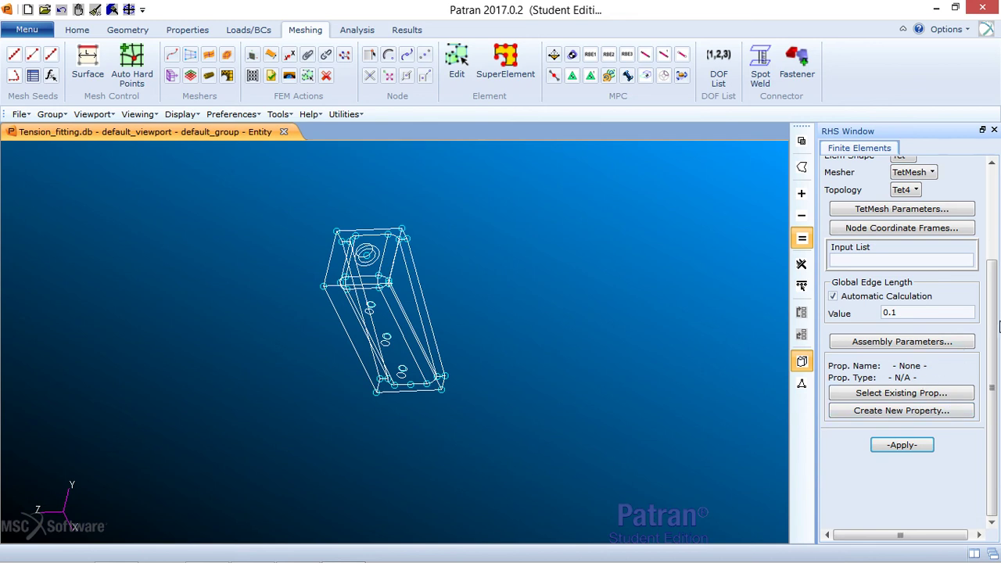
scroll(994, 329, "up", 2)
scroll(1000, 233, "up", 2)
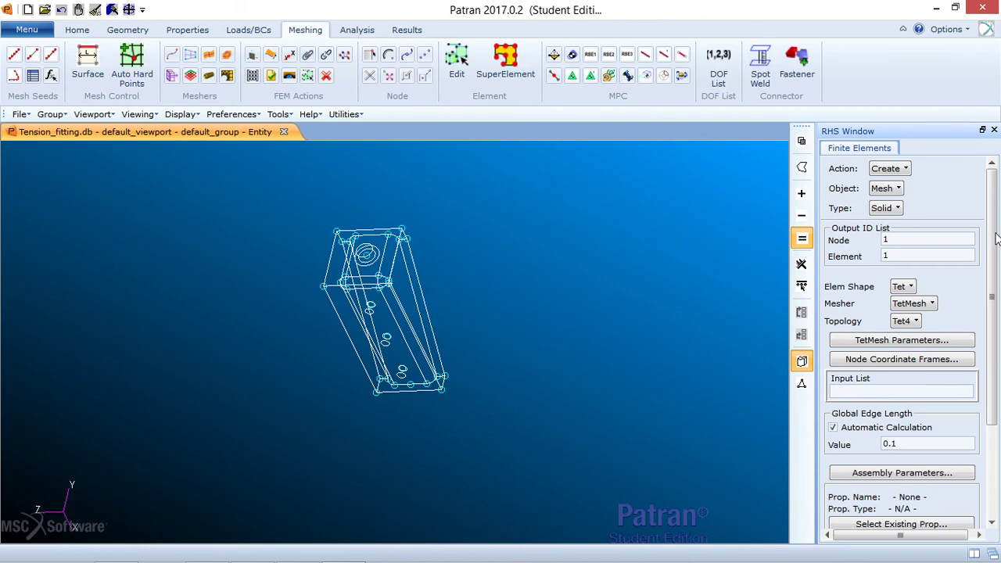
left_click(866, 392)
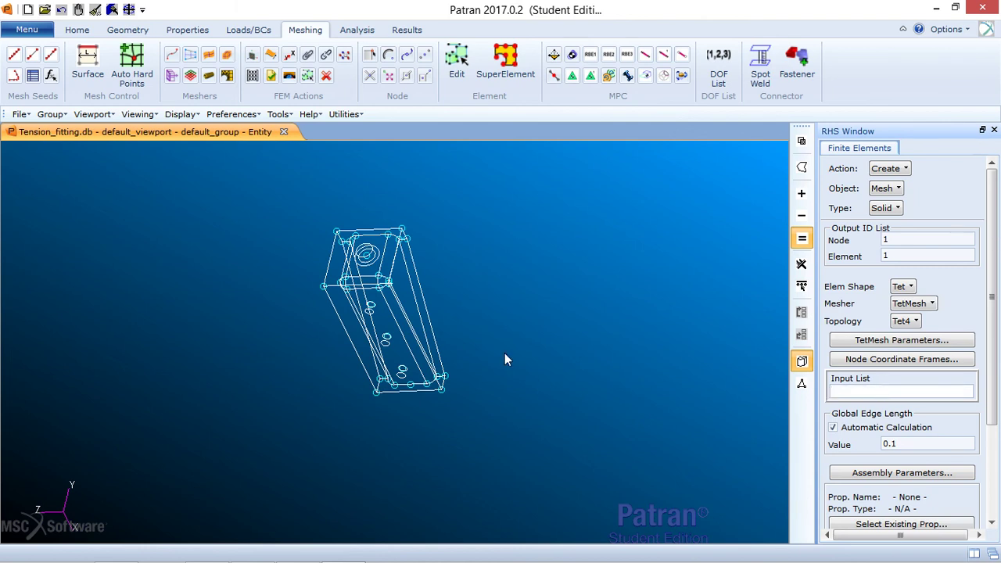
left_click(411, 305)
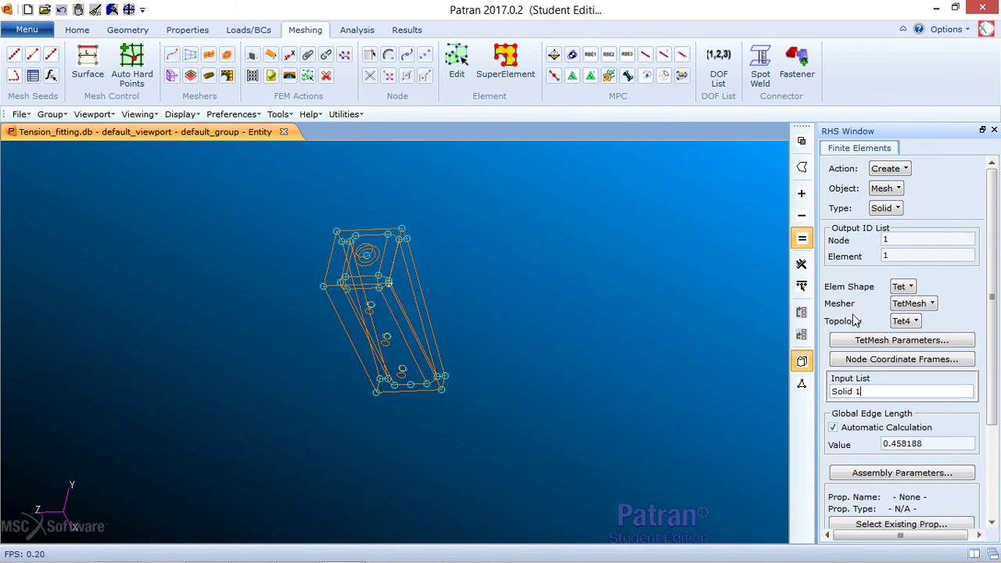
left_click(852, 429)
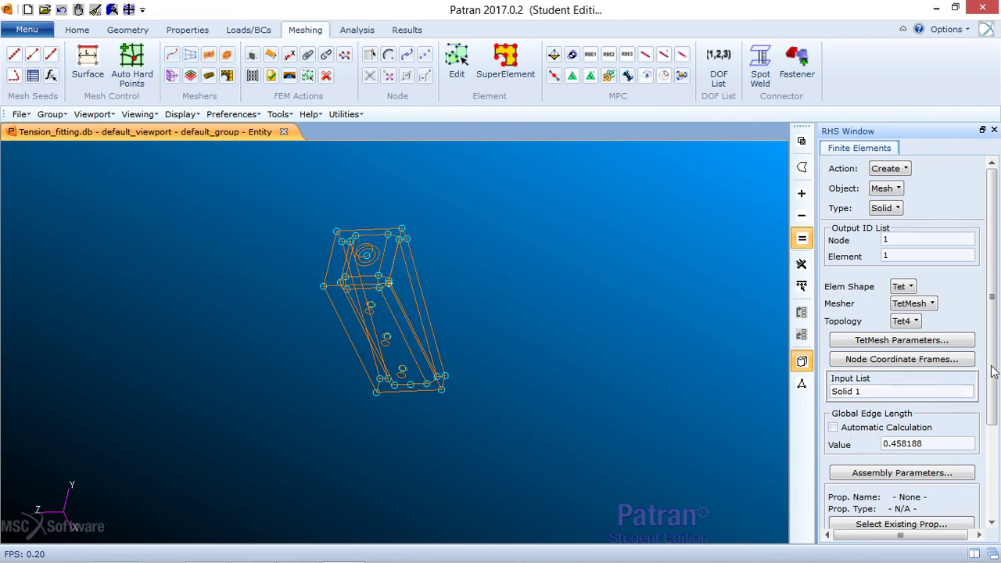
scroll(976, 403, "down", 3)
scroll(976, 403, "down", 2)
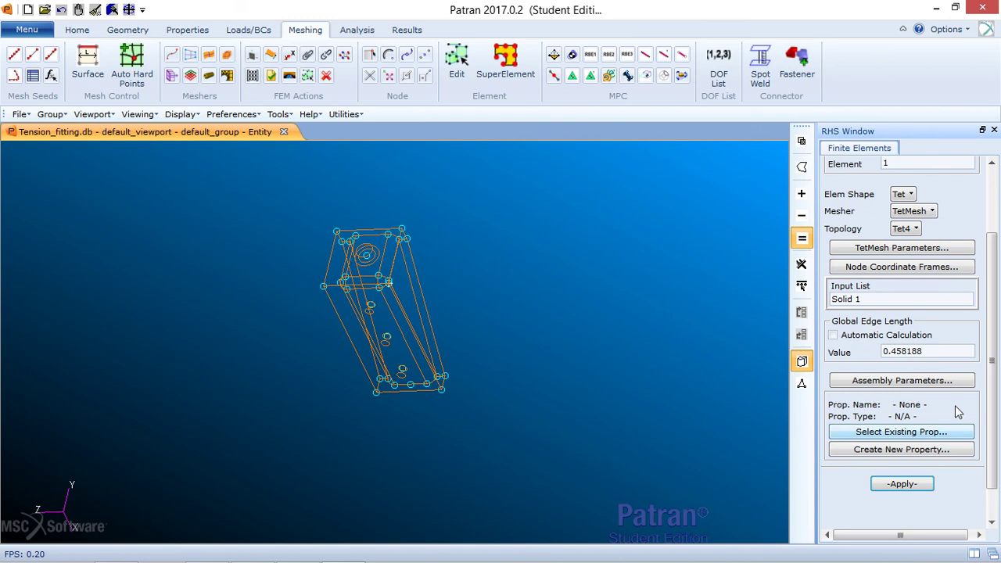
left_click_drag(929, 350, 851, 357)
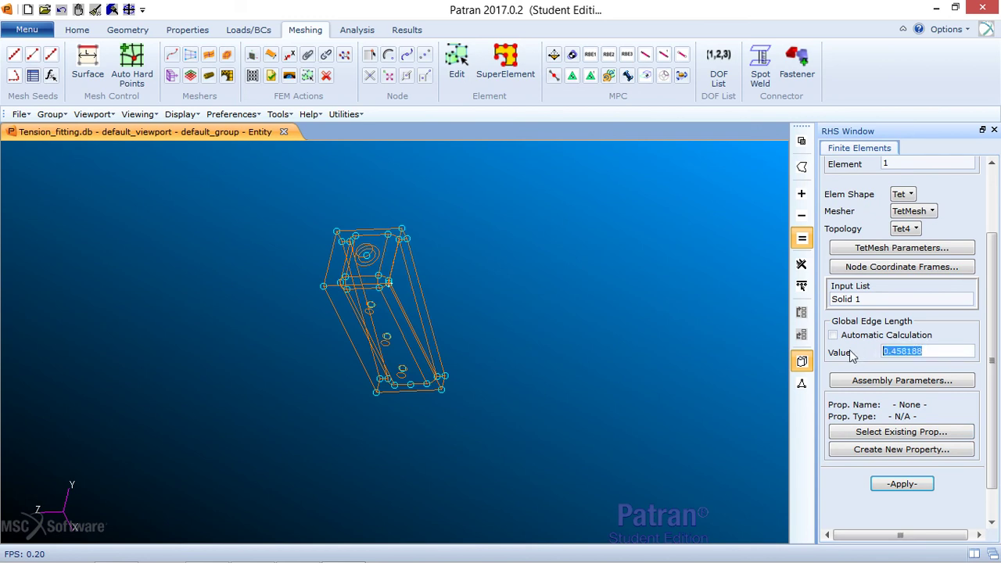
type("0.25")
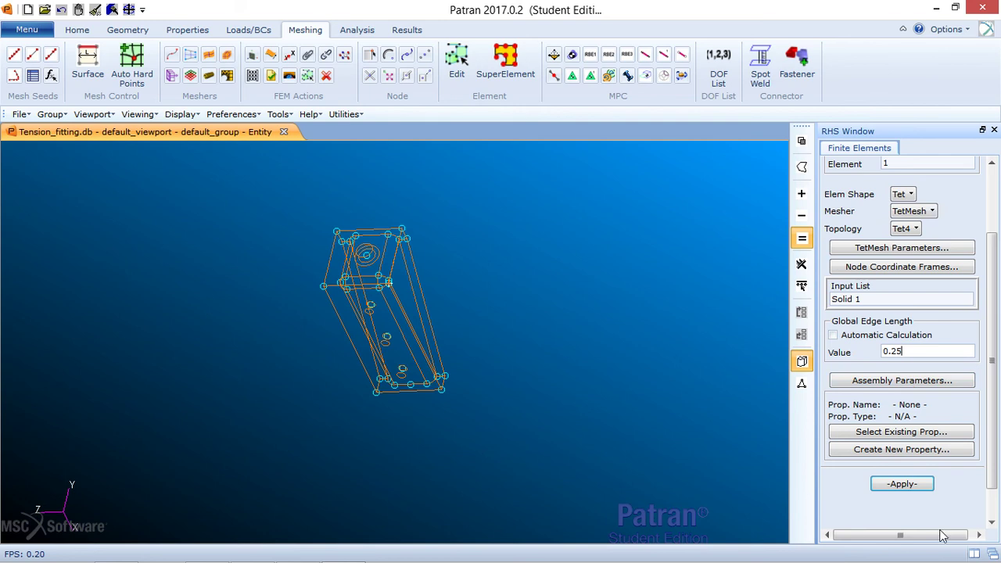
left_click(914, 485)
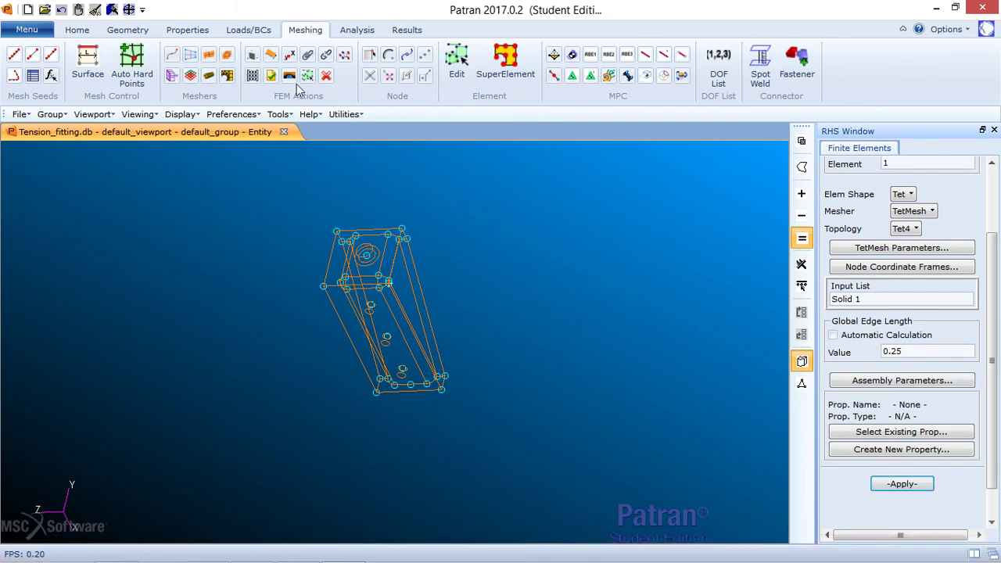
Show the meshed fitting in smooth shaded display and orient it so the end-wall hole and inner faces are visible
left_click(78, 30)
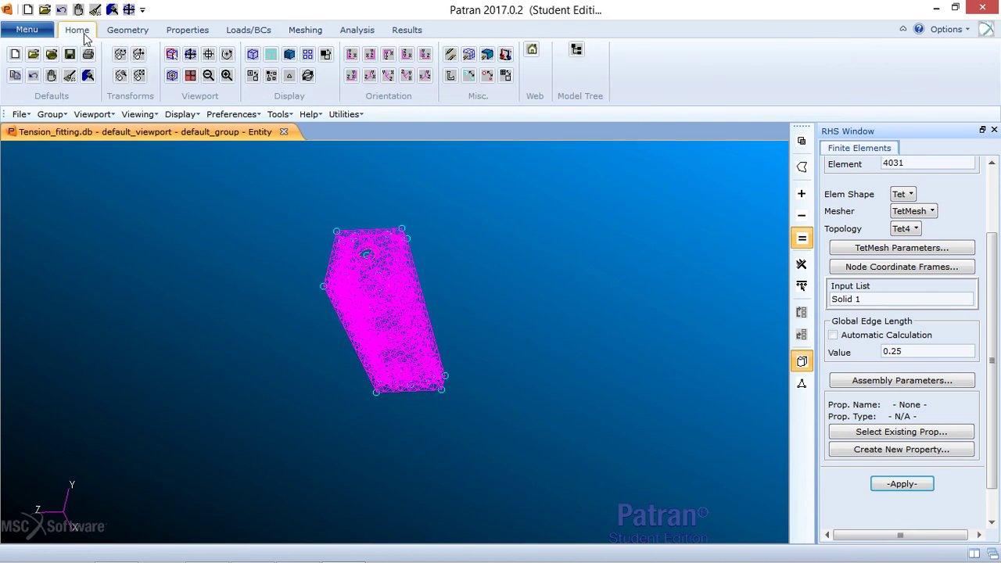
left_click(288, 58)
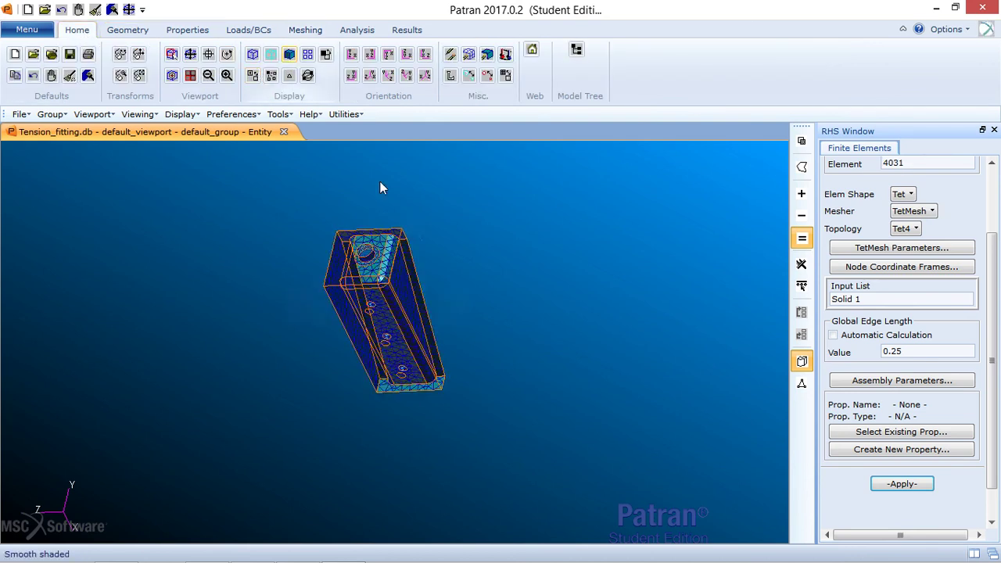
mouse_move(500, 342)
middle_mouse_down()
mouse_move(475, 319)
mouse_move(358, 329)
middle_mouse_up()
scroll(358, 323, "up", 5)
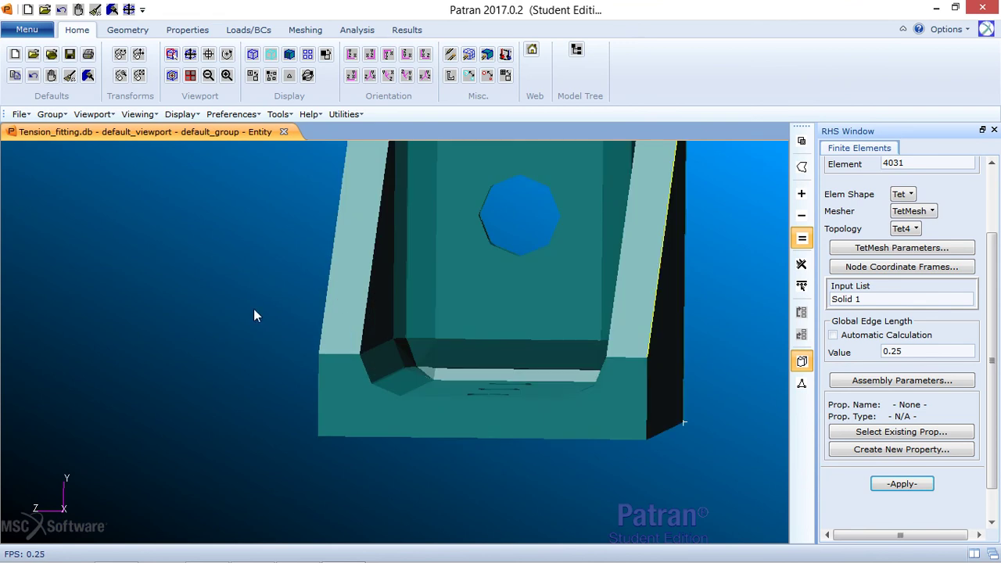
middle_click_drag(254, 310, 305, 329)
scroll(215, 371, "down", 4)
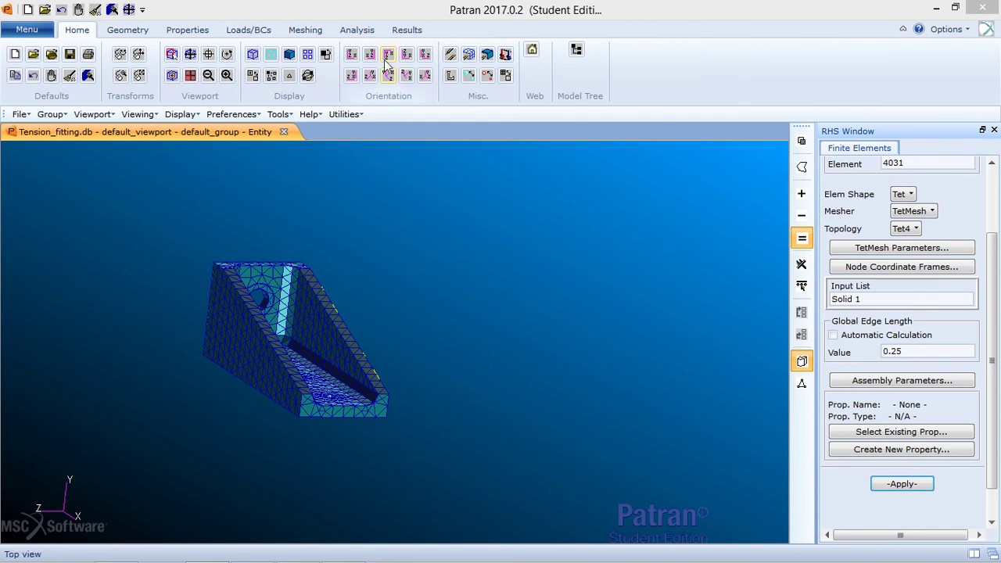
Set up a new element uniform Total Load set named force
left_click(248, 29)
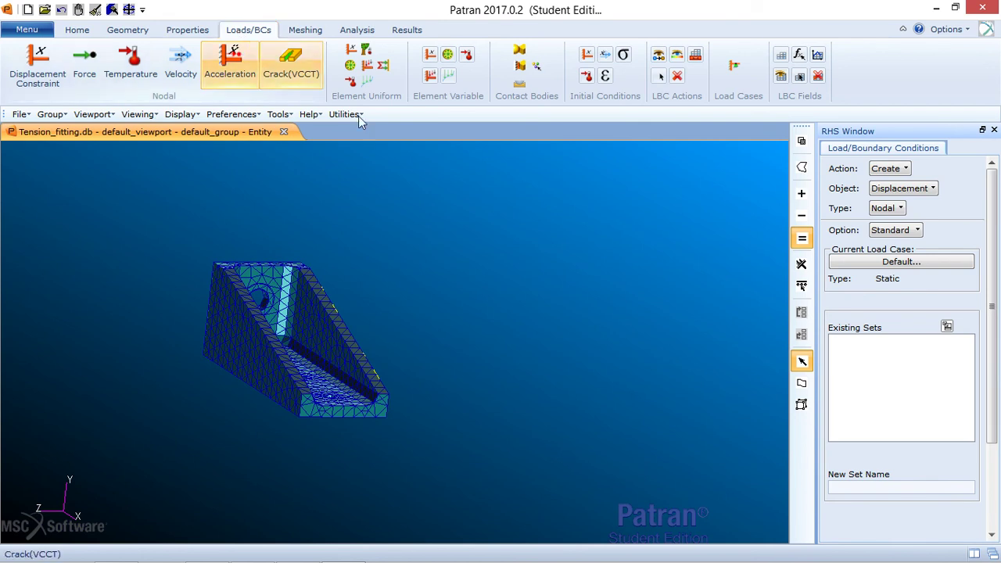
left_click(904, 188)
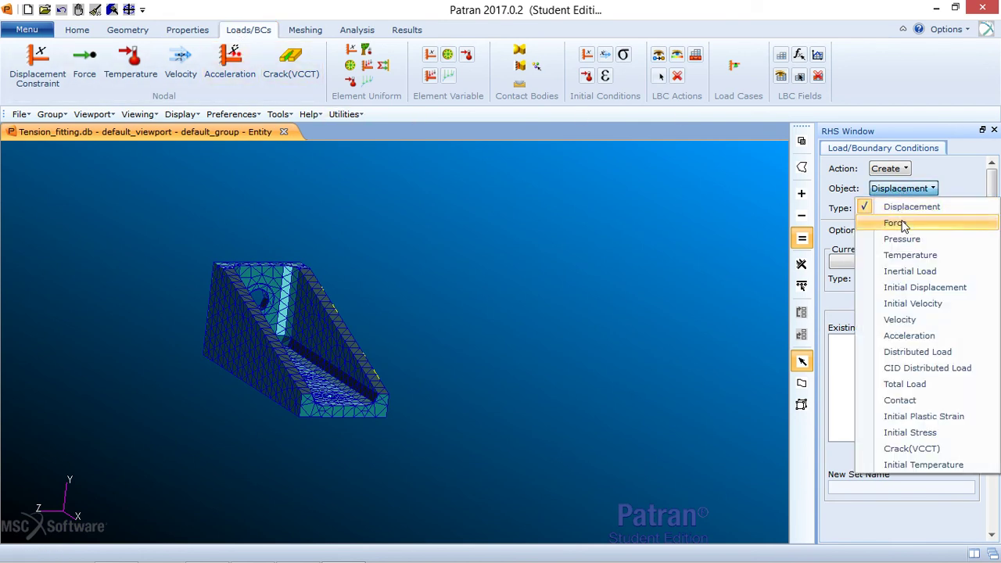
left_click(921, 386)
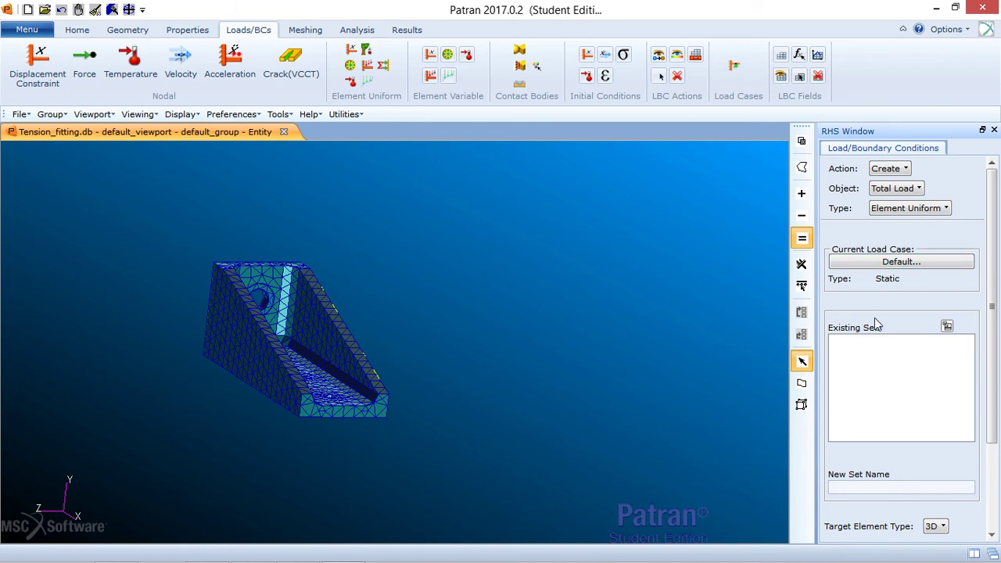
left_click_drag(992, 260, 990, 280)
left_click(878, 458)
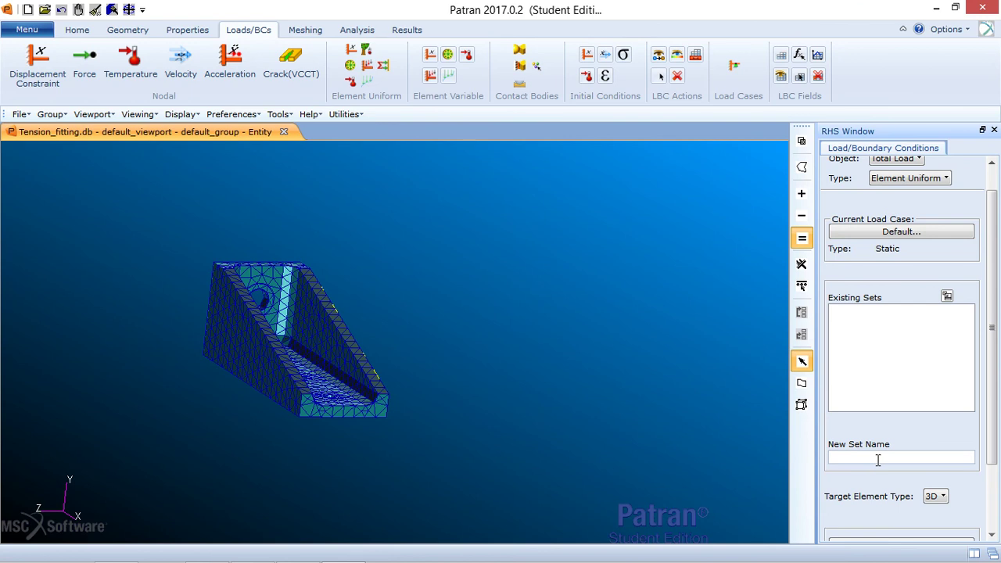
type("force")
Define the force set's load vector as <-5000 0 0>
left_click_drag(990, 313, 991, 378)
left_click(882, 459)
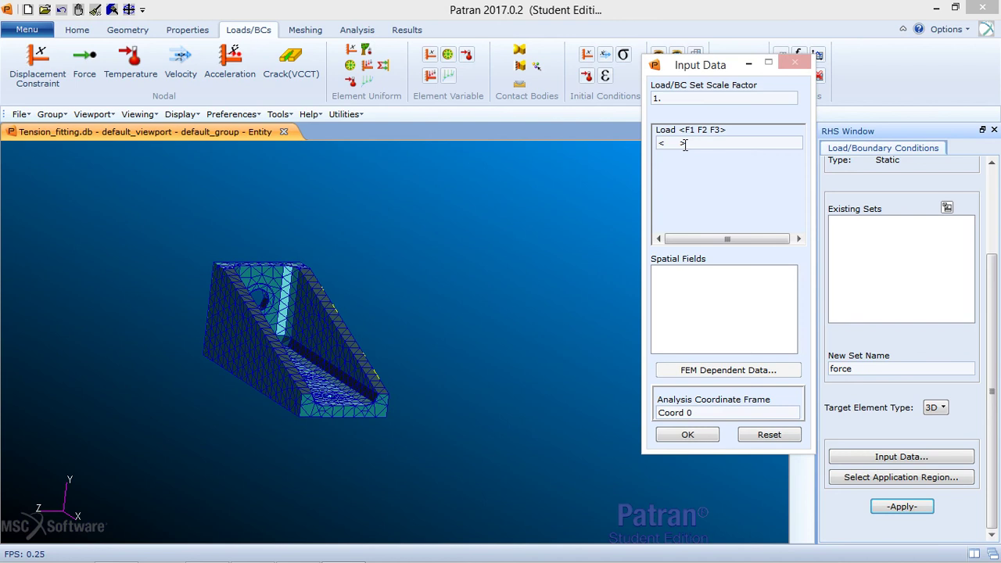
left_click(685, 144)
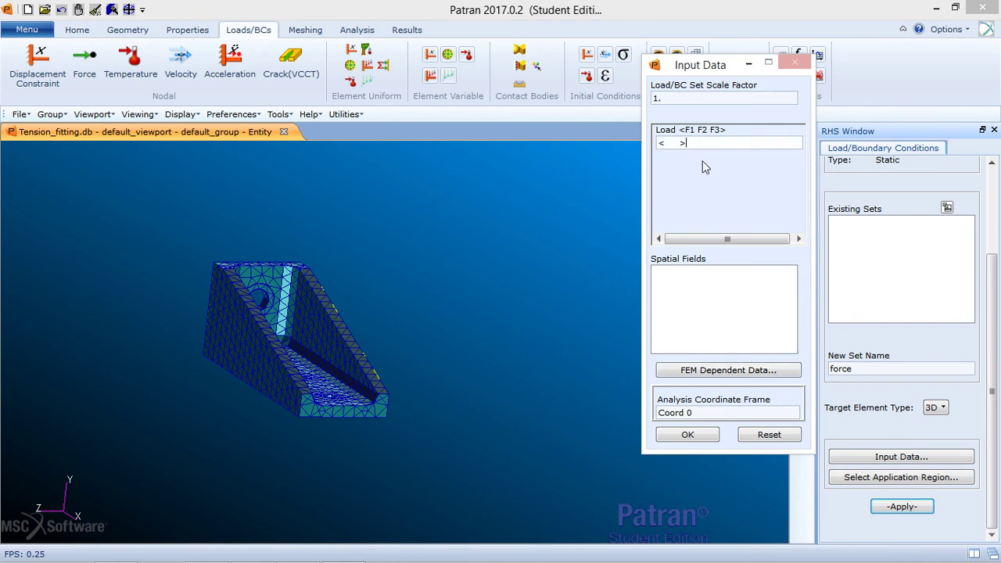
key("BackSpace")
key("BackSpace")
key("BackSpace")
key("BackSpace")
key("BackSpace")
type("=5000")
key("BackSpace")
type("-5000 0 0")
left_click(703, 440)
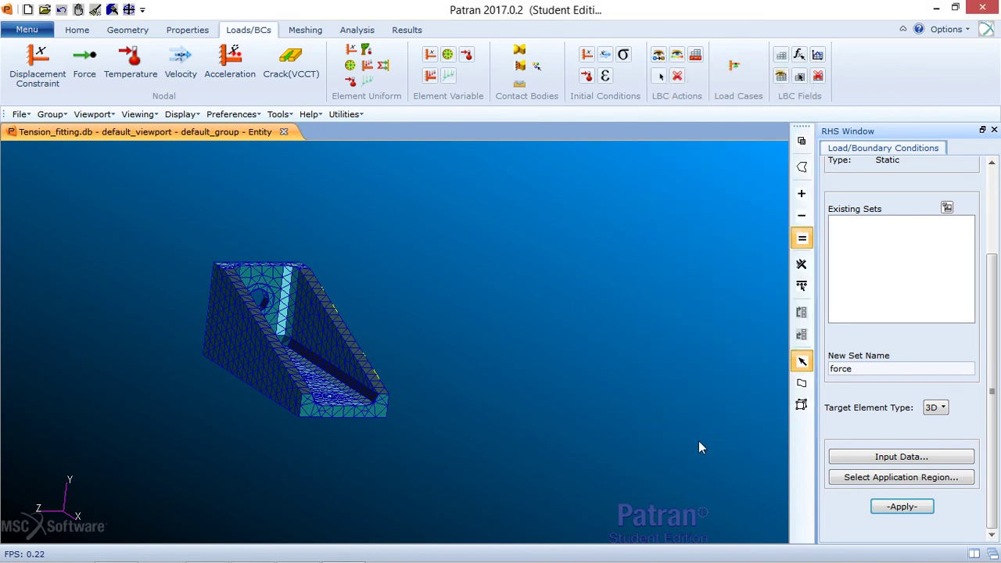
Assign the imprinted ring face around the end-wall hole (Solid 1.1) as the application region and create the force load
left_click(866, 479)
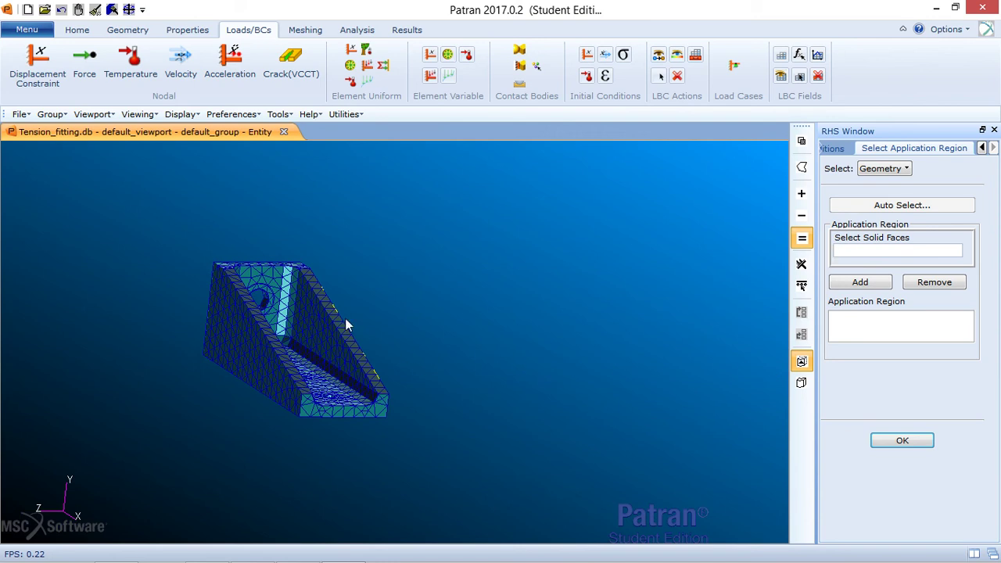
scroll(275, 293, "up", 5)
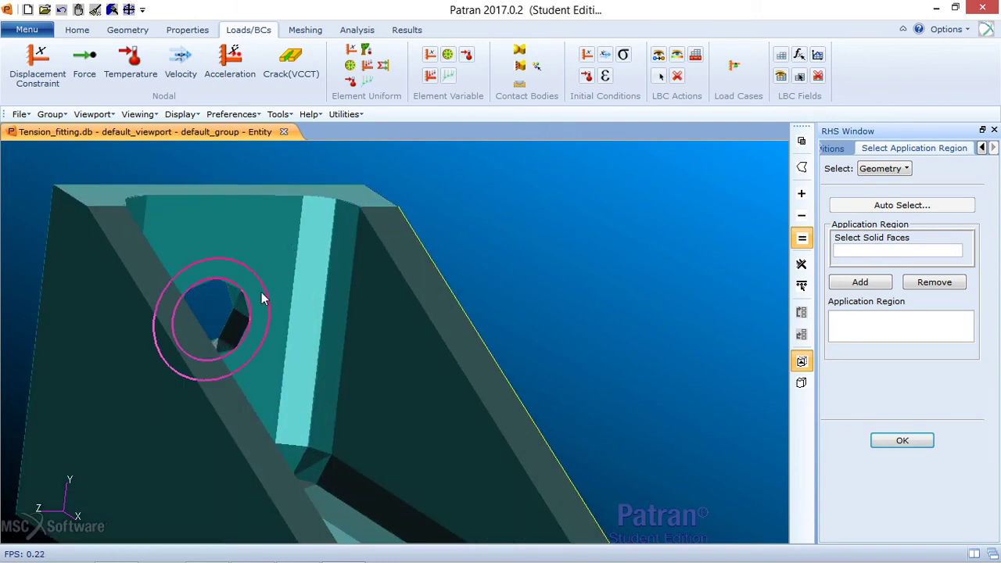
left_click(262, 292)
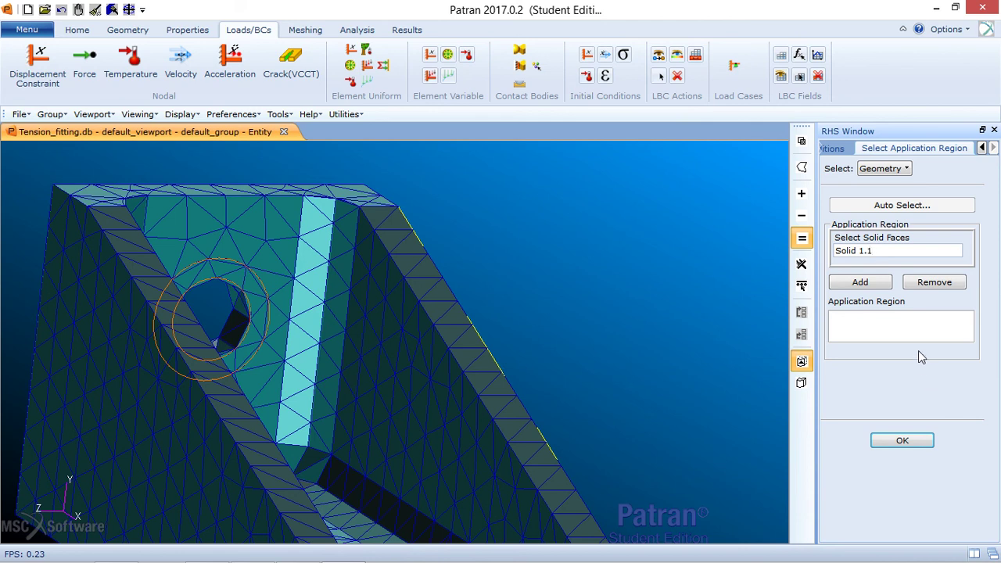
left_click(875, 283)
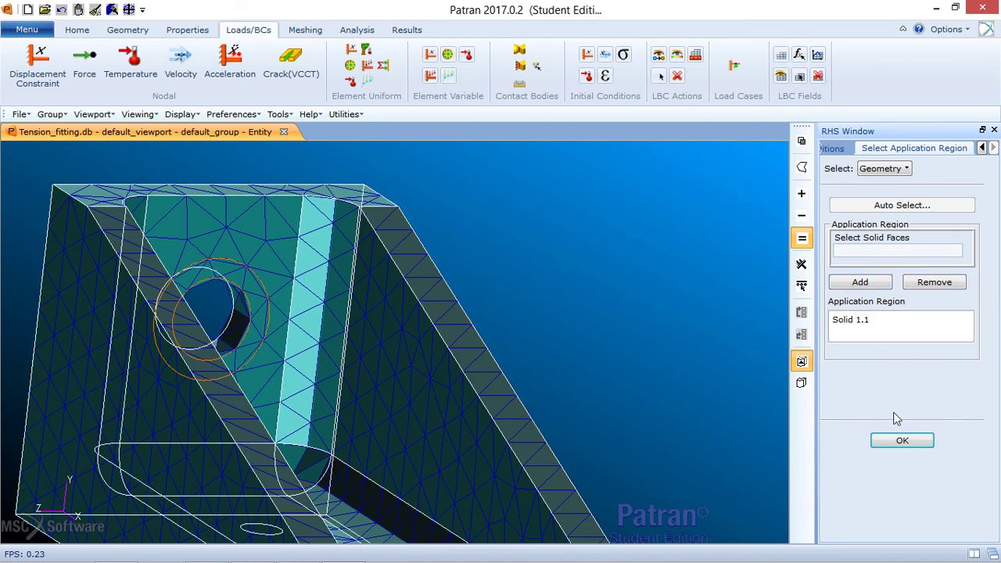
left_click(894, 440)
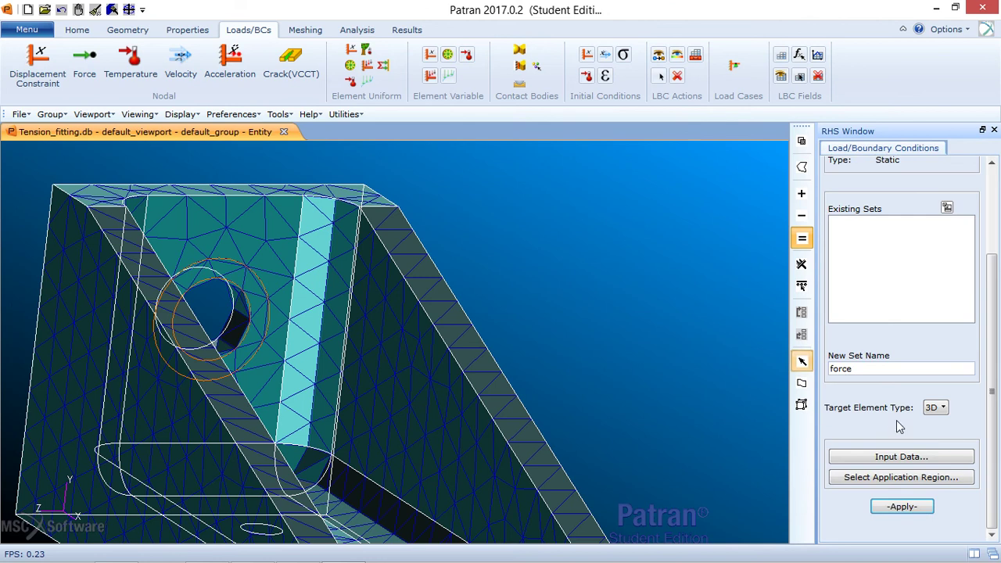
left_click(896, 509)
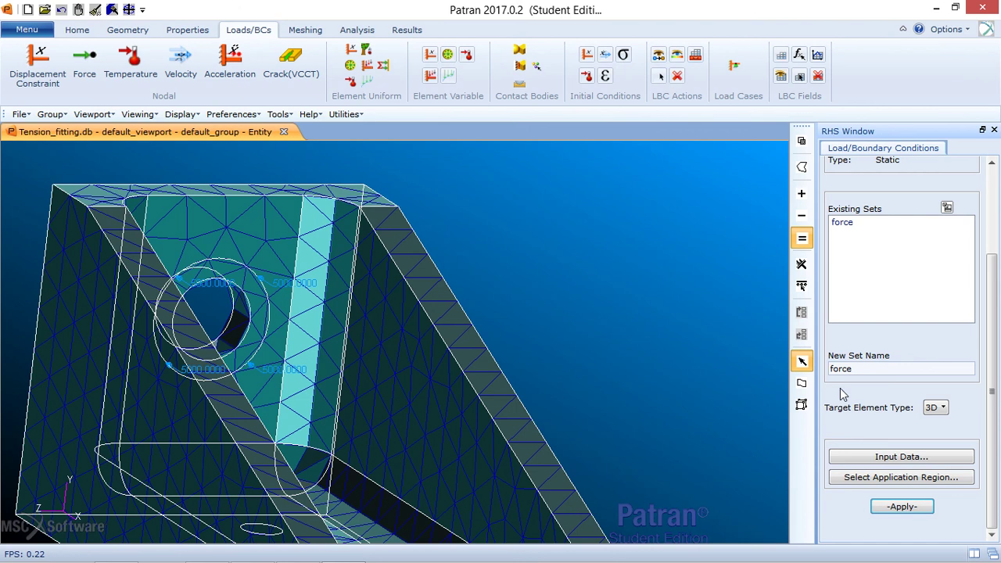
mouse_move(551, 8)
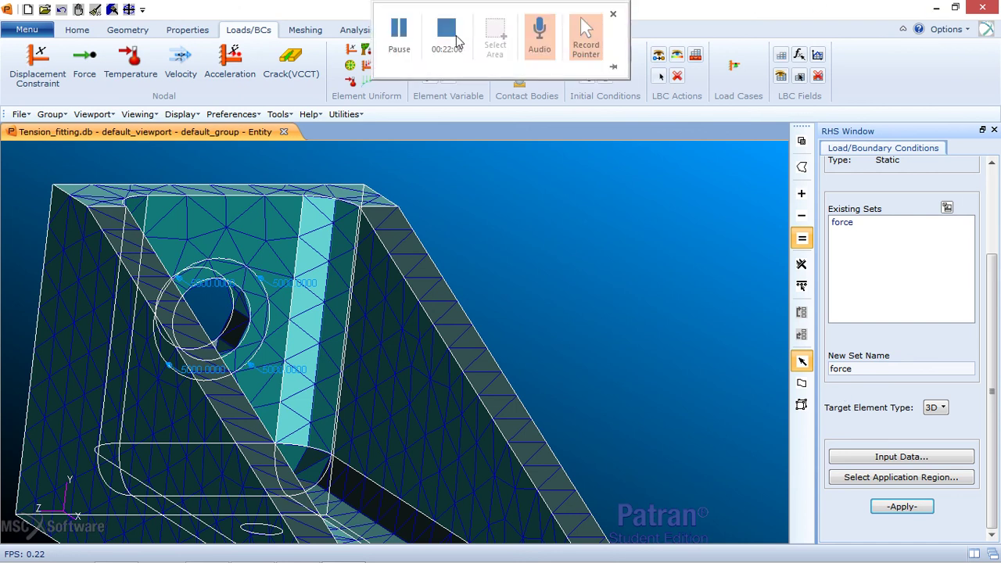
left_click(398, 35)
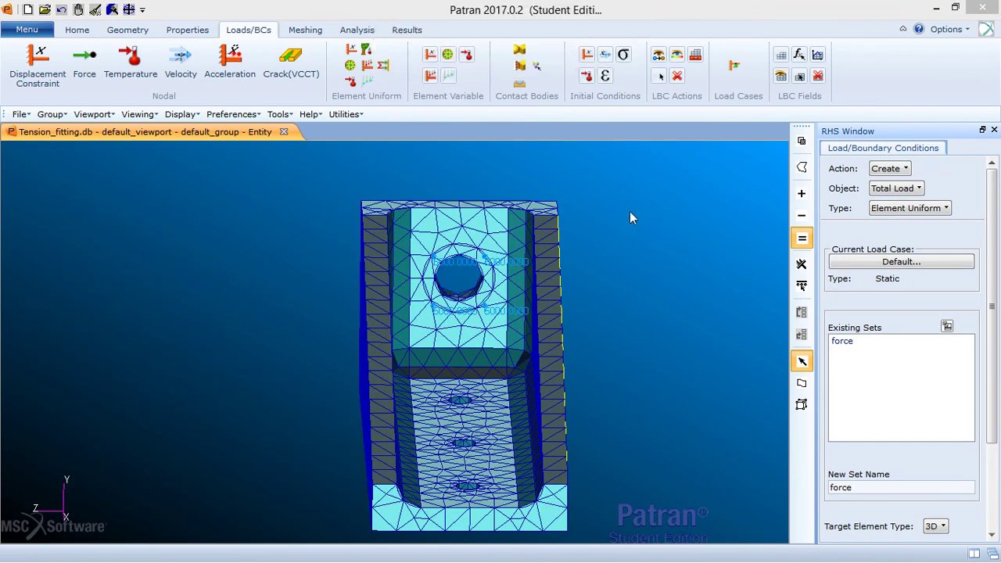
Set up a new nodal Displacement set named fixed
left_click(894, 189)
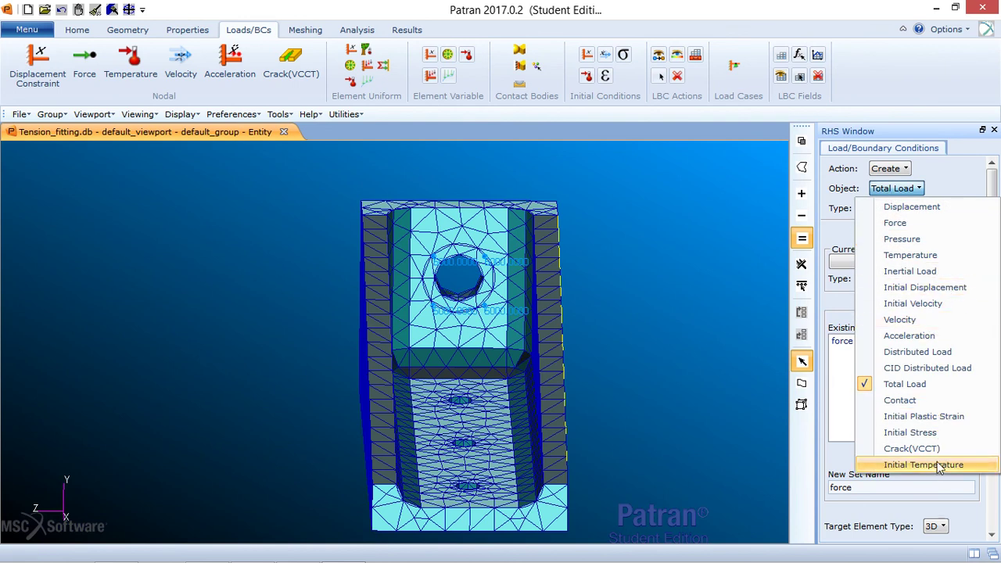
left_click(921, 208)
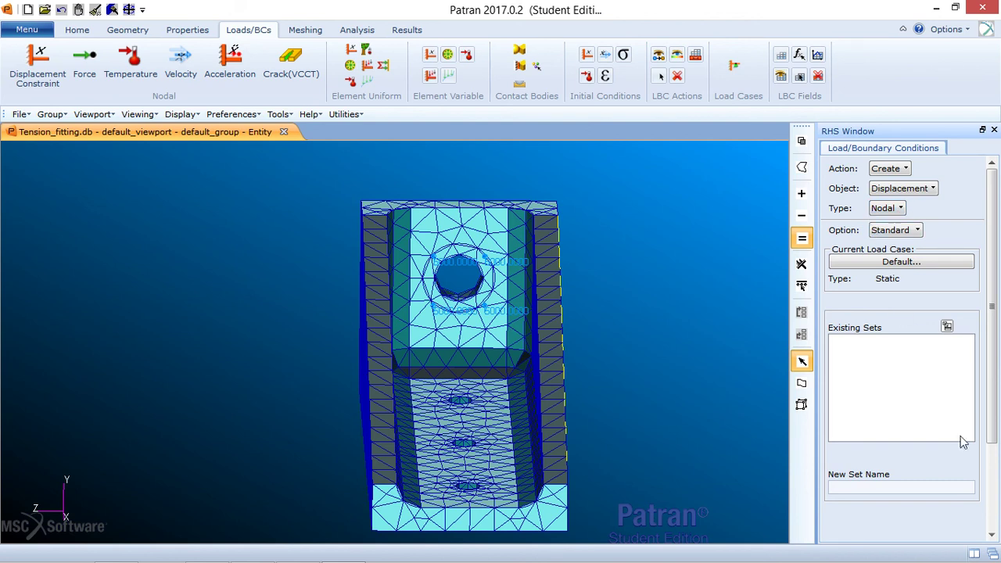
scroll(939, 329, "down", 3)
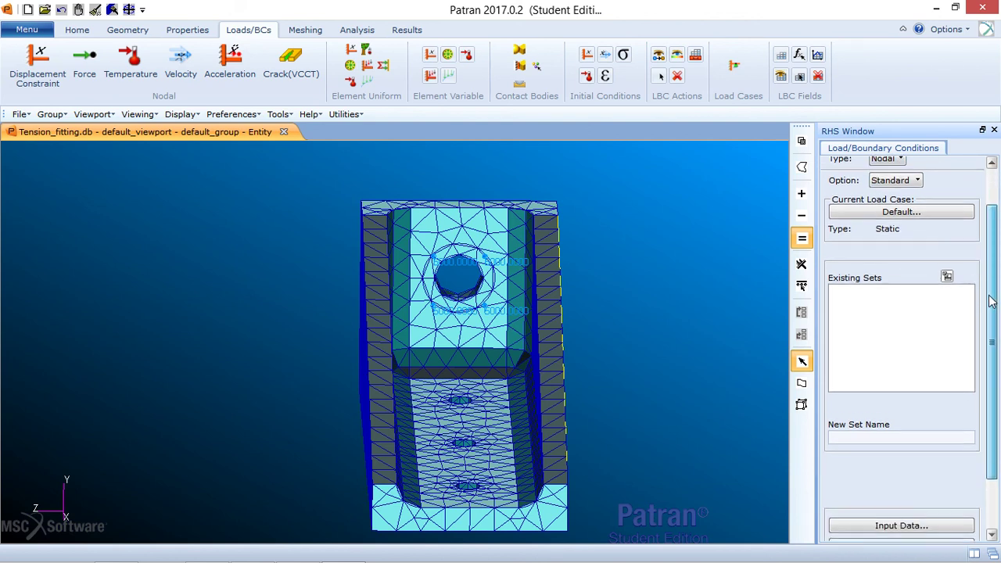
left_click(870, 430)
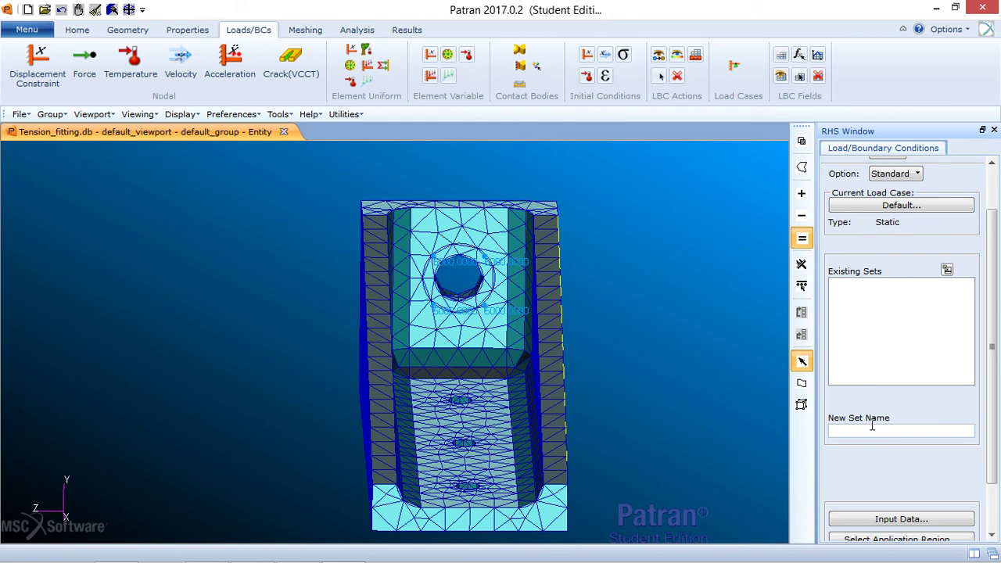
type("fixed")
Define the fixed set's translations as <0 0 0>
left_click(961, 526)
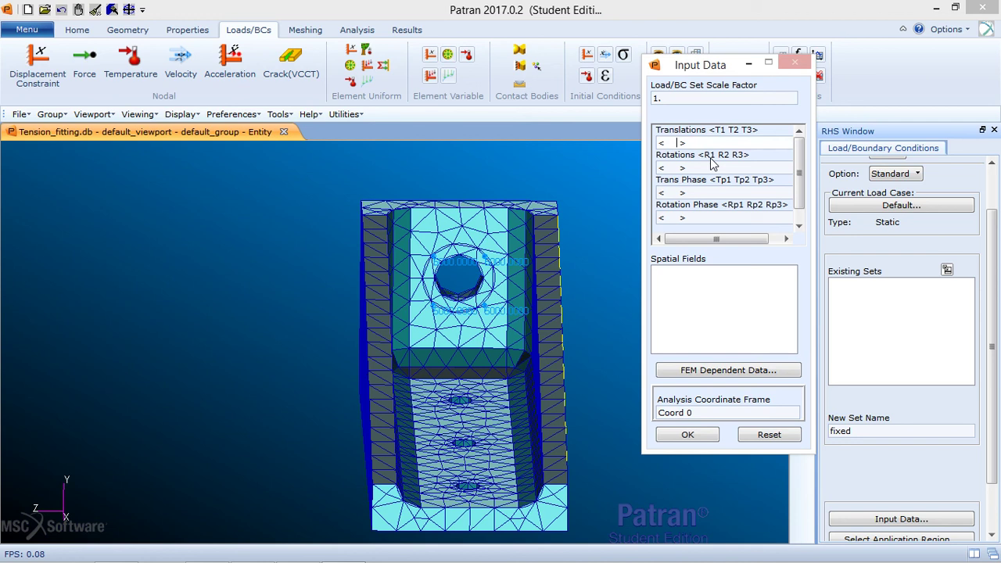
key("BackSpace")
key("BackSpace")
key("BackSpace")
key("BackSpace")
key("BackSpace")
type("0 0 0")
left_click(704, 435)
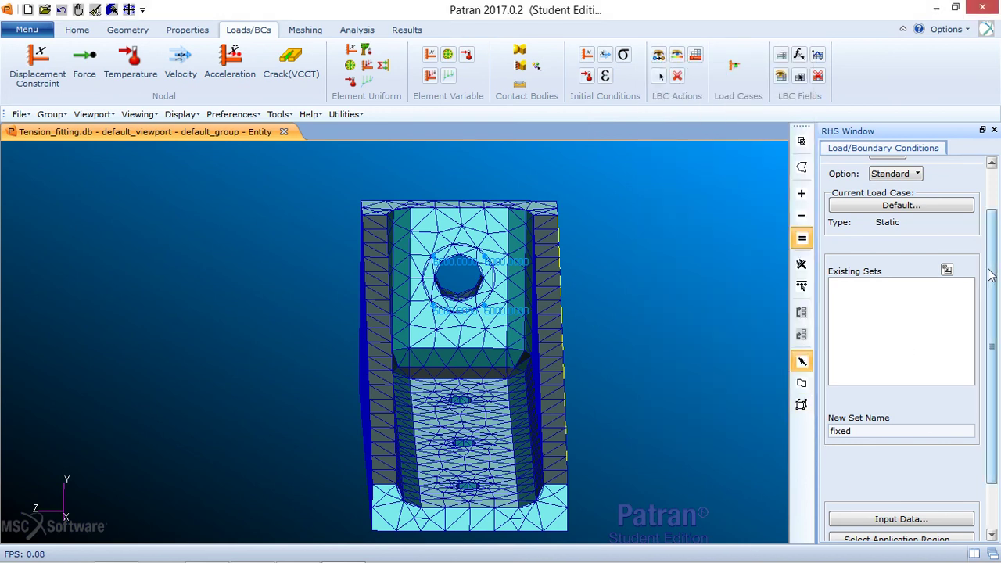
Open the application region selection for the fixed displacement set and examine the three base holes from both sides of the floor
left_click_drag(991, 272, 998, 329)
left_click(912, 475)
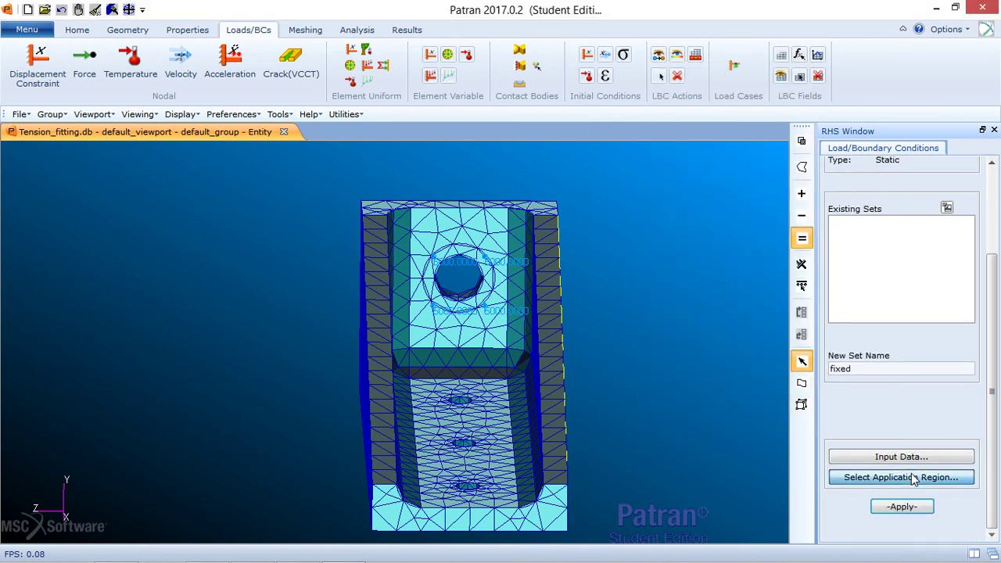
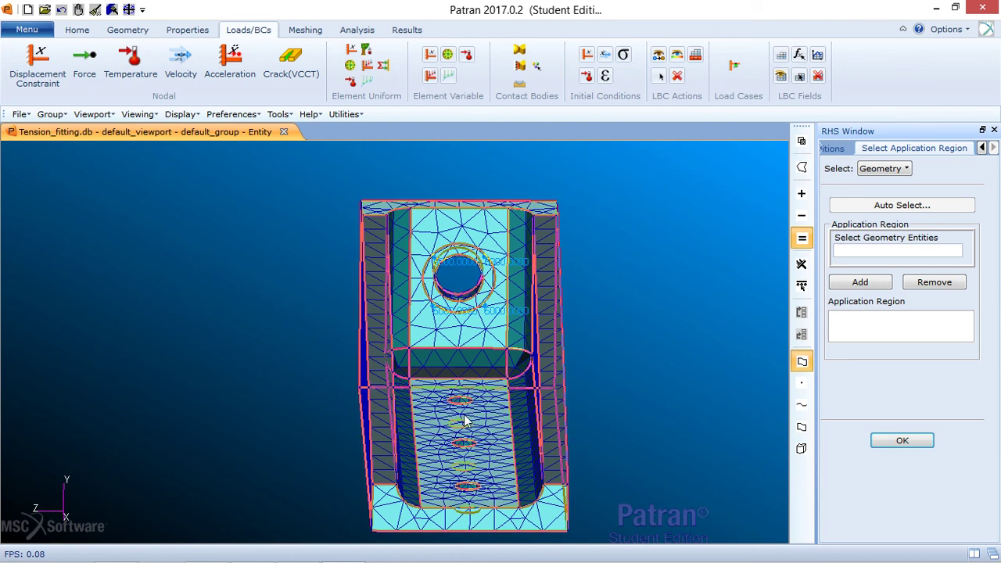
middle_click_drag(597, 379, 606, 399)
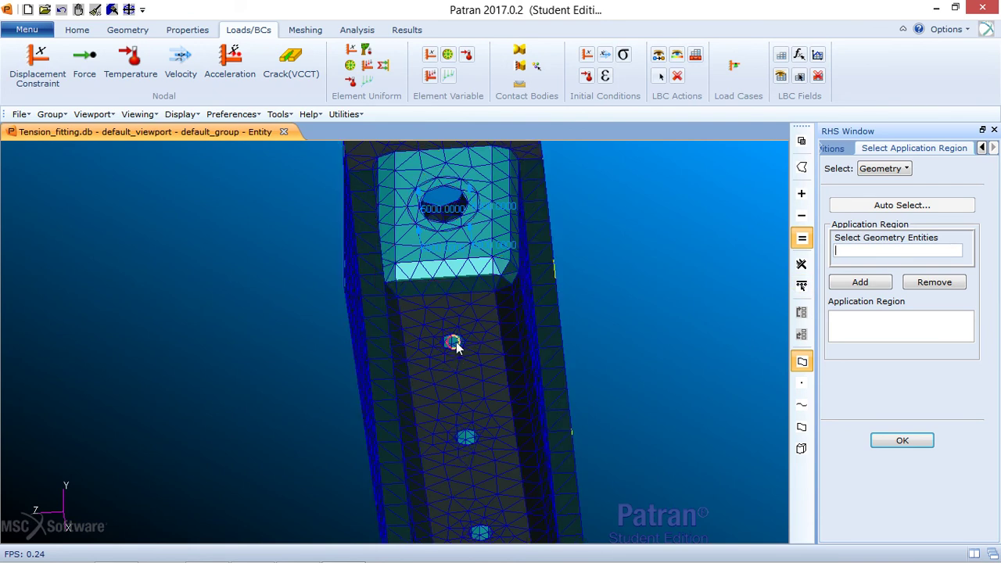
scroll(454, 344, "up", 5)
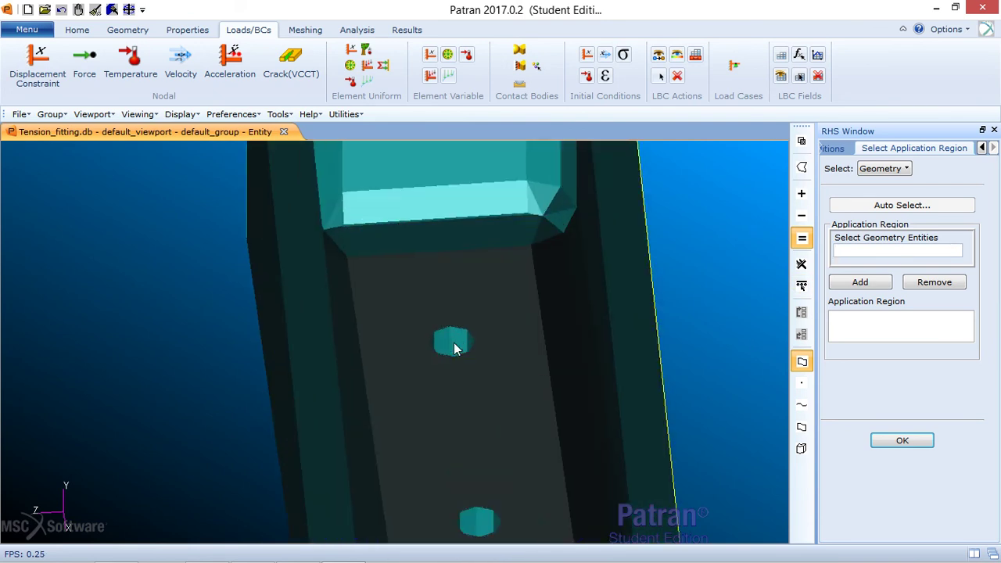
scroll(461, 327, "down", 5)
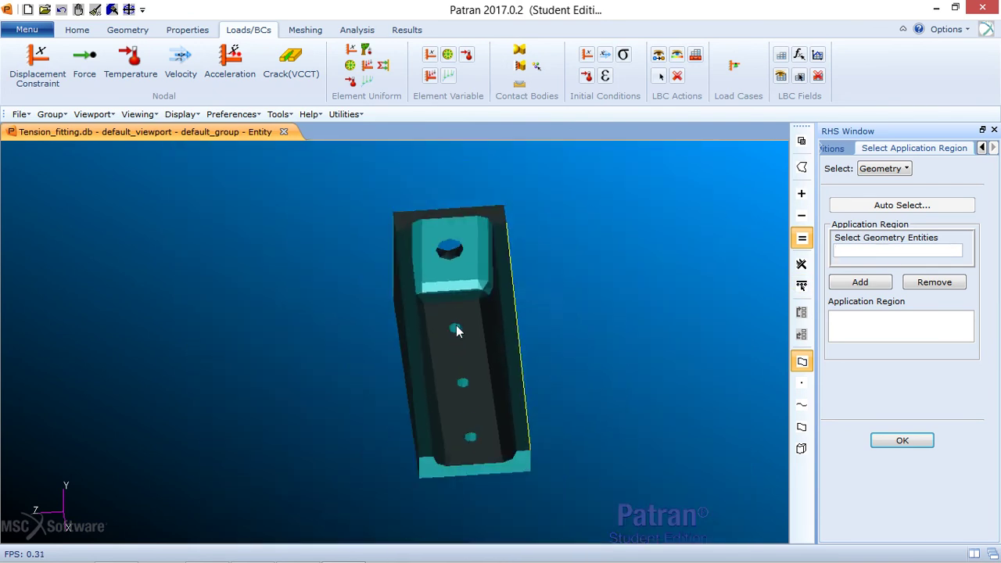
middle_click_drag(634, 432, 613, 417)
scroll(450, 400, "up", 3)
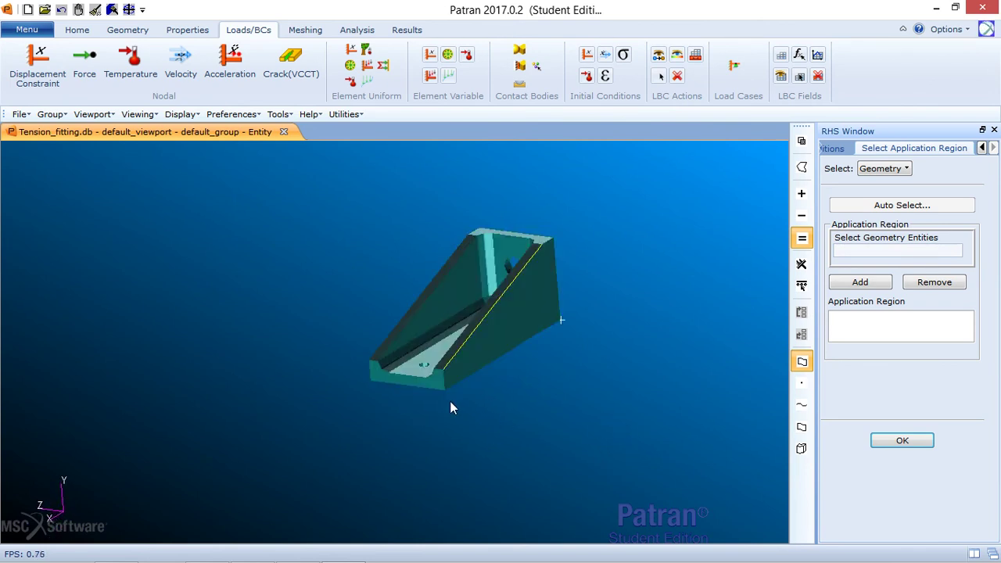
middle_click_drag(503, 409, 512, 361)
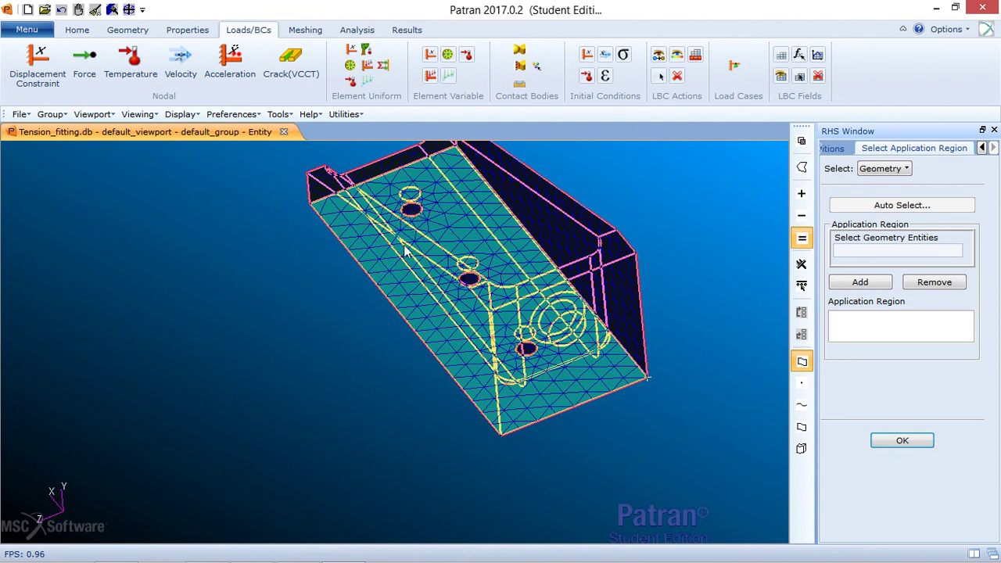
left_click(912, 252)
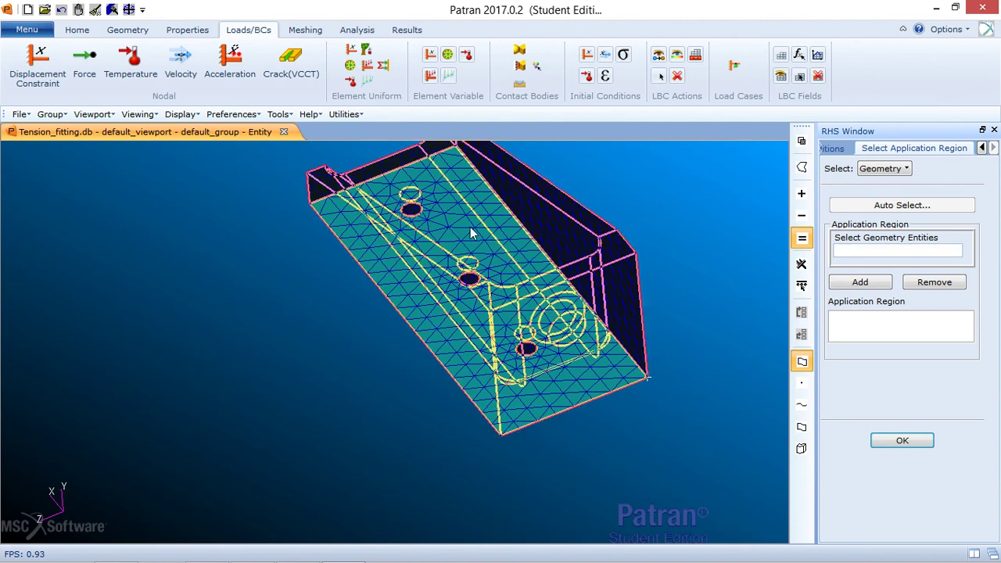
middle_click_drag(428, 328, 503, 424)
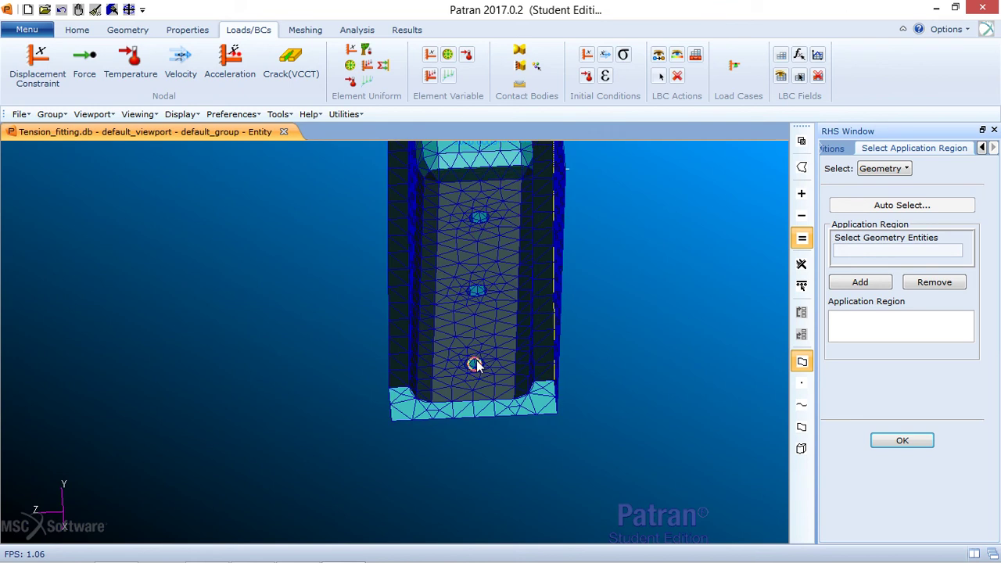
left_click(479, 293)
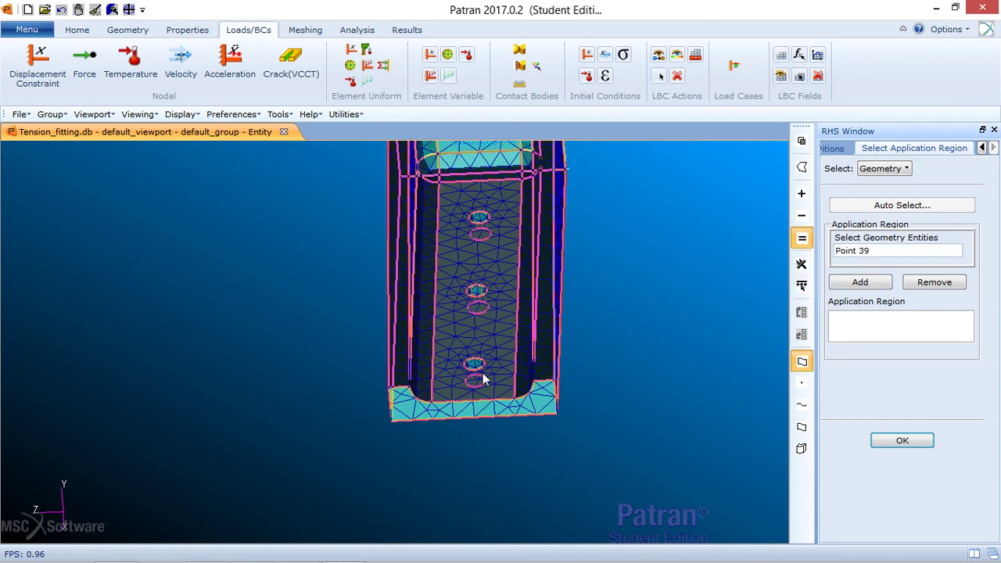
left_click(479, 219)
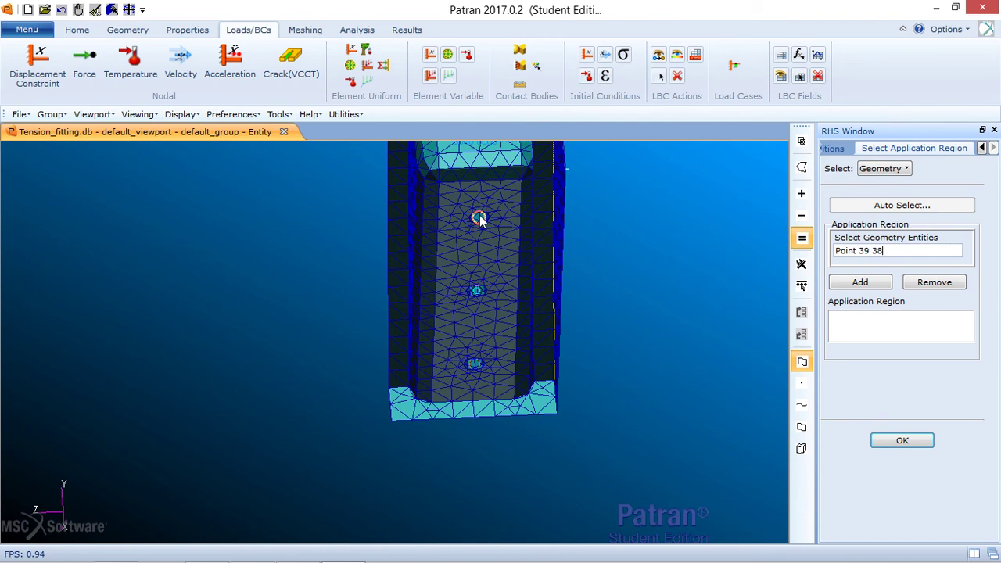
left_click(480, 219)
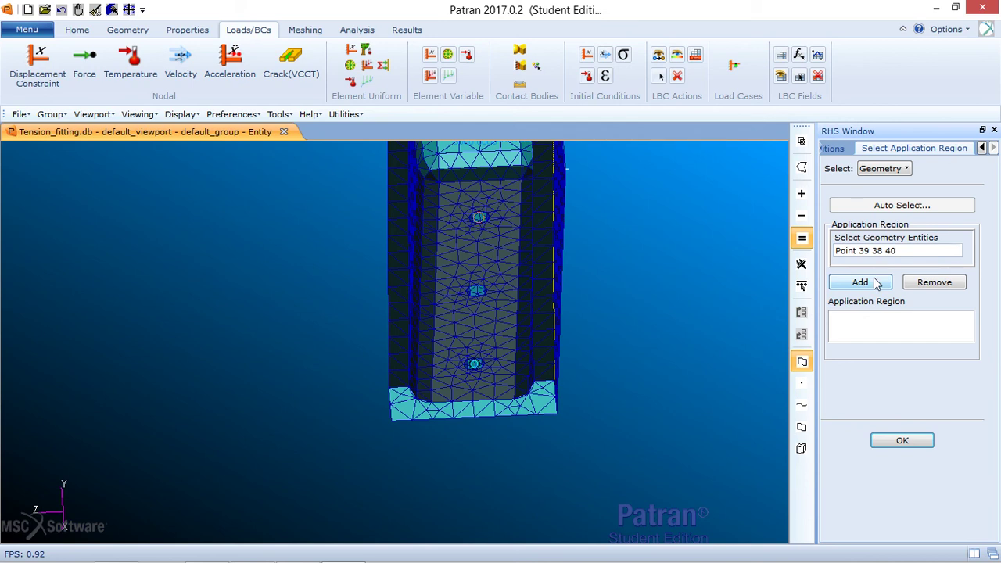
left_click(801, 364)
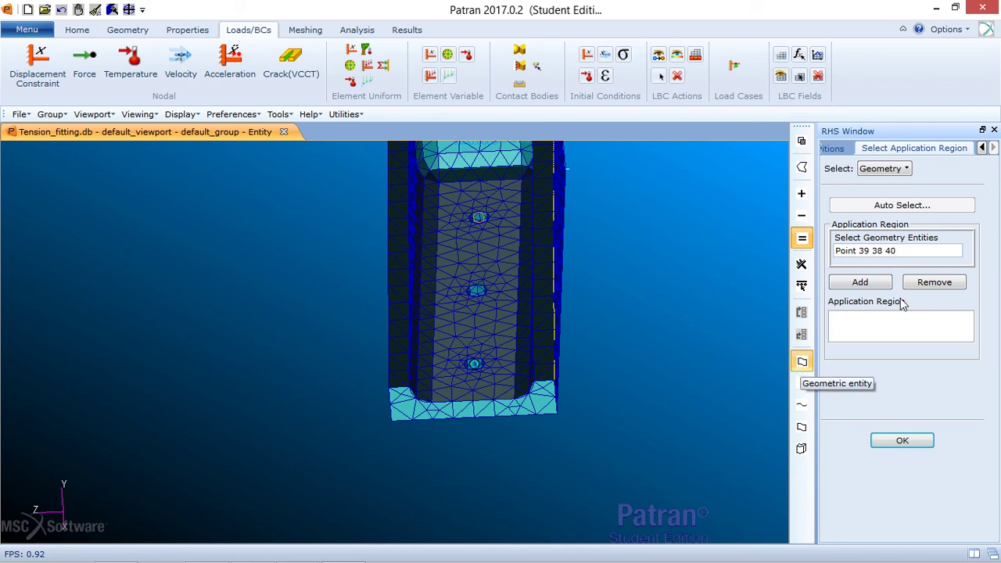
key("BackSpace")
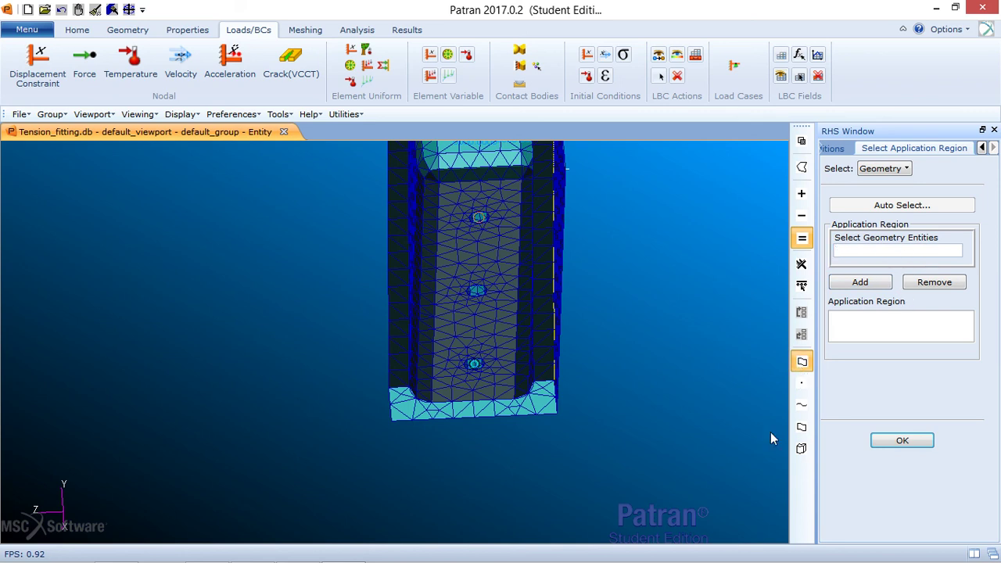
Restrict picking to surfaces or faces and select the inner faces of the three base holes (Solid 1.22, 1.24 and 1.23)
left_click(799, 427)
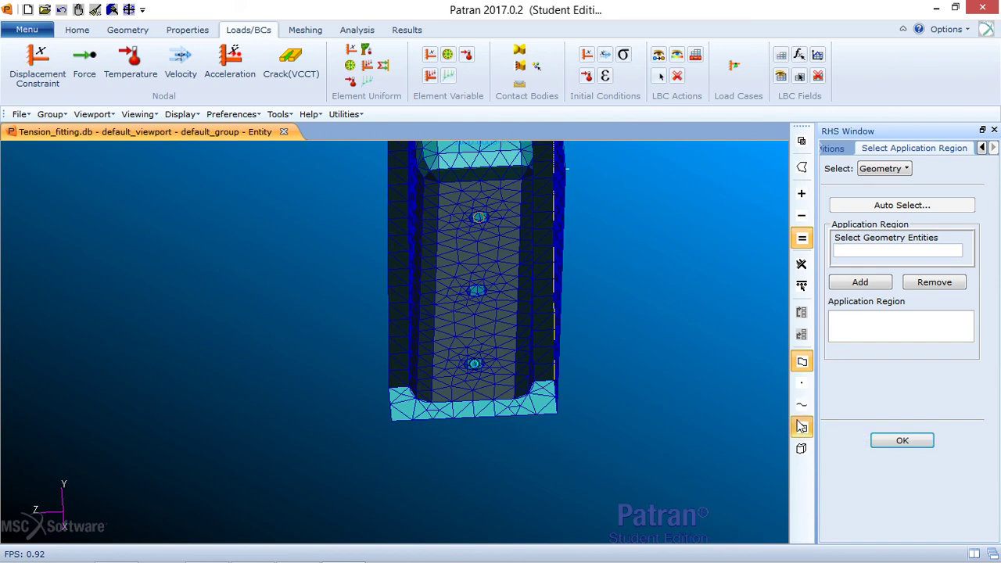
left_click(802, 404)
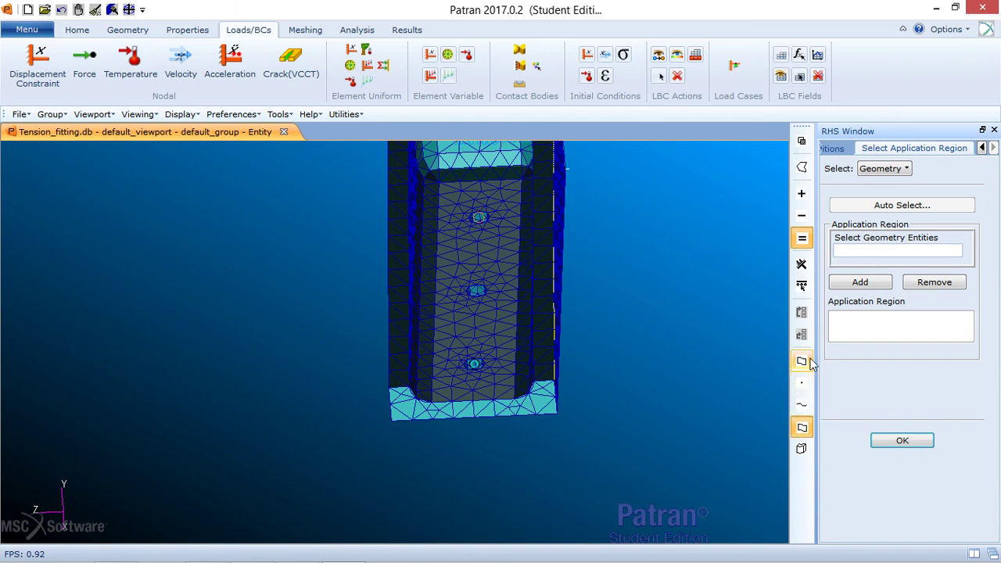
left_click(802, 361)
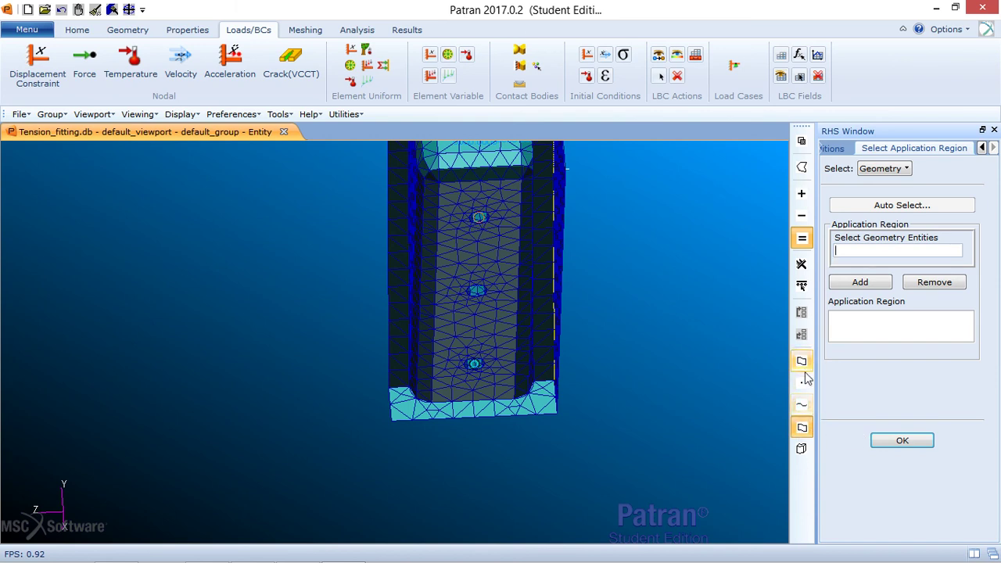
left_click(491, 212)
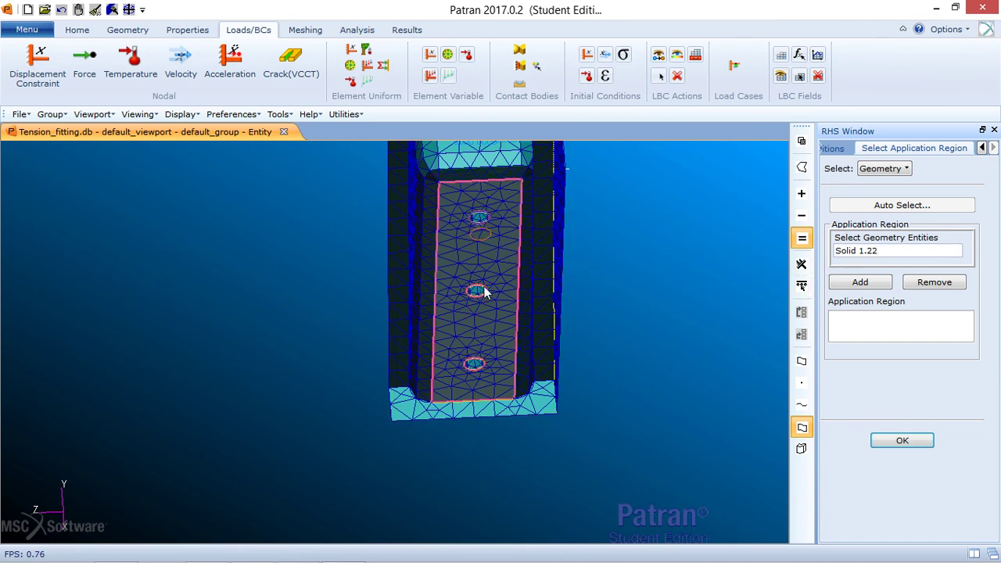
left_click(475, 365)
middle_click_drag(604, 394, 597, 435)
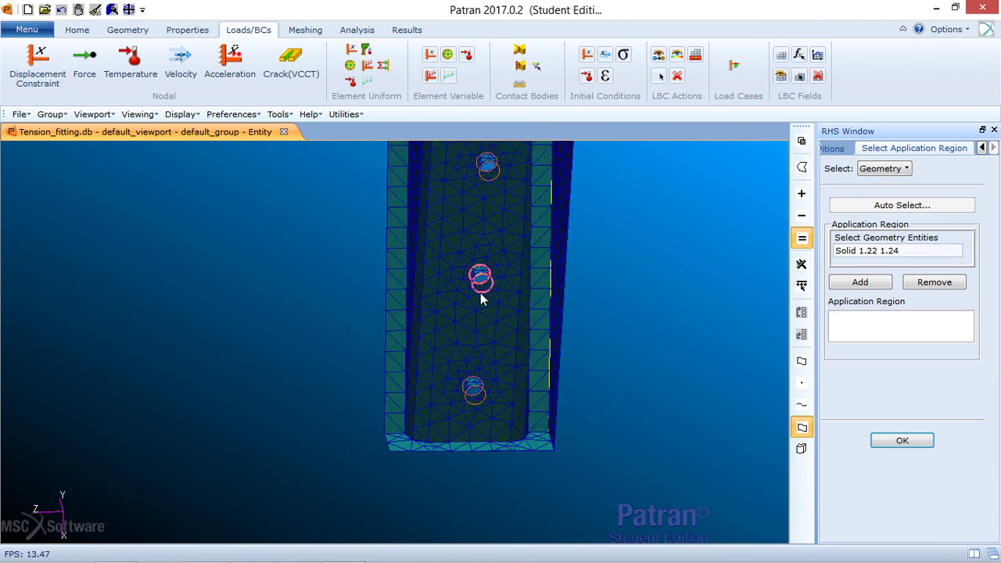
left_click(479, 300)
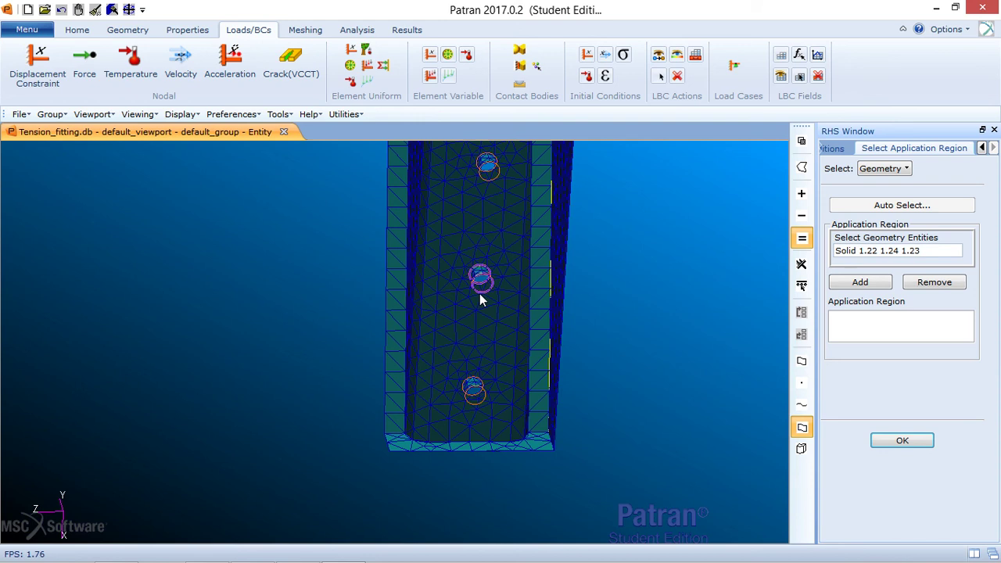
Add the three selected hole faces to the application region and create the fixed displacement constraint
left_click(861, 282)
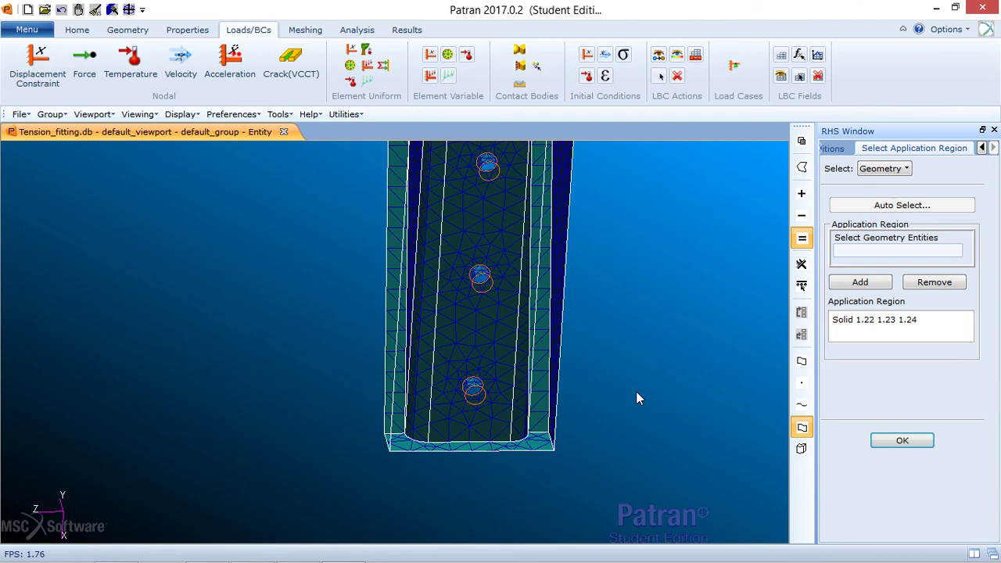
left_click(879, 446)
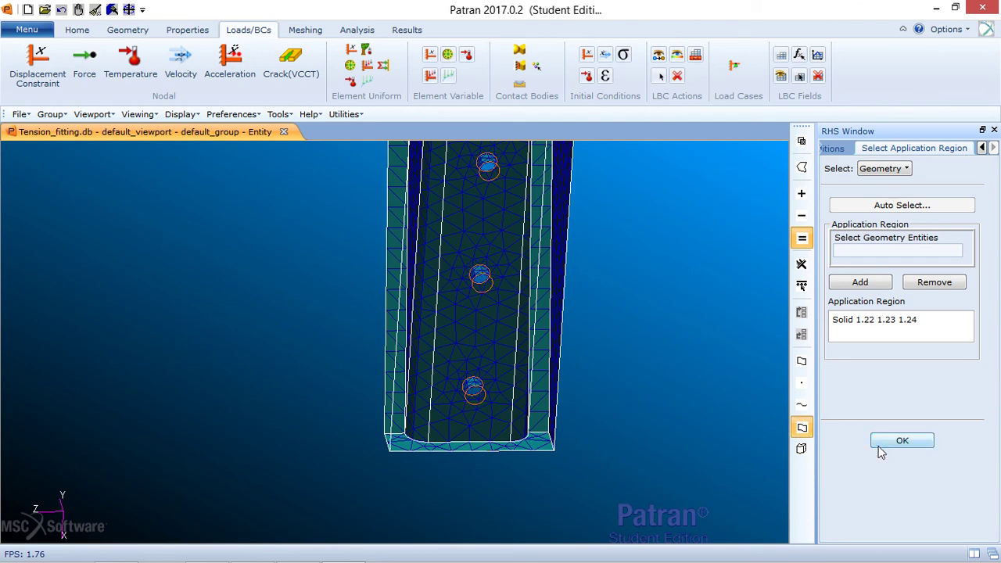
left_click(901, 507)
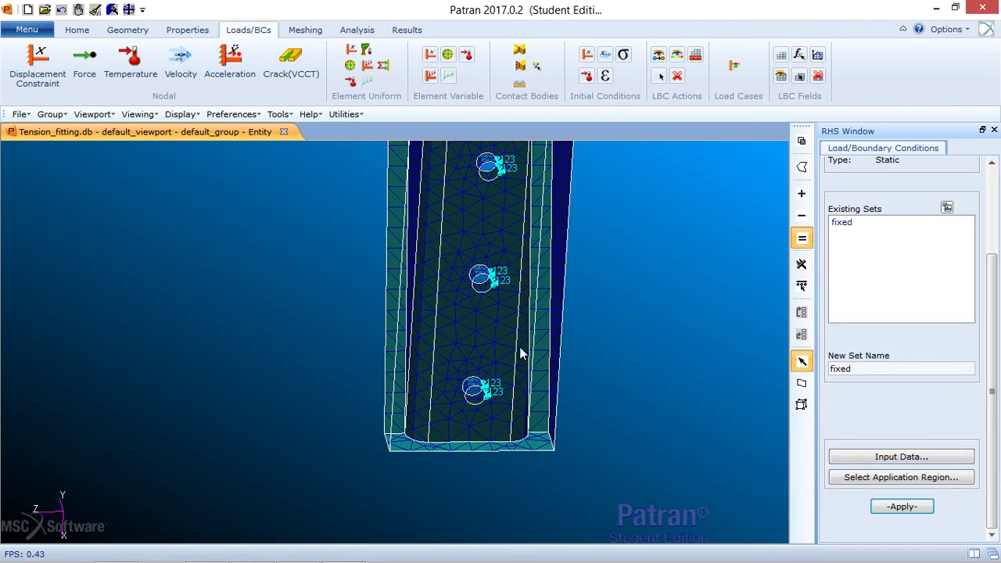
mouse_move(566, 323)
middle_mouse_down()
mouse_move(594, 289)
mouse_move(566, 274)
mouse_move(360, 289)
mouse_move(418, 278)
mouse_move(448, 284)
middle_mouse_up()
scroll(361, 284, "up", 4)
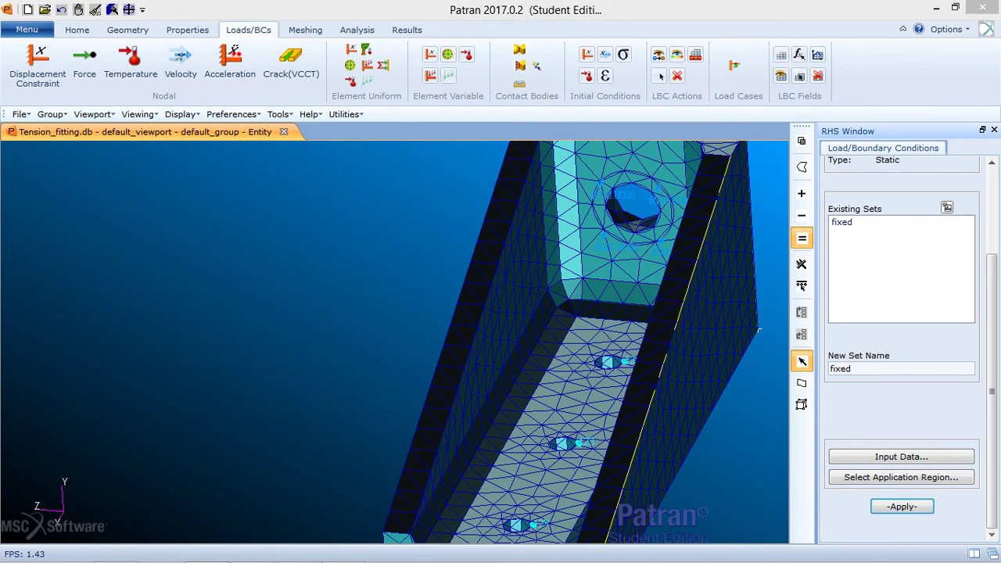
Set up a new isotropic material with manual input, named aluminum
left_click(206, 35)
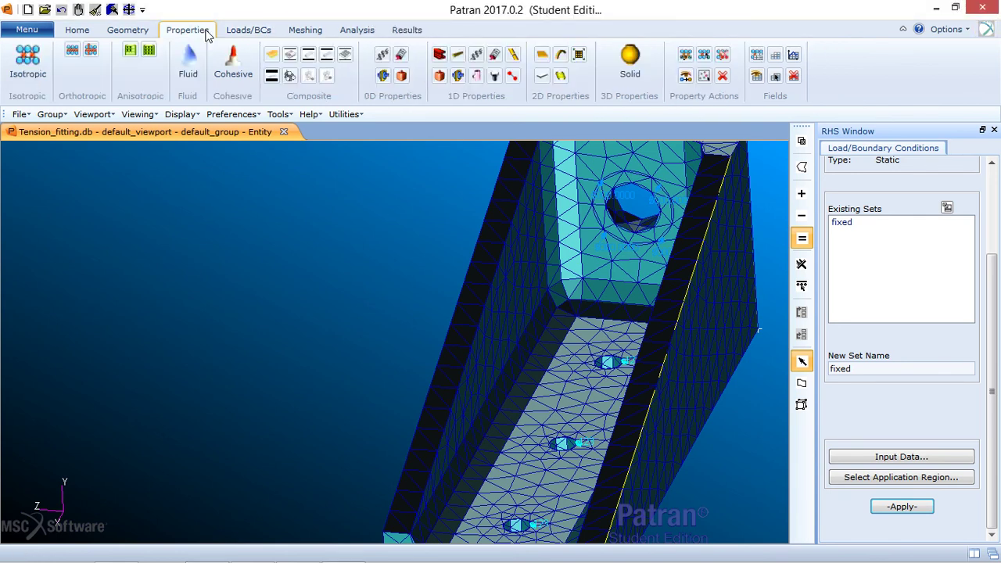
left_click(24, 63)
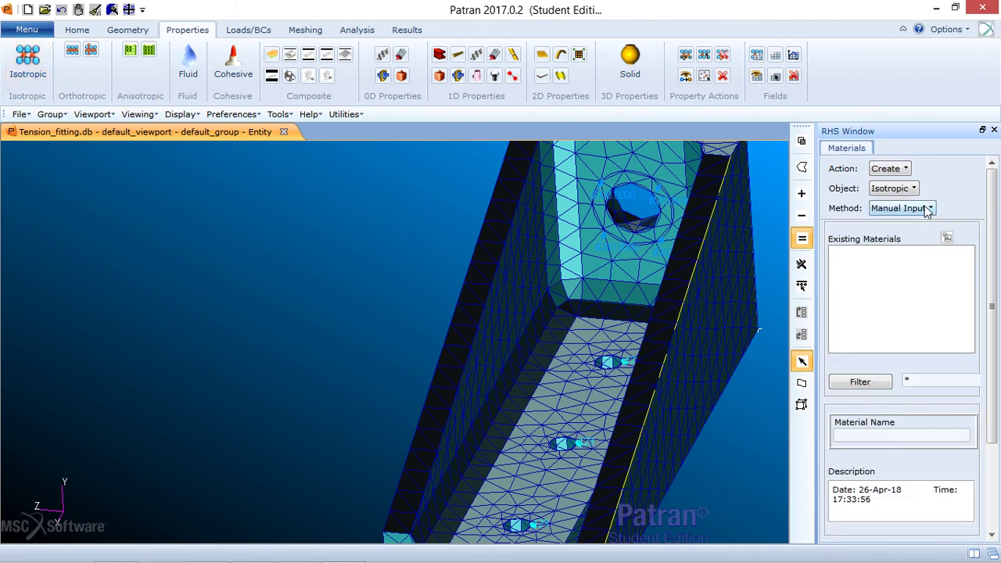
left_click(887, 436)
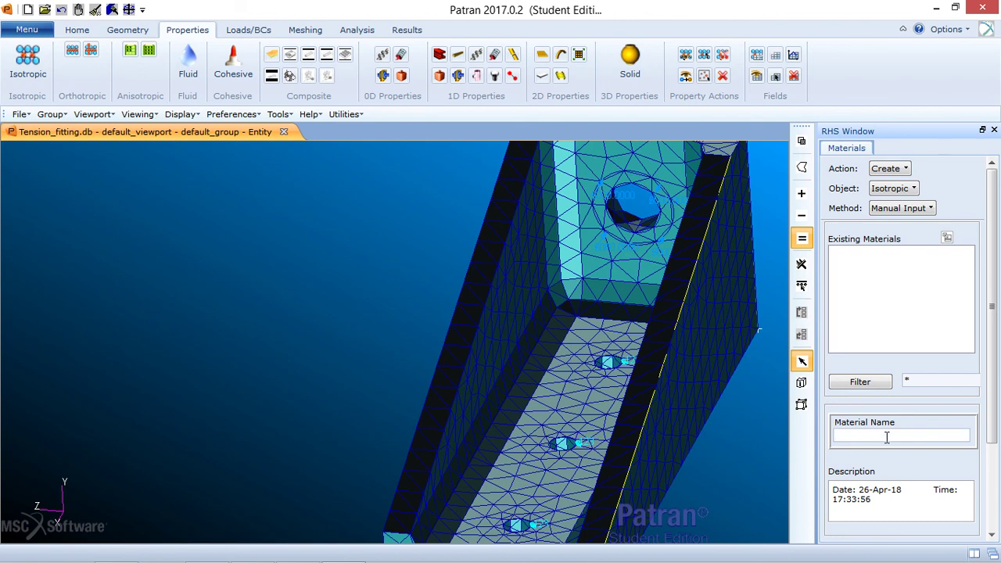
type("aluminum")
left_click_drag(991, 252, 999, 317)
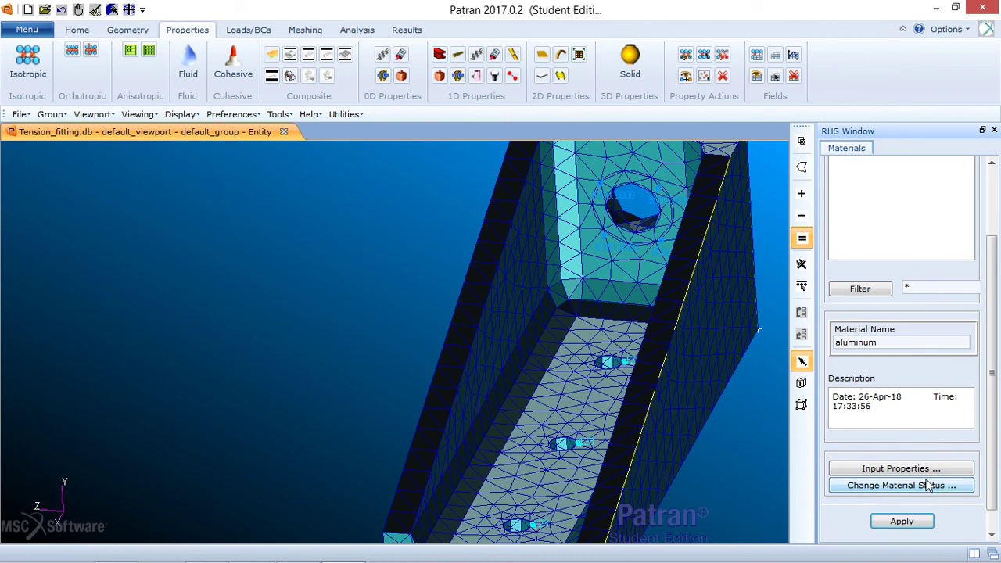
Give the linear elastic aluminum an elastic modulus of 10E6 and a Poisson ratio of 0.3, and create the material
left_click(924, 473)
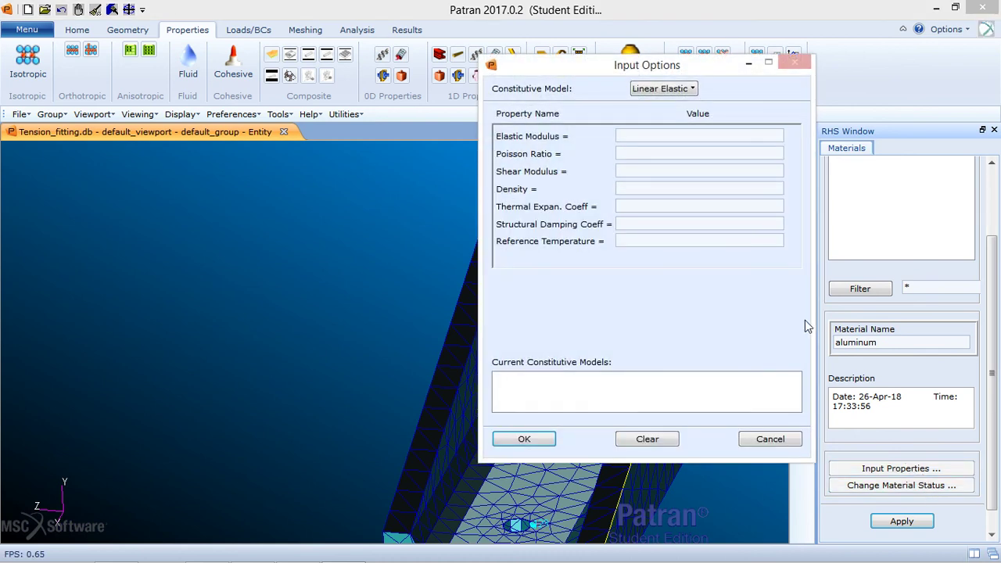
left_click(642, 137)
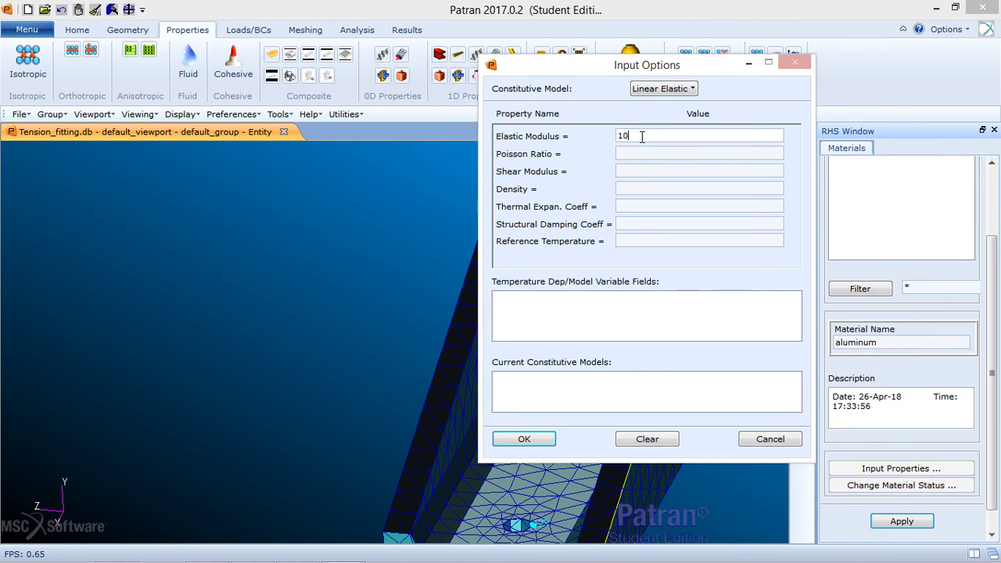
type("10E6")
left_click(642, 155)
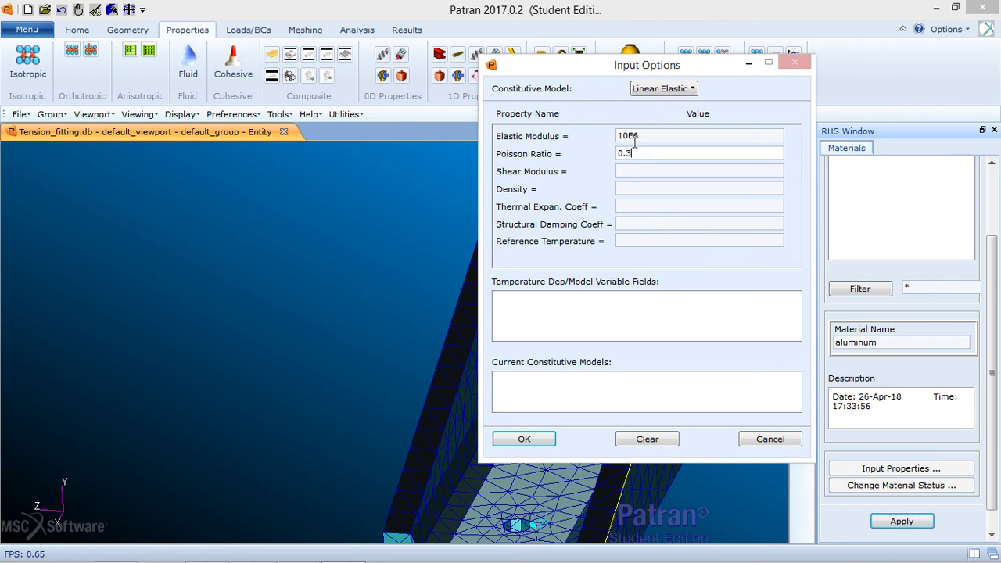
left_click(540, 440)
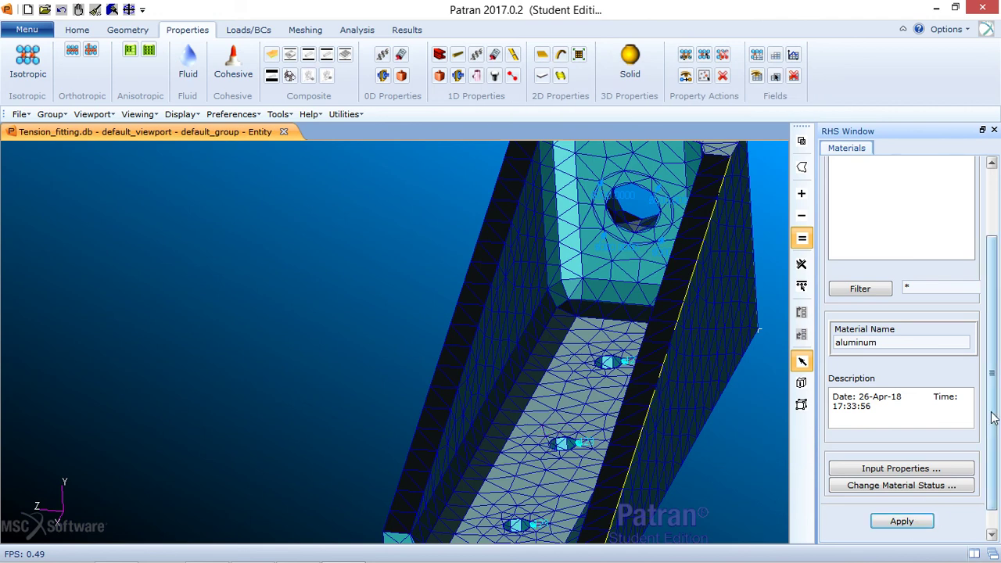
left_click(915, 524)
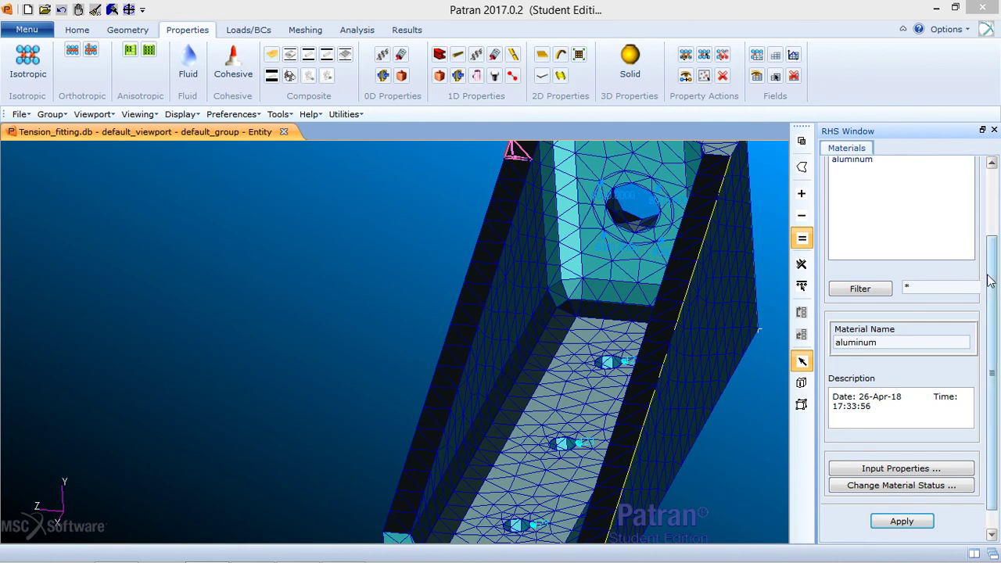
left_click_drag(991, 279, 991, 201)
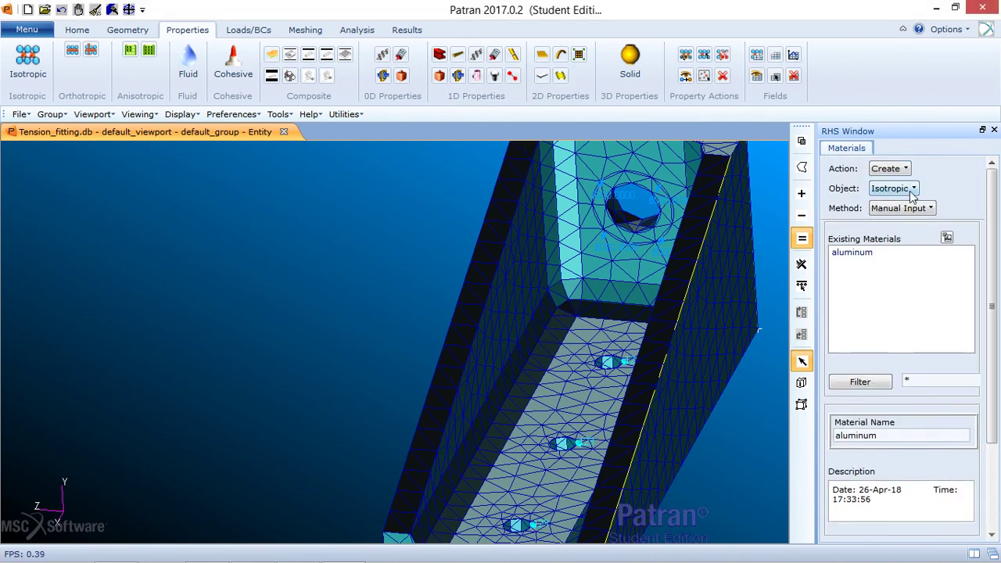
left_click(913, 190)
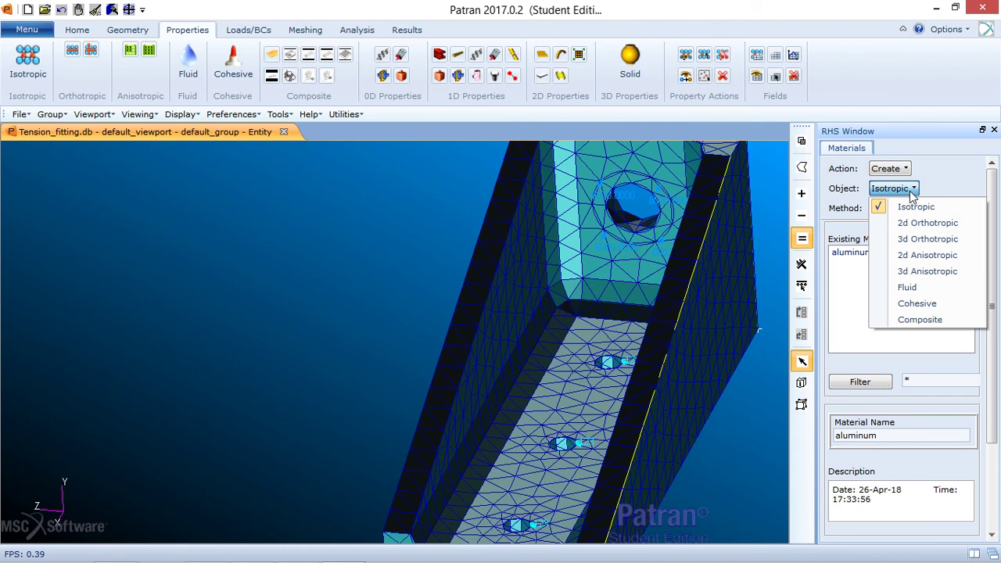
left_click(913, 193)
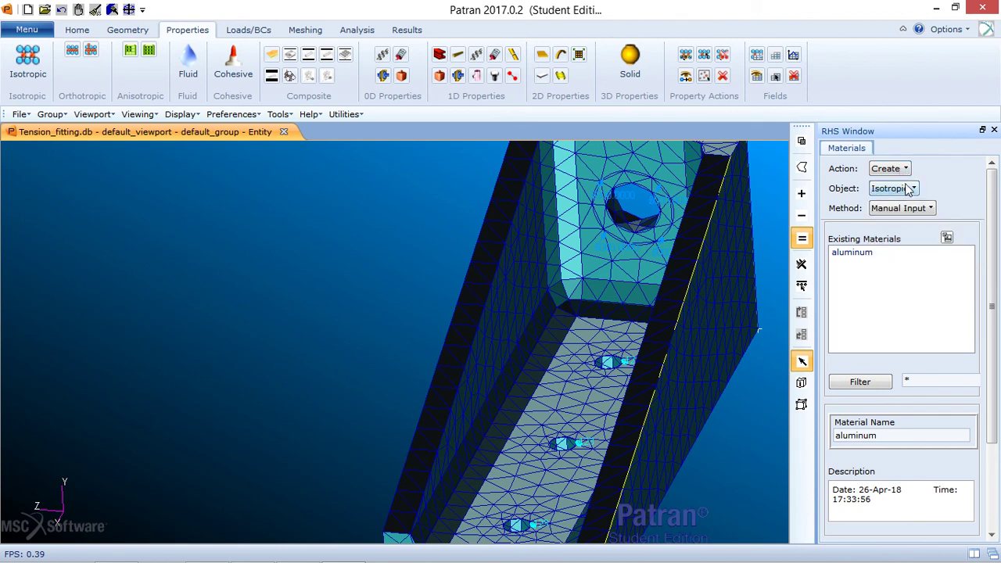
left_click(911, 190)
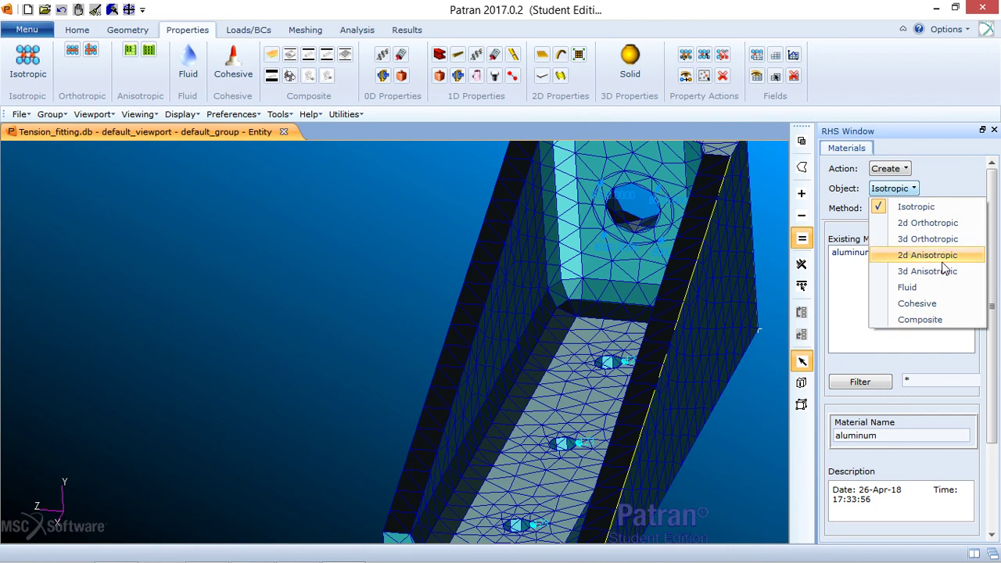
left_click(303, 194)
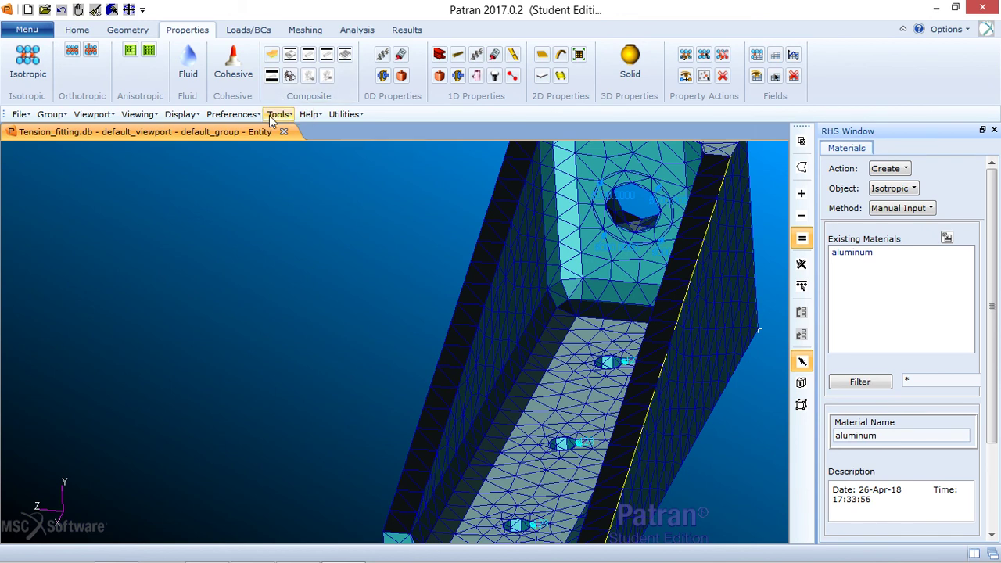
left_click(905, 171)
left_click(916, 187)
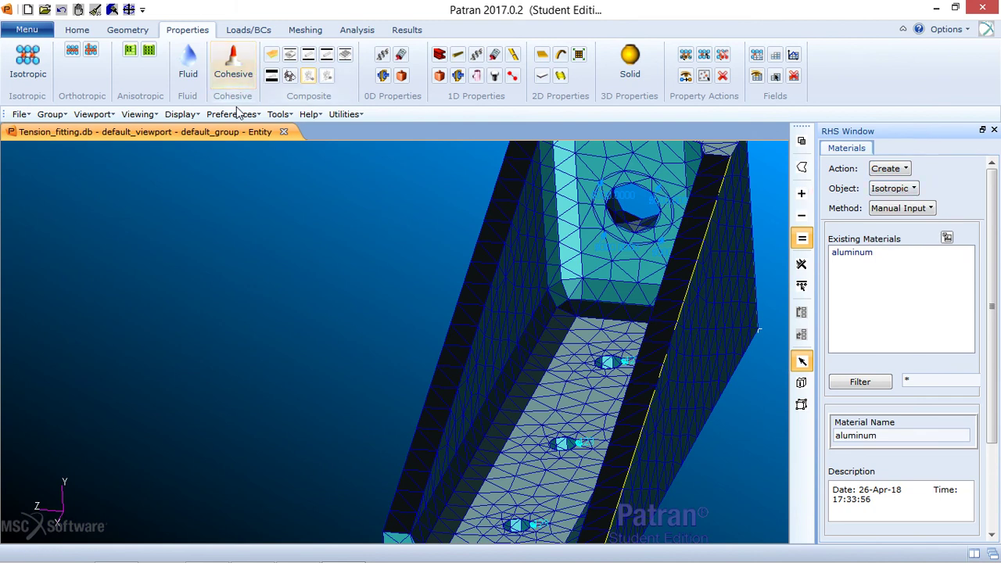
Set up a homogeneous 3D solid property set named 3D_tets and assign aluminum as its material
left_click(632, 66)
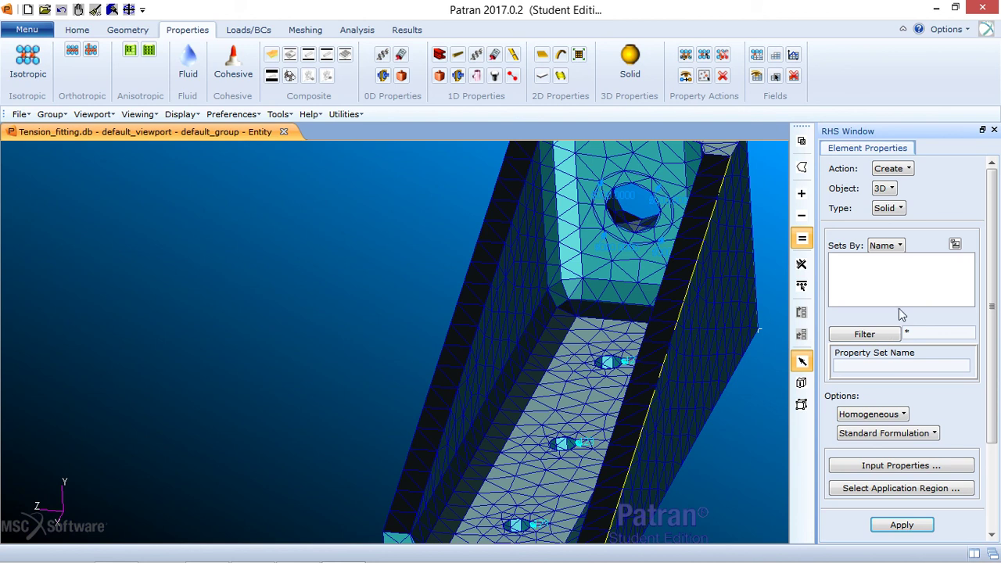
left_click(887, 361)
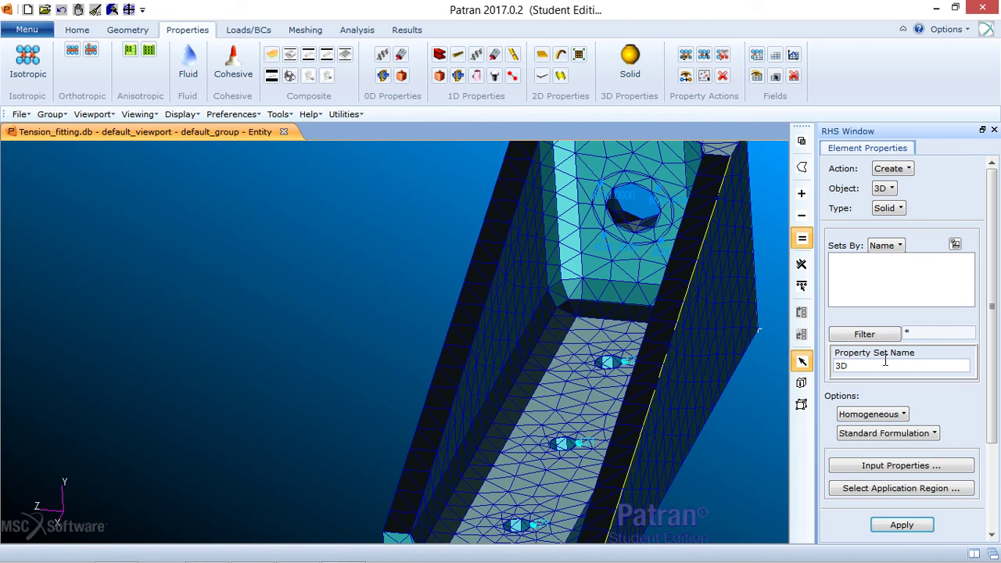
type("3D_tets")
left_click(909, 467)
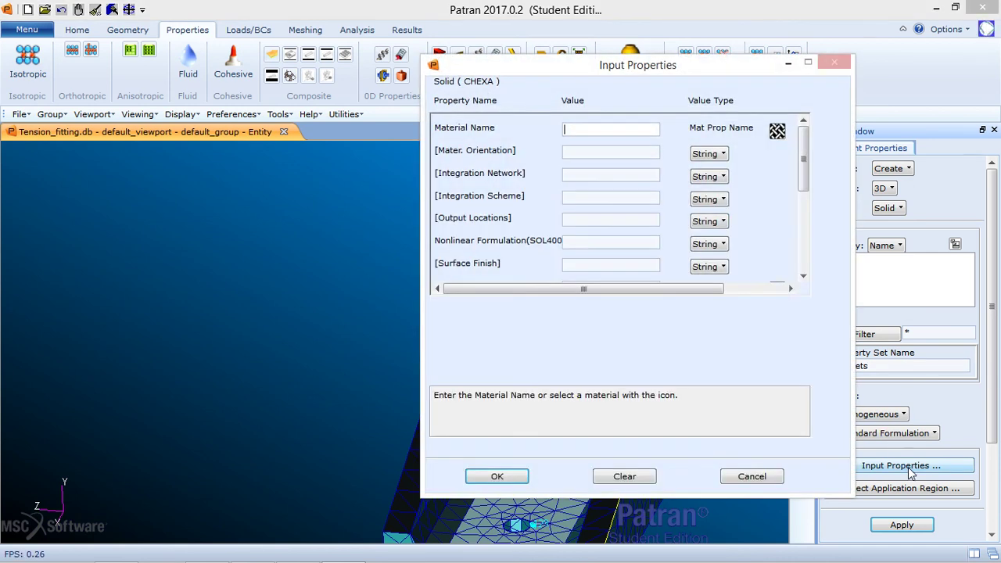
left_click(777, 131)
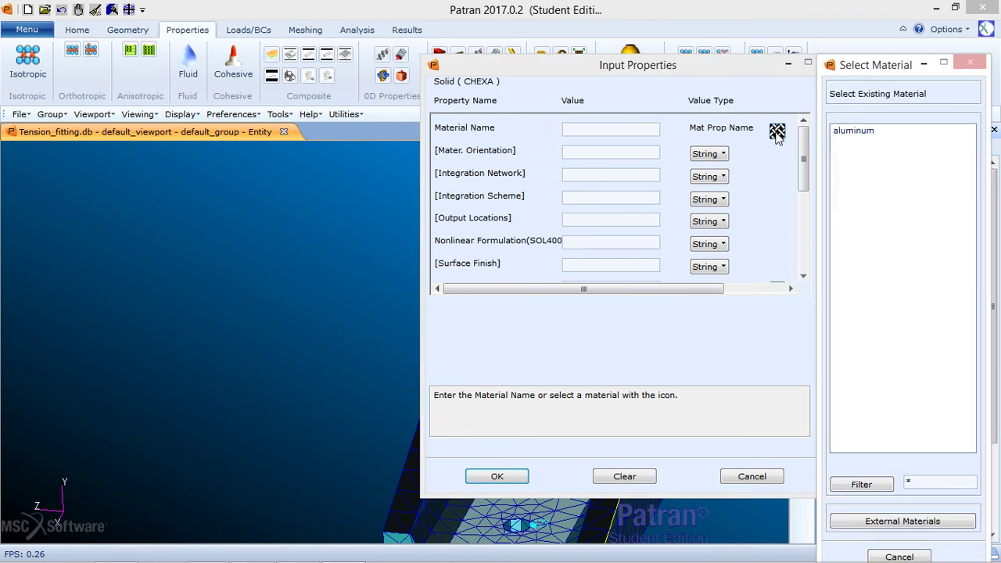
left_click(865, 131)
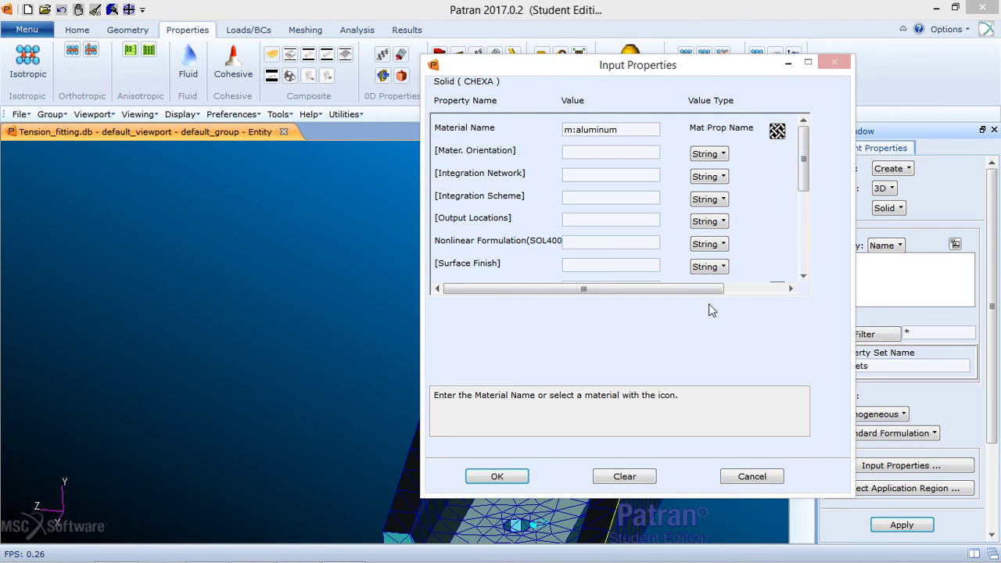
left_click(497, 477)
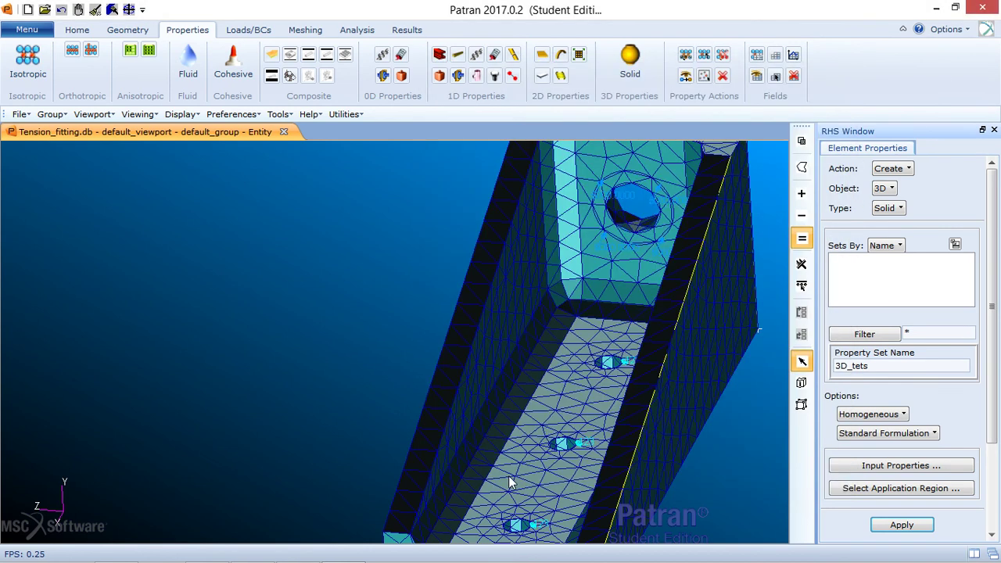
Add Solid 1 to the application region and create the 3D_tets property set
left_click(912, 488)
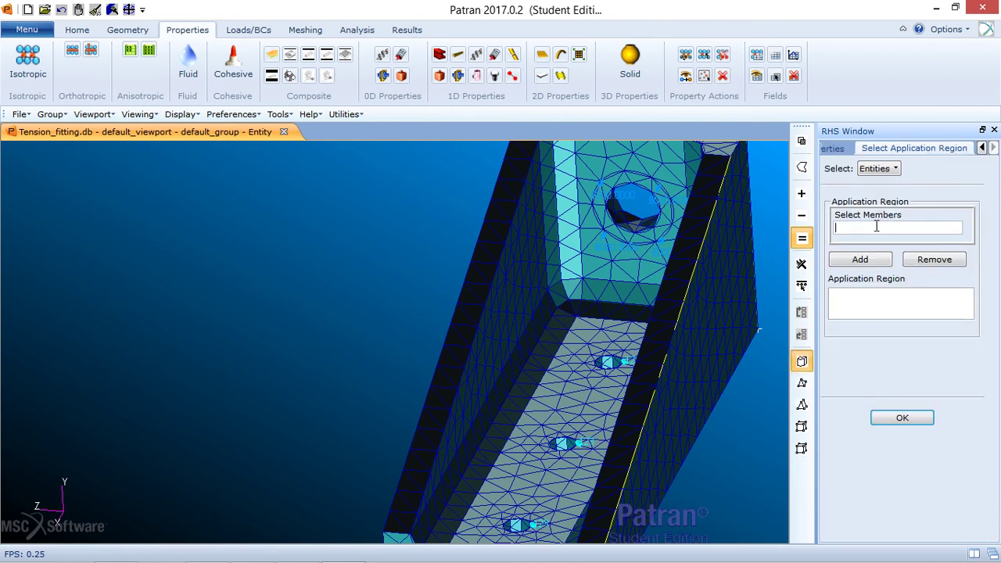
left_click(700, 284)
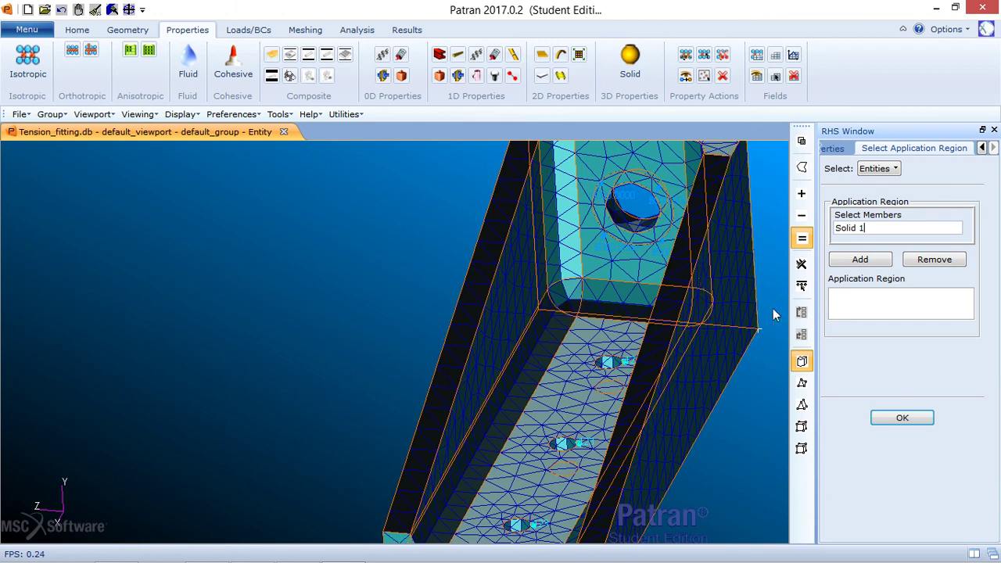
left_click(872, 261)
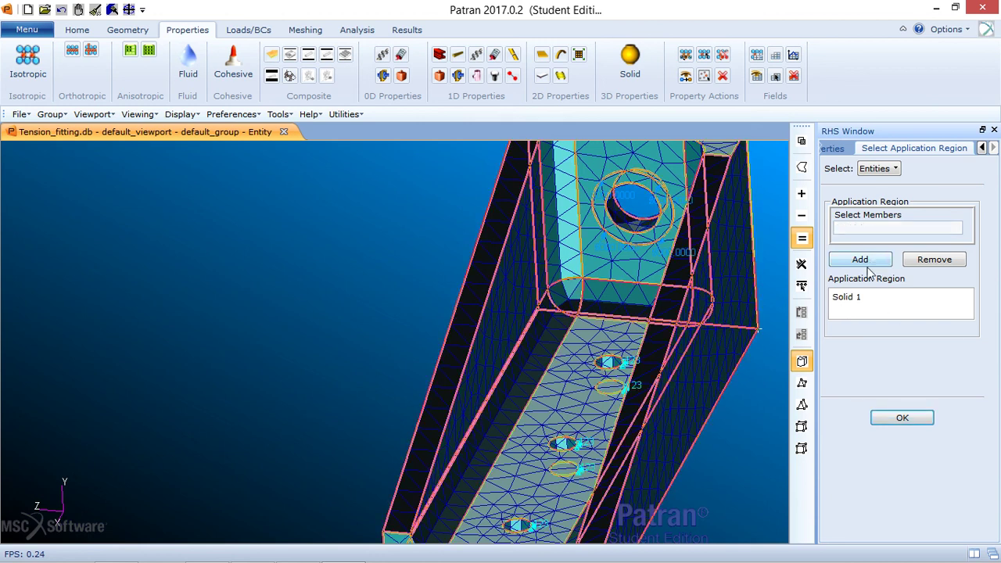
left_click(903, 418)
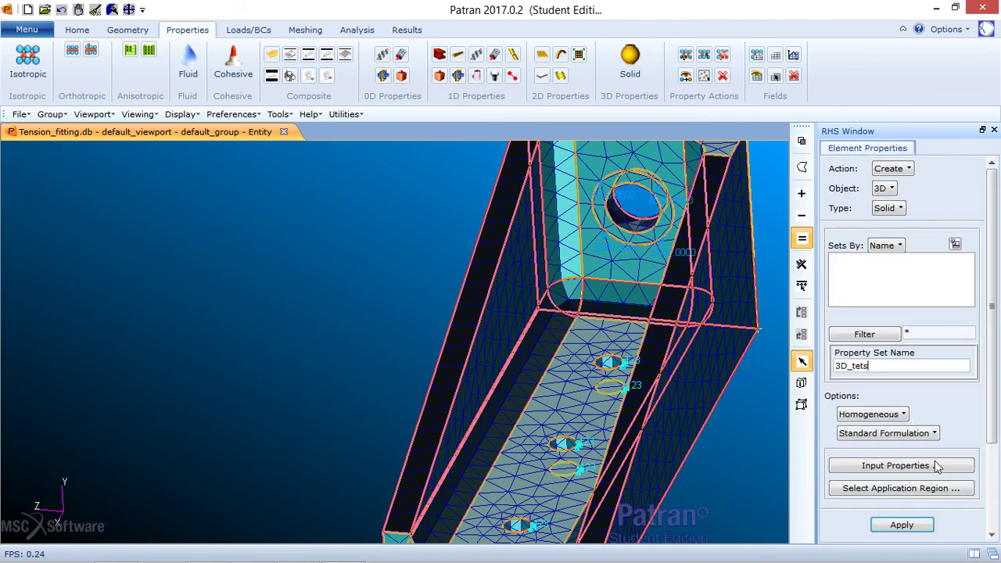
left_click(907, 528)
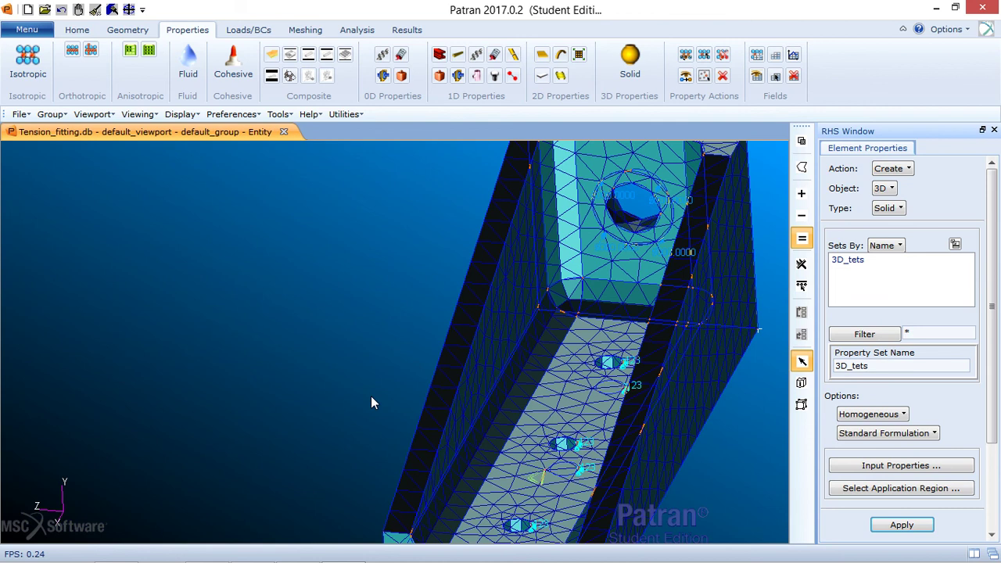
Open the Default load case for modification and check which loads and boundary conditions are assigned to it
scroll(344, 387, "down", 5)
scroll(368, 389, "up", 5)
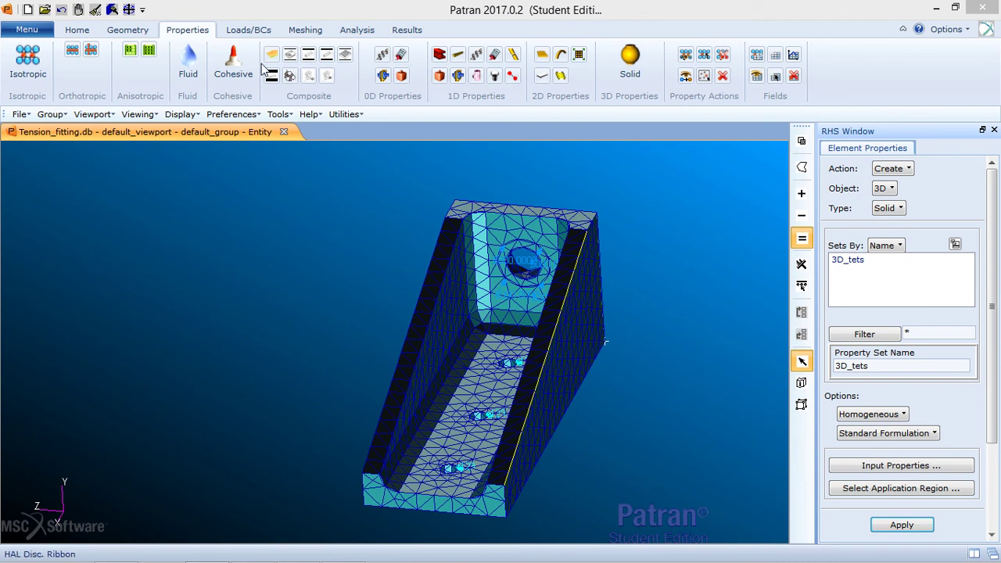
left_click(241, 31)
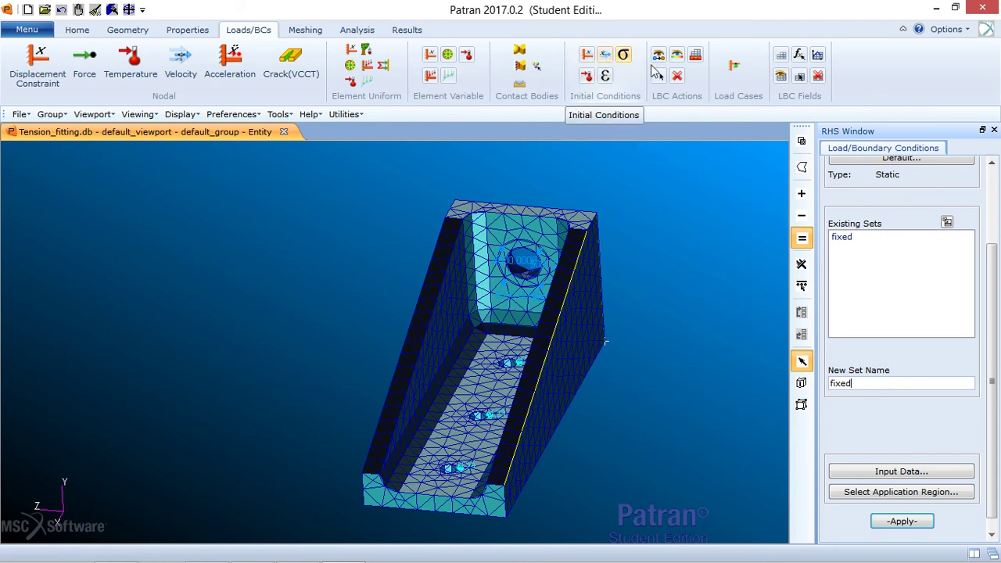
left_click(735, 69)
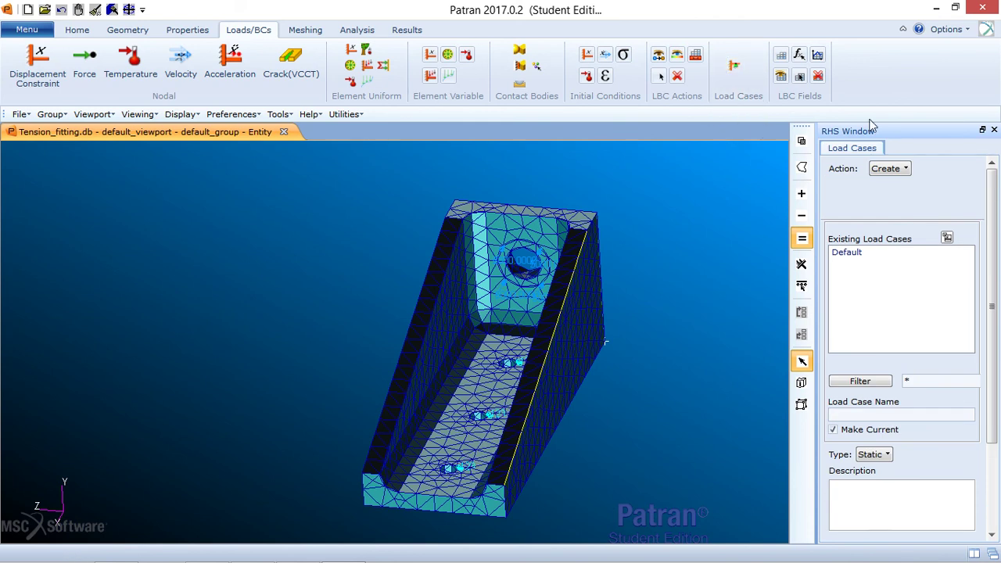
left_click(902, 169)
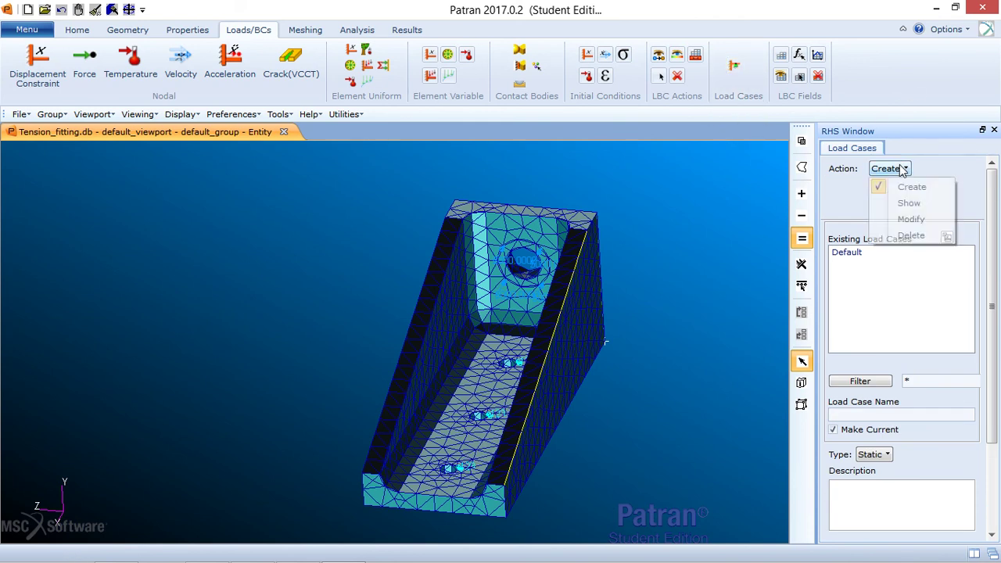
left_click(913, 218)
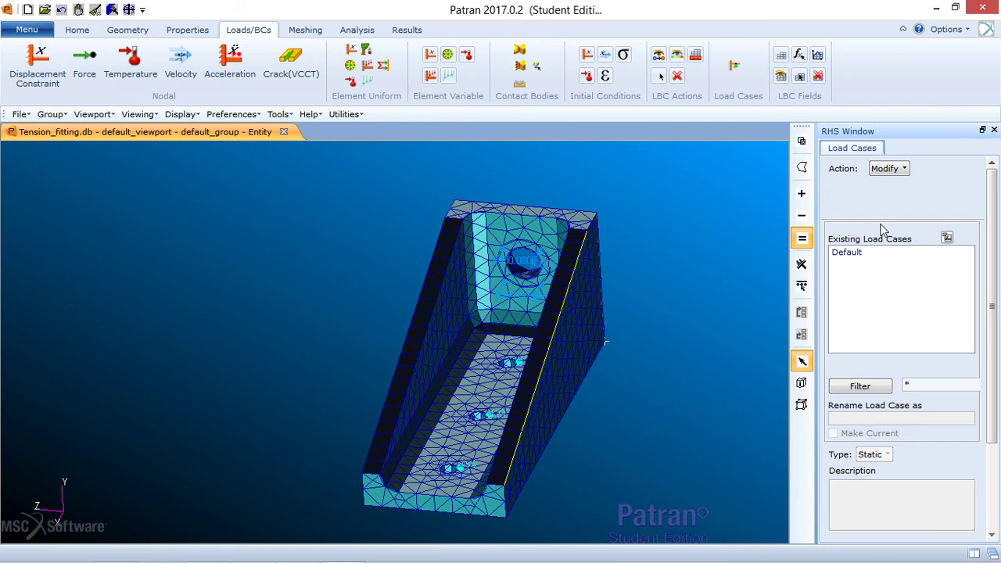
left_click(843, 252)
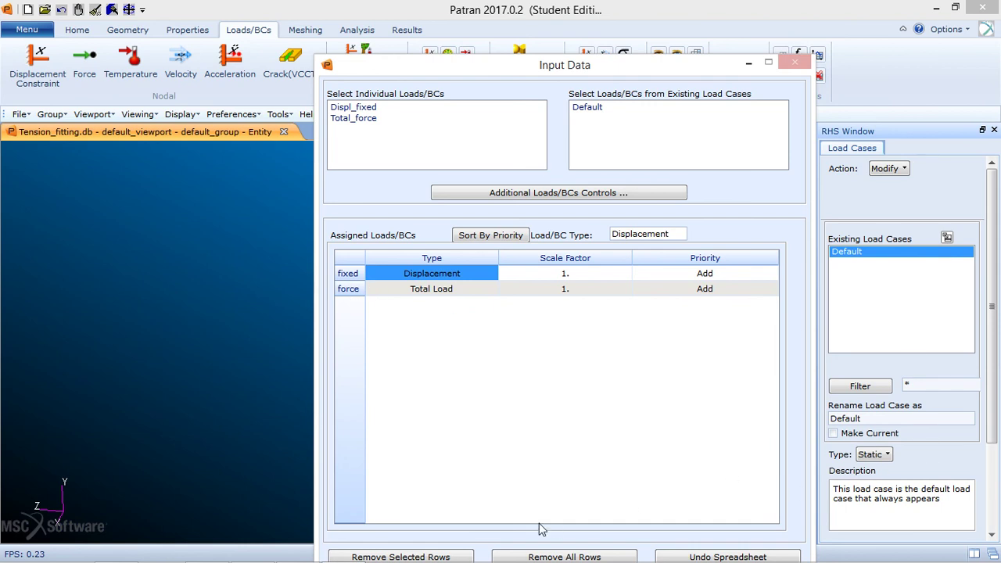
left_click_drag(630, 67, 622, 15)
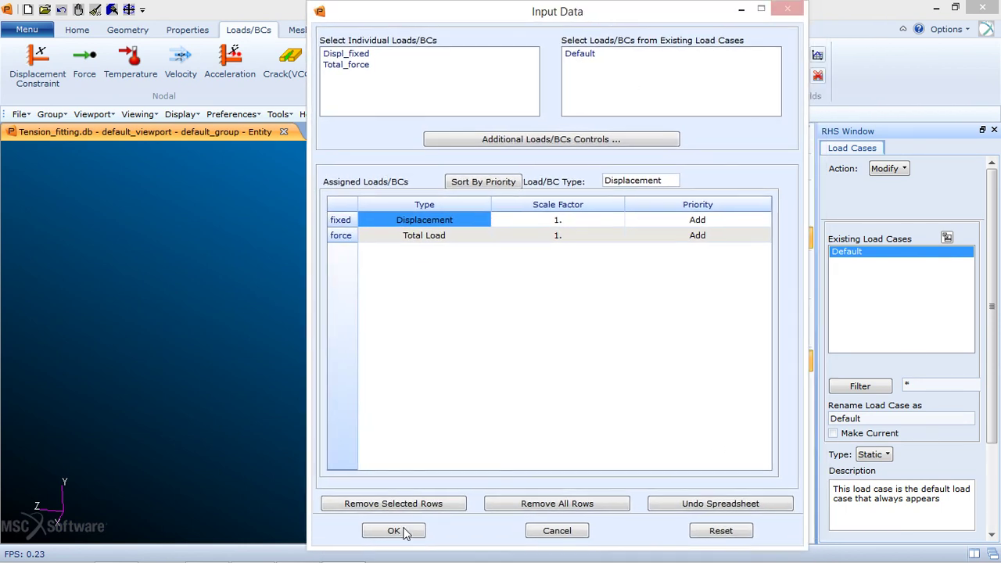
left_click(577, 530)
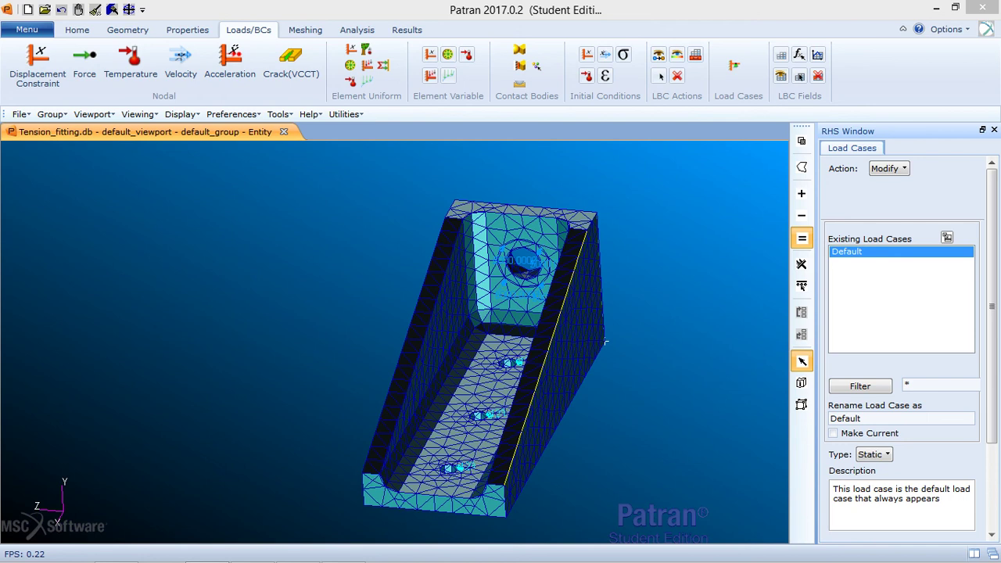
Open a full-run analysis of the entire model and accept the default translation parameters
left_click(357, 30)
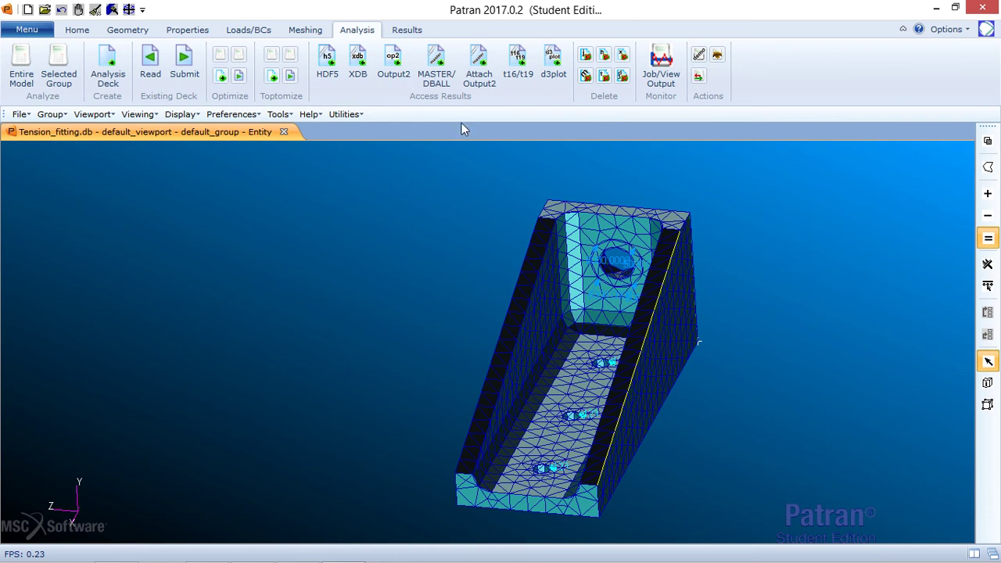
left_click(320, 62)
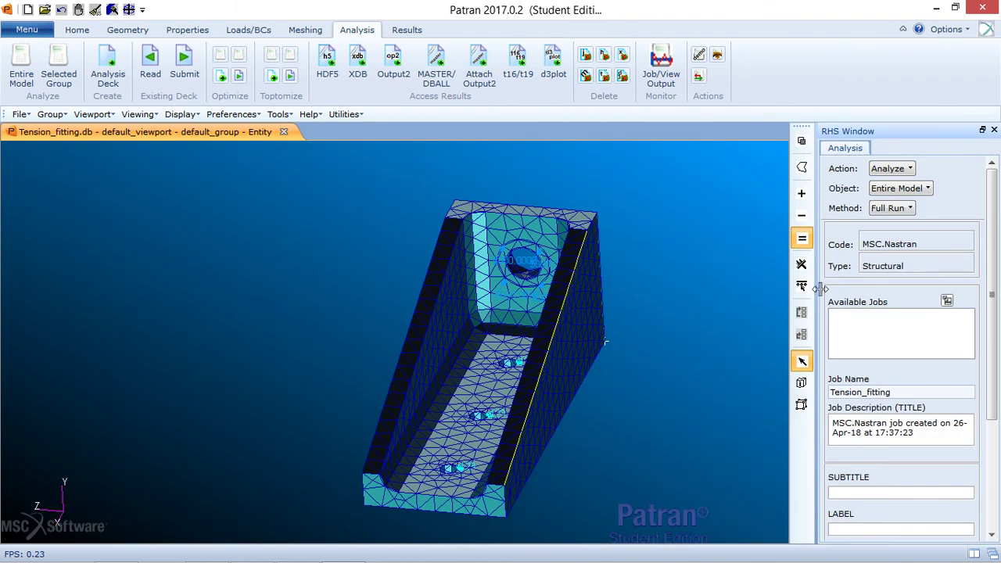
mouse_move(562, 6)
scroll(992, 437, "down", 3)
scroll(993, 437, "down", 1)
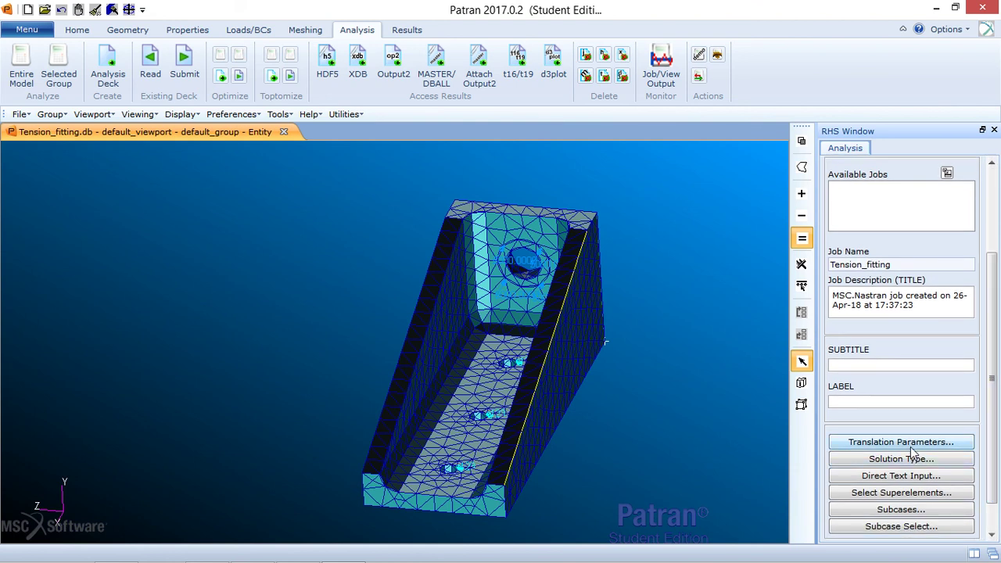
left_click(912, 446)
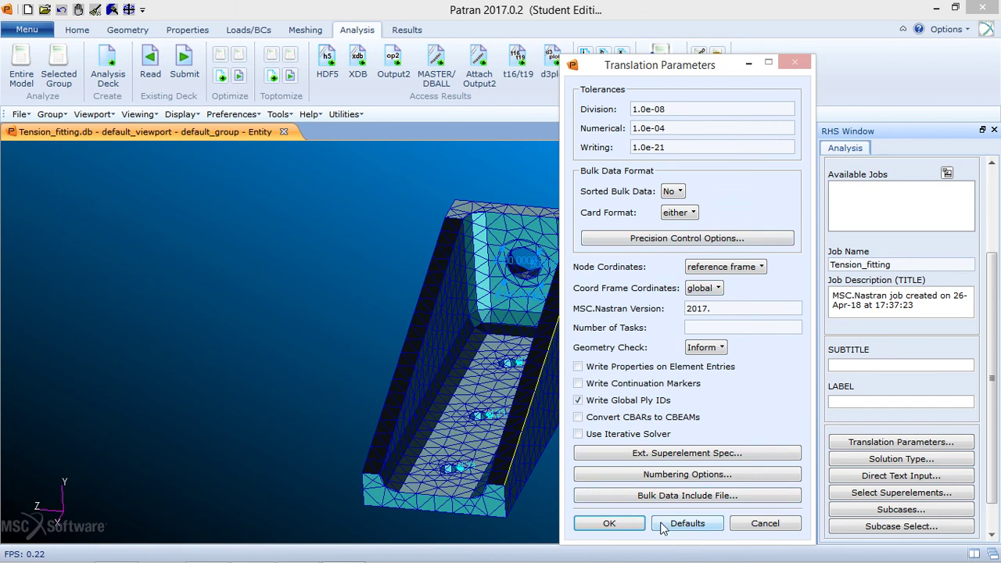
left_click(609, 523)
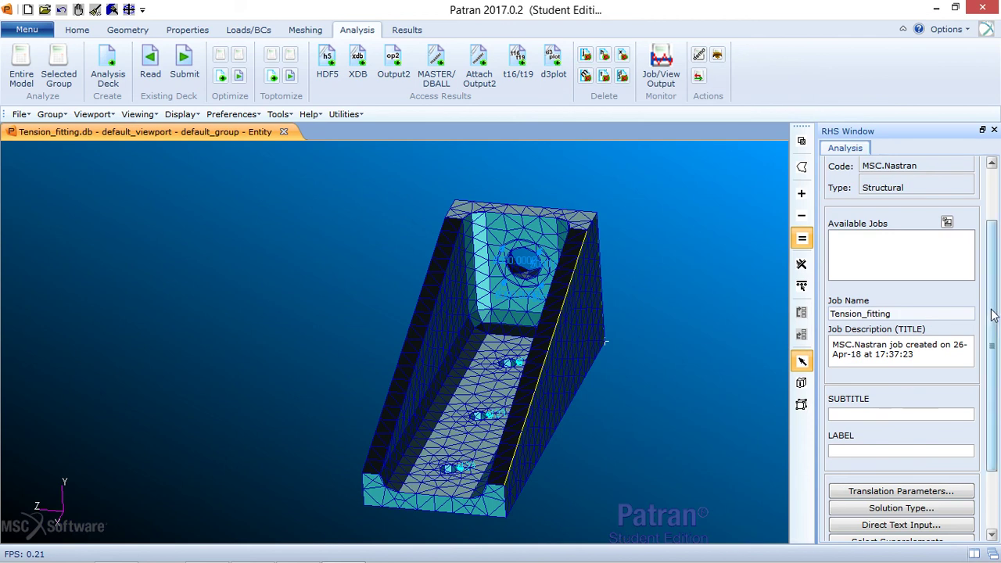
Confirm linear static as the solution type for the analysis job
left_click_drag(993, 314, 1000, 384)
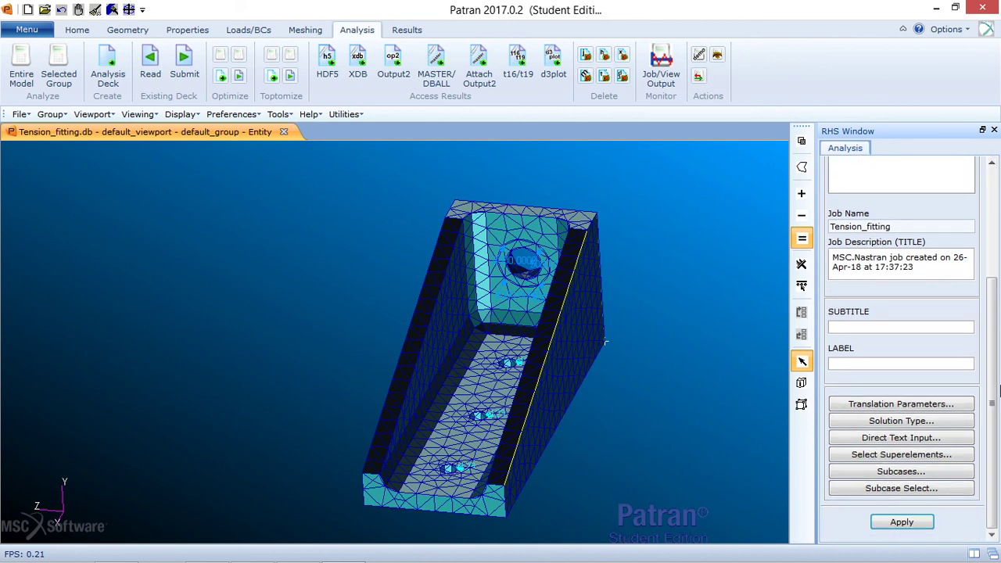
left_click(936, 421)
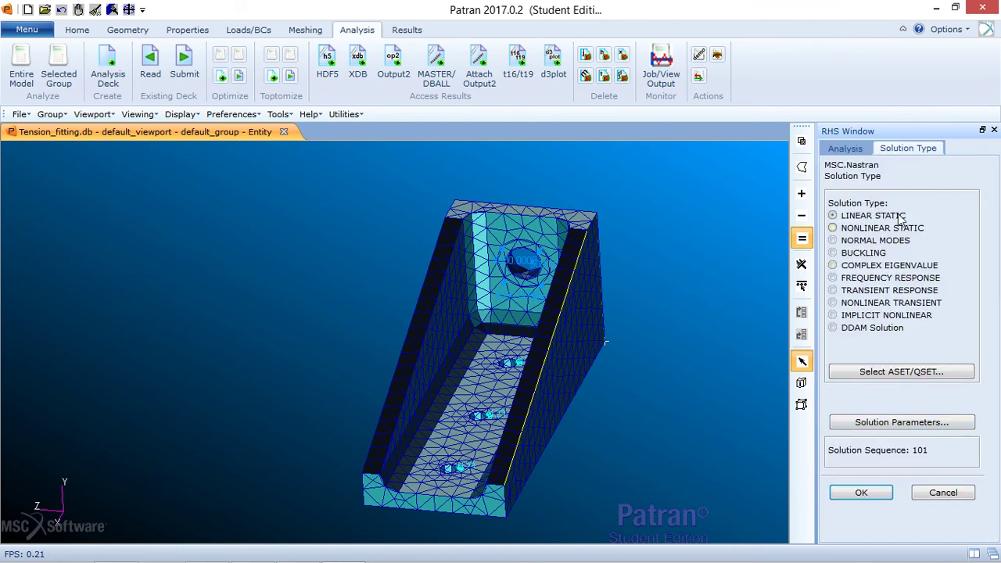
left_click(877, 502)
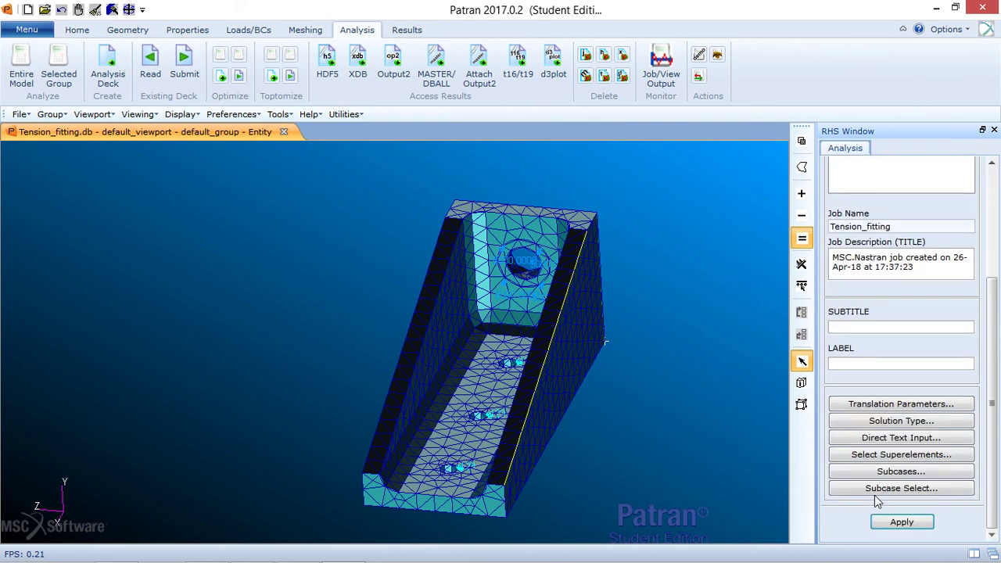
Recheck and accept the translation parameters, and submit the Tension_fitting job for analysis
left_click(908, 402)
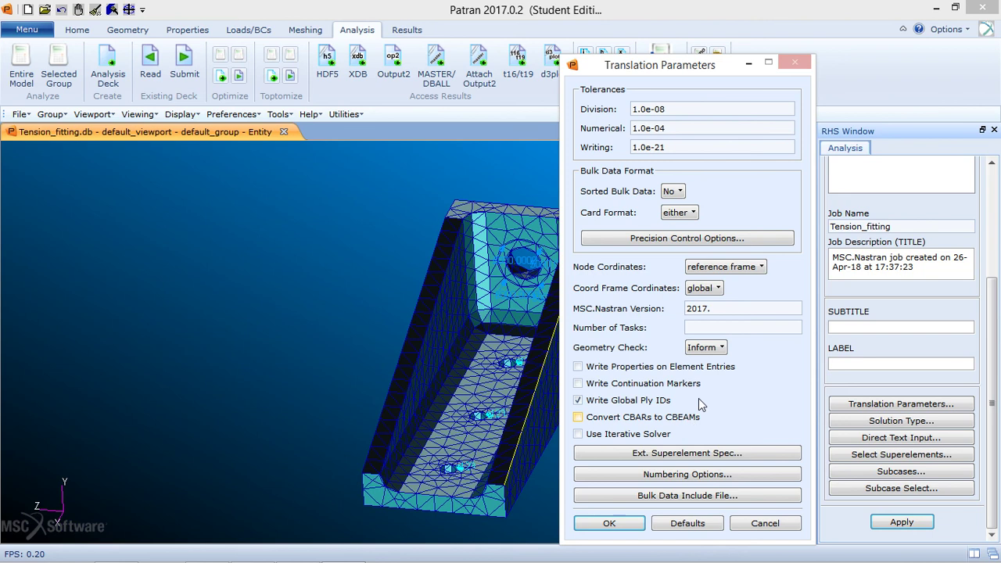
left_click(630, 526)
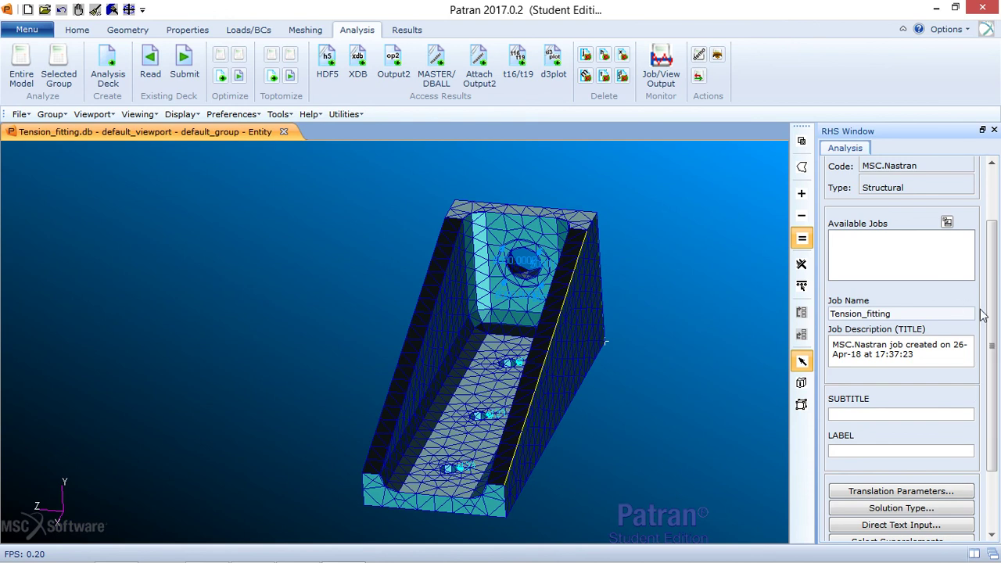
left_click_drag(988, 316, 947, 514)
left_click(903, 522)
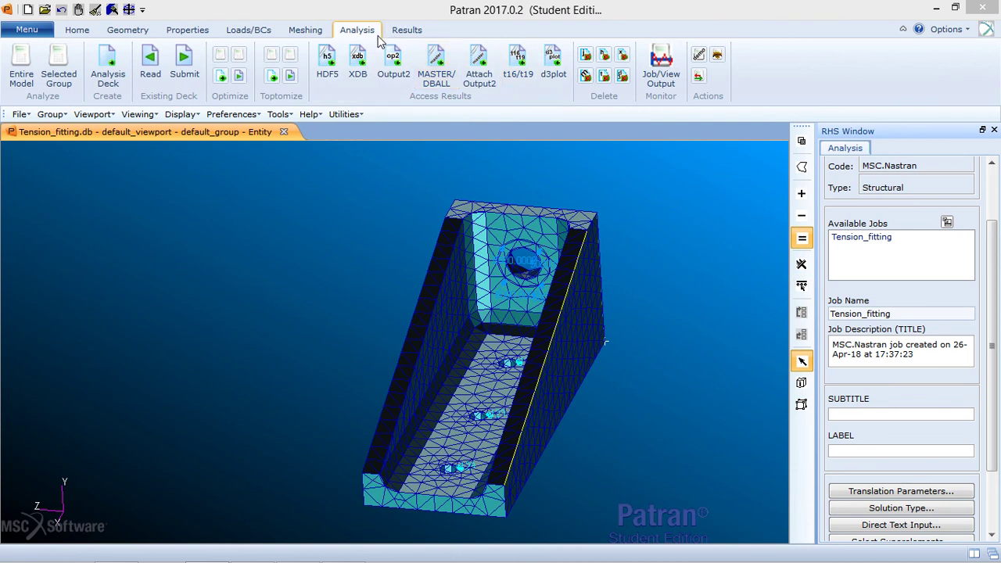
left_click(992, 162)
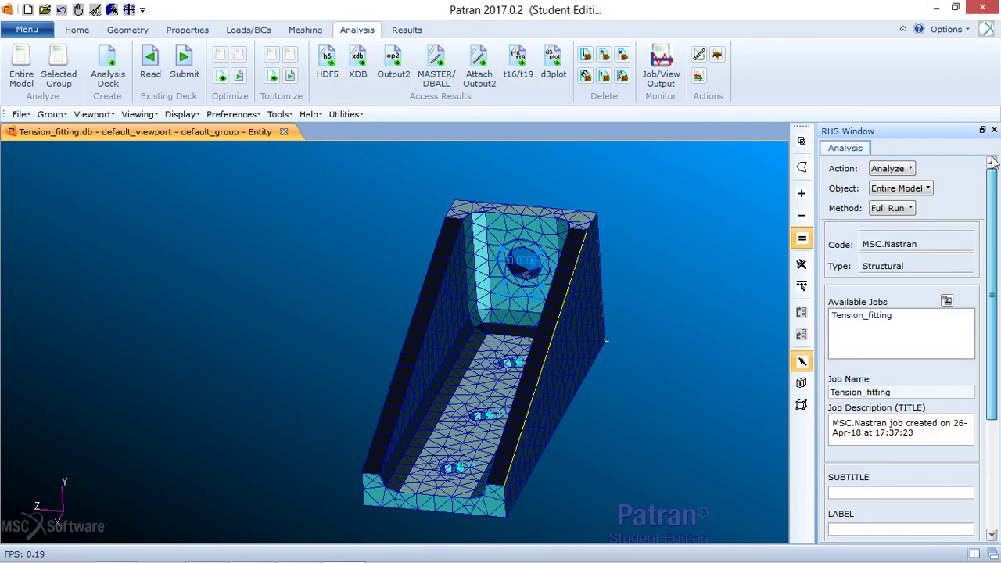
Set up results access to attach the XDB result entities of the Tension_fitting job
left_click(914, 172)
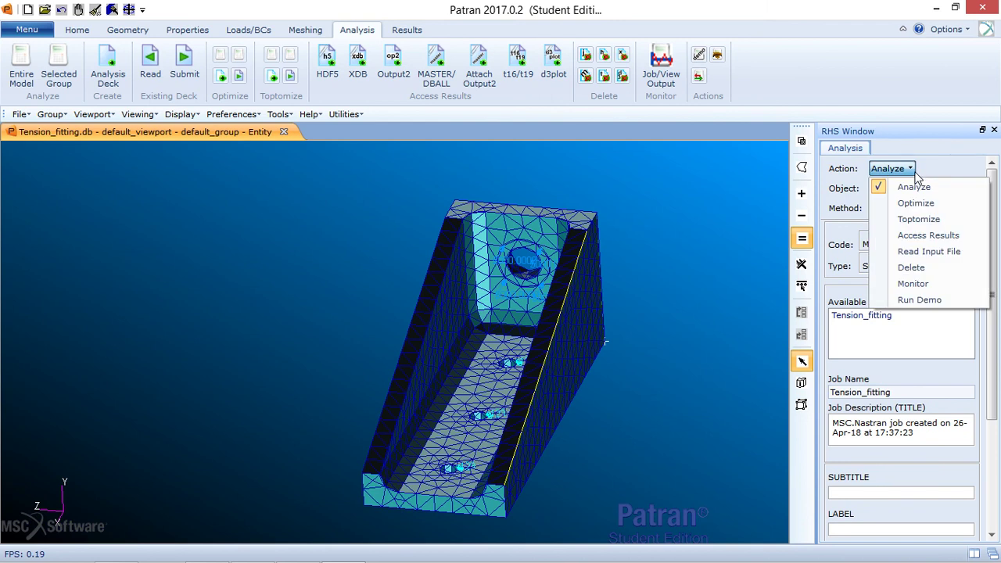
left_click(935, 236)
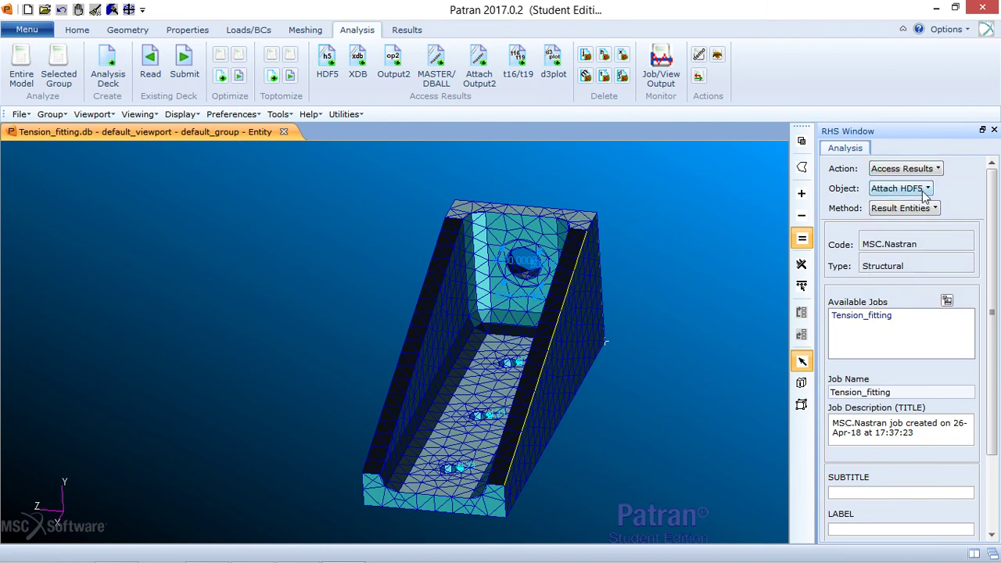
left_click(925, 196)
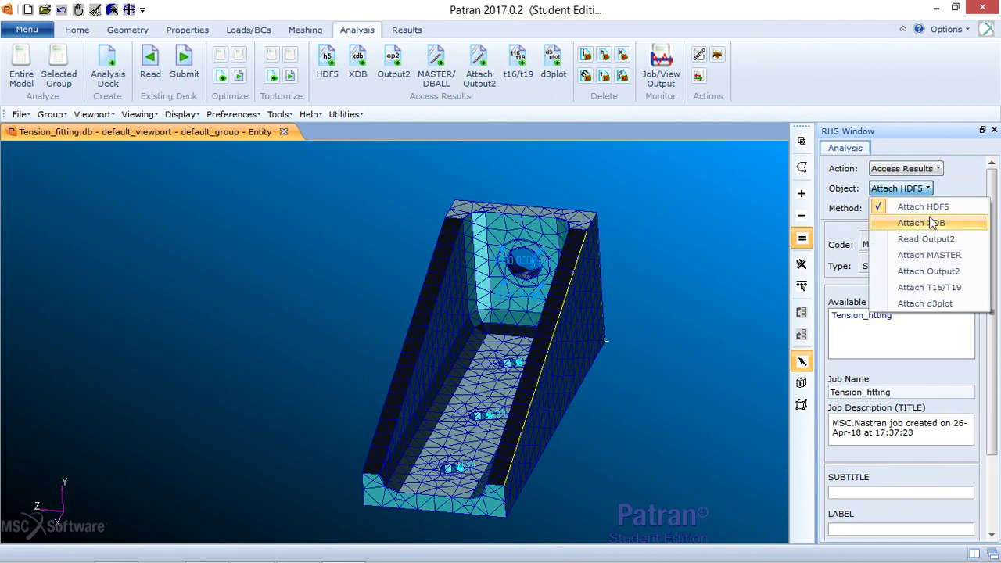
left_click(931, 222)
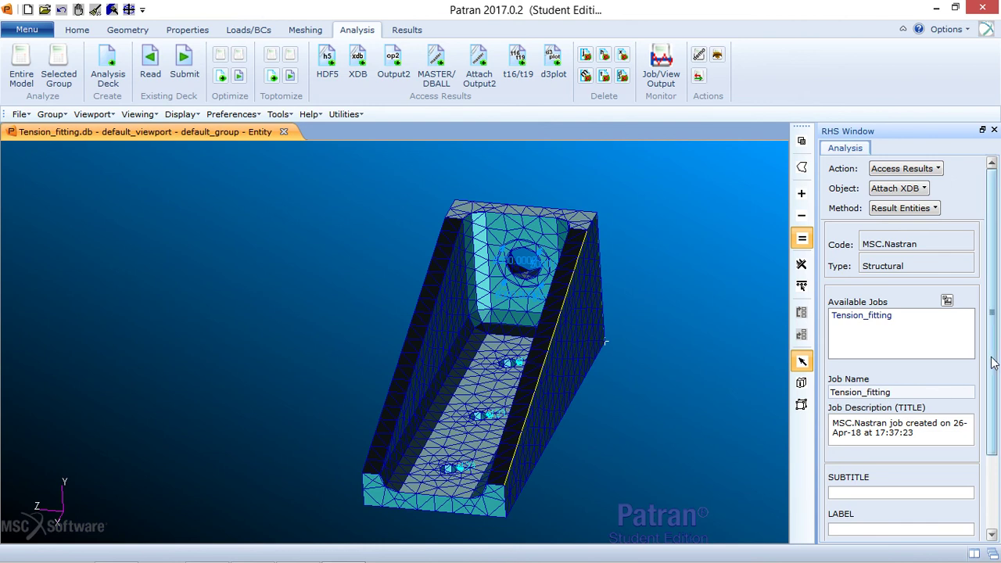
scroll(992, 352, "down", 3)
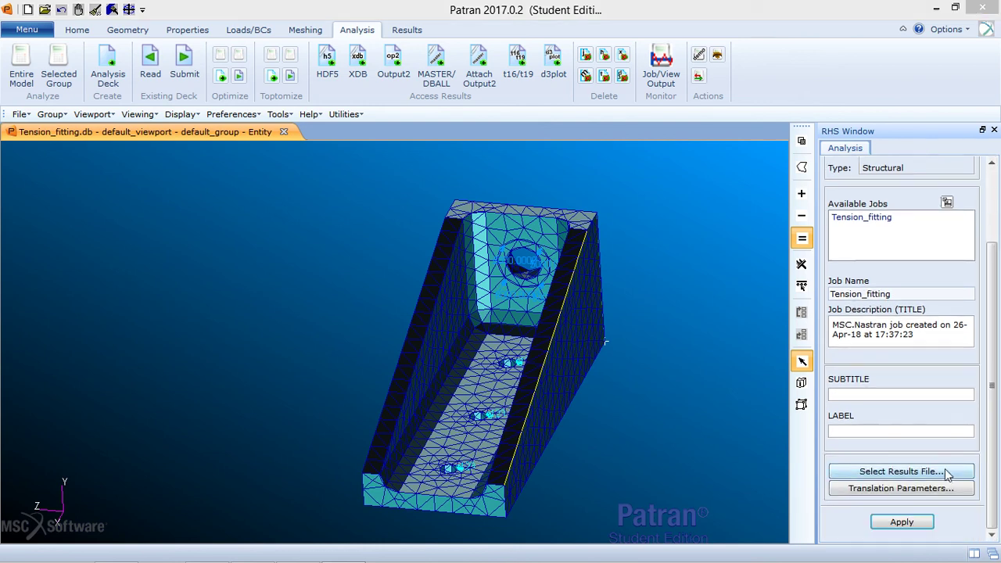
left_click(945, 470)
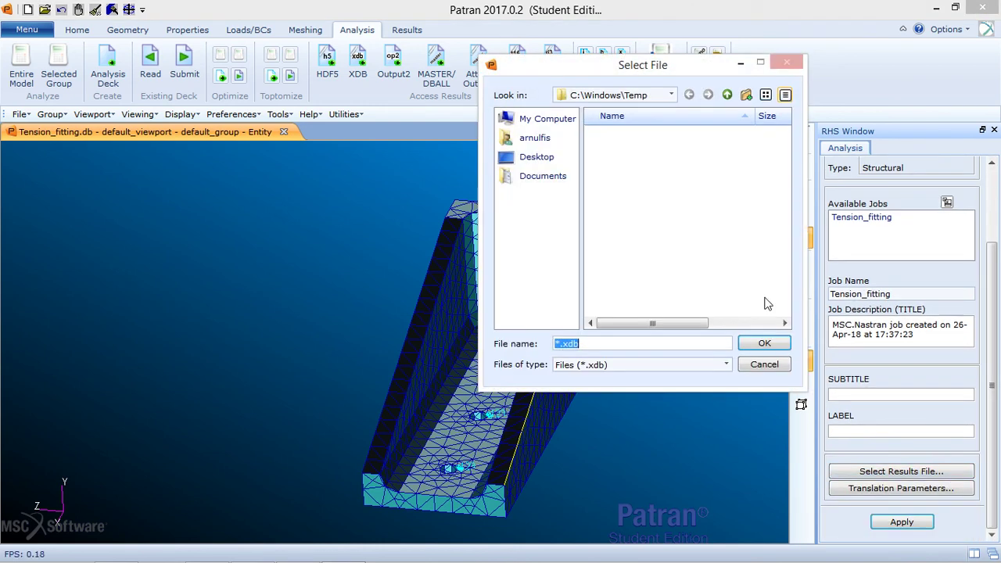
left_click(770, 344)
left_click(757, 348)
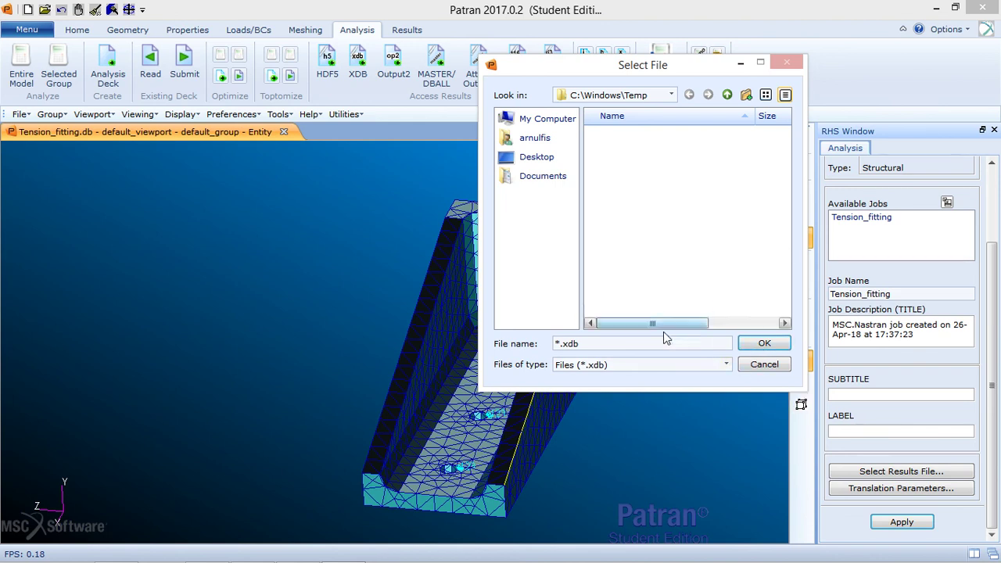
left_click_drag(663, 325, 759, 195)
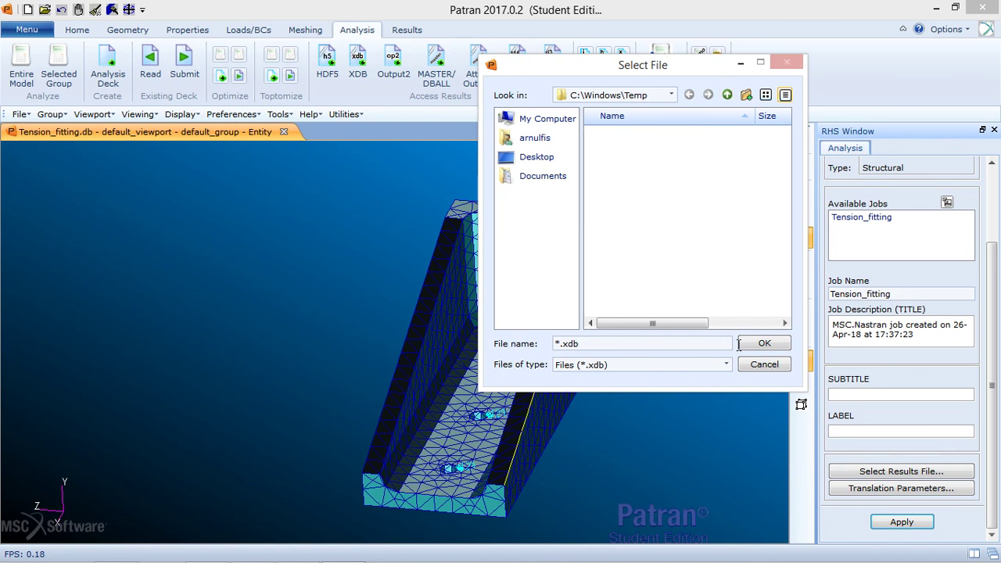
left_click(765, 365)
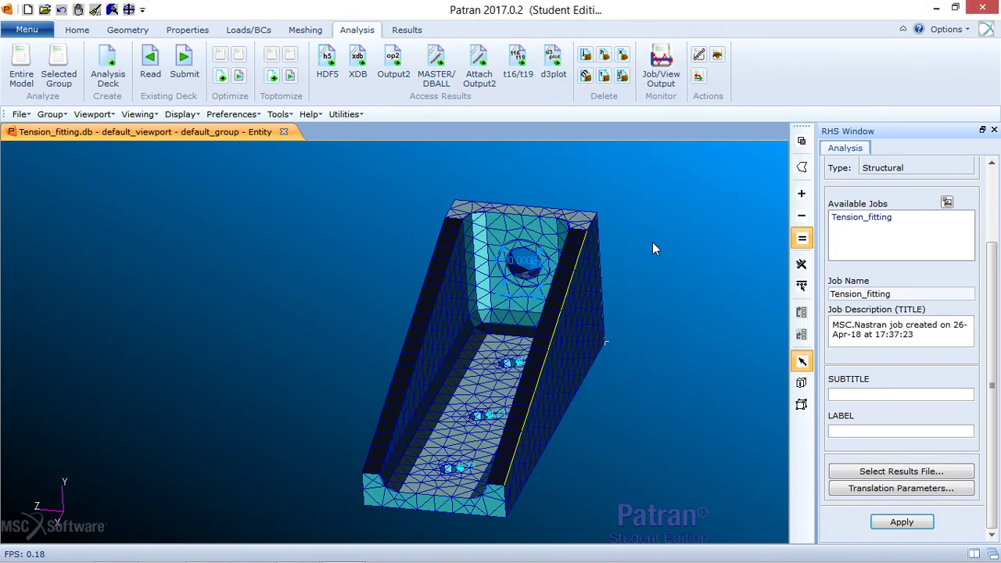
mouse_move(552, 5)
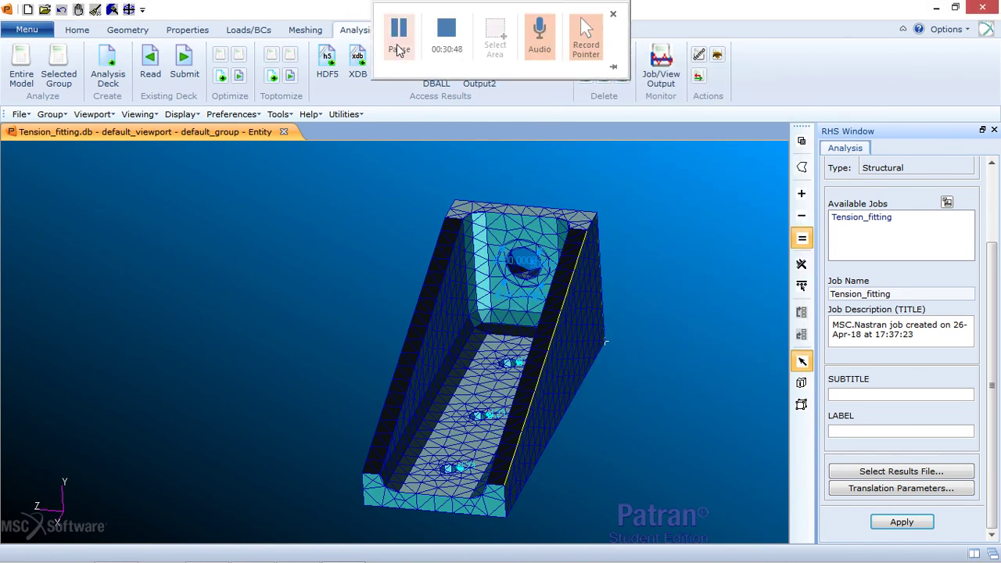
Attach the XDB result entities to the Tension_fitting model
left_click(894, 531)
scroll(894, 531, "up", 2)
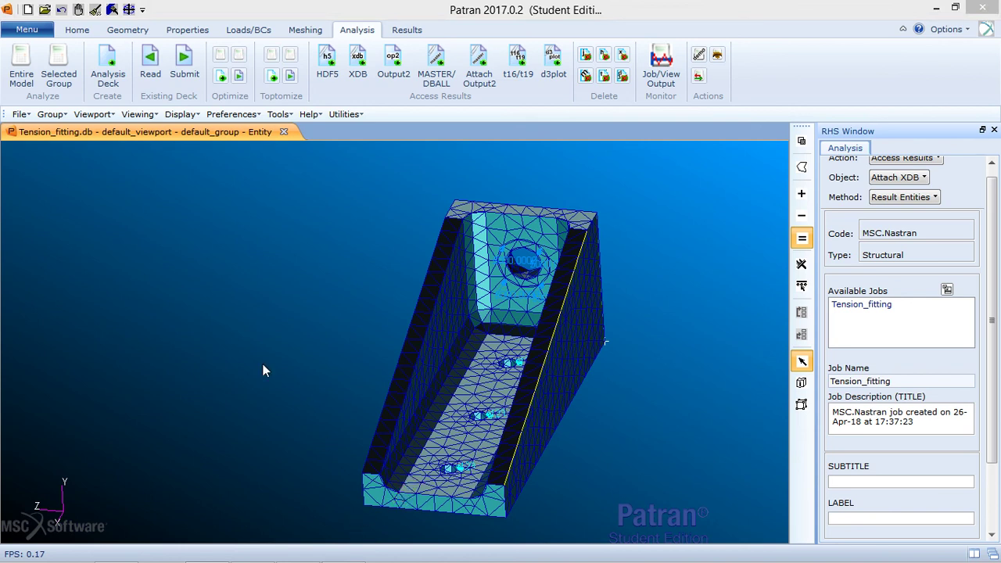
Create a deformation plot of the translational displacements for the Default static subcase and inspect the deformed shape
left_click(407, 30)
scroll(863, 221, "down", 1)
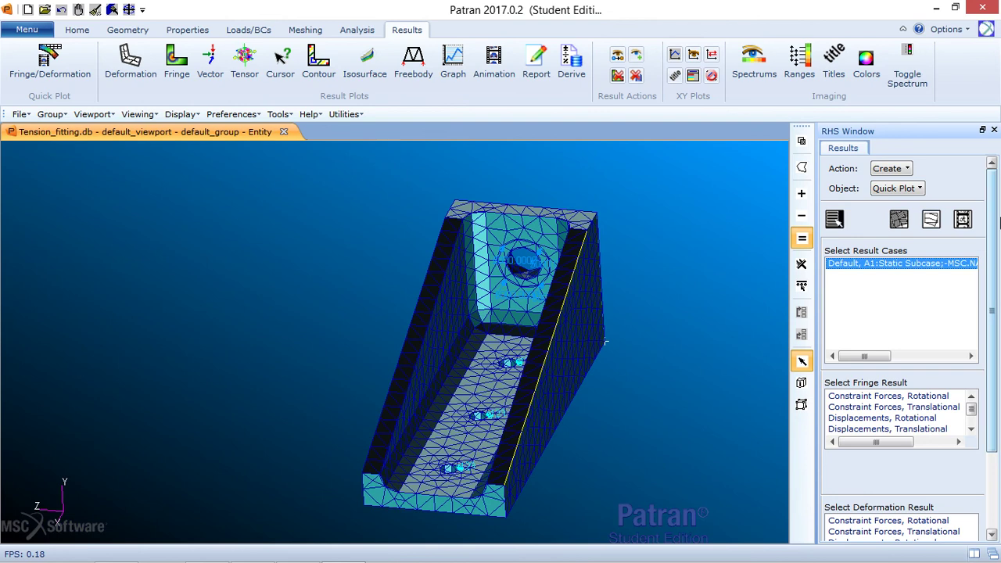
left_click(900, 189)
left_click(925, 223)
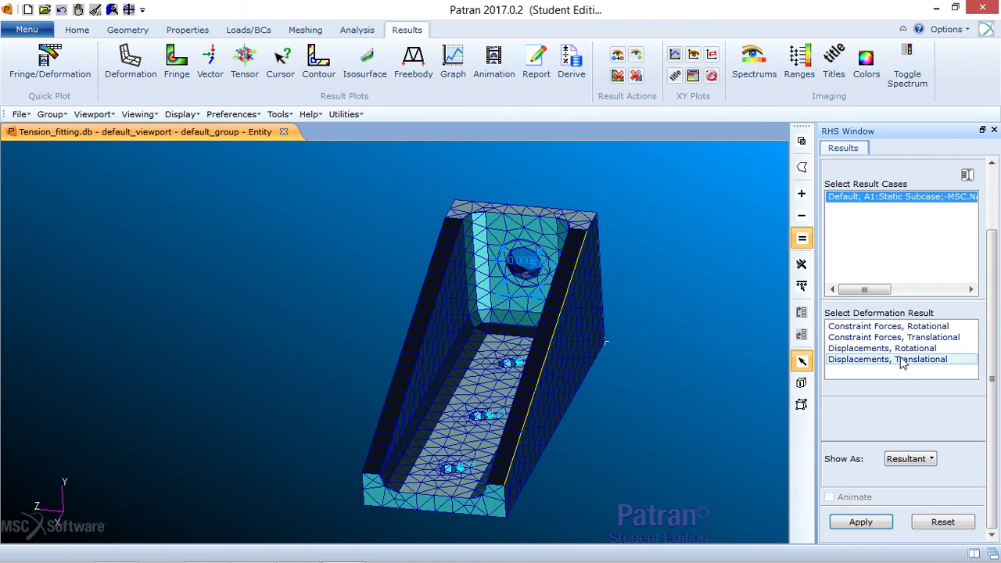
left_click(925, 359)
left_click(924, 360)
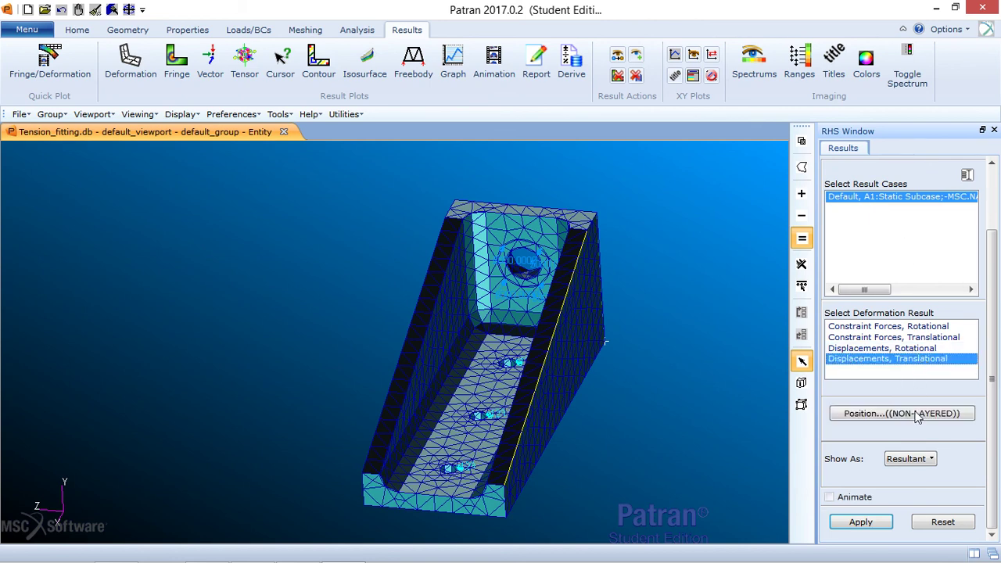
left_click(862, 524)
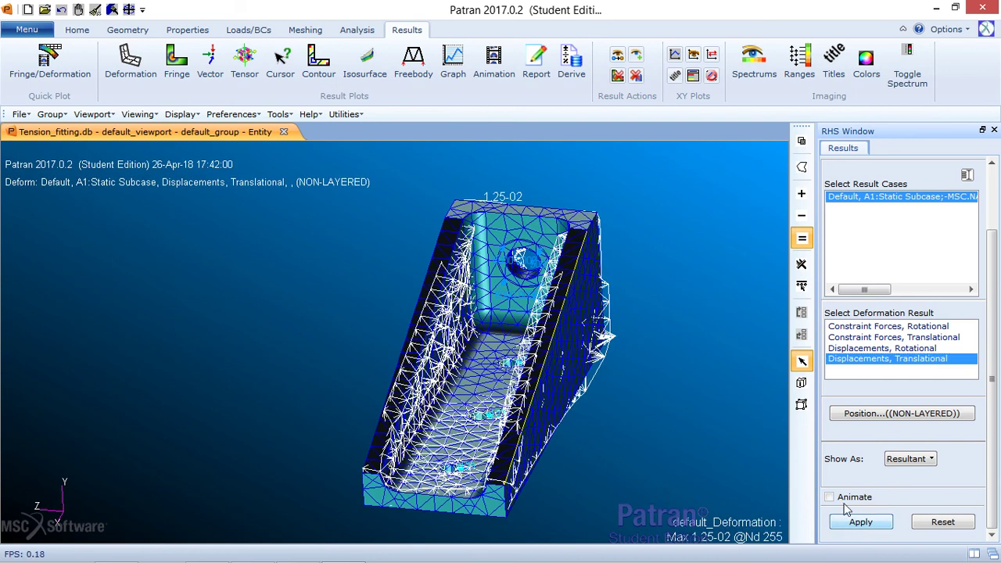
middle_click_drag(613, 315, 625, 400)
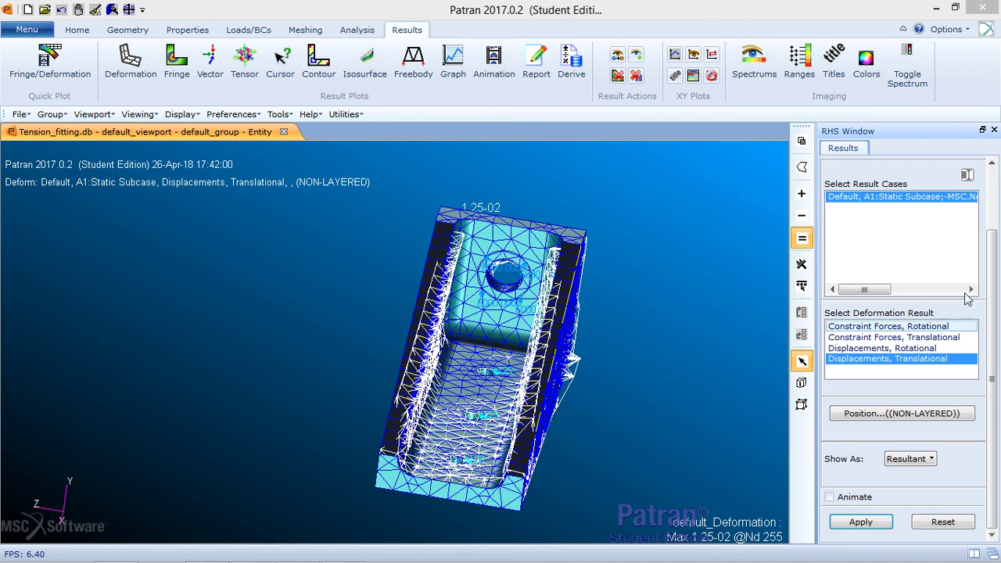
Erase all posted geometry from the display, leaving the finite element mesh plotted
left_click_drag(994, 280, 997, 209)
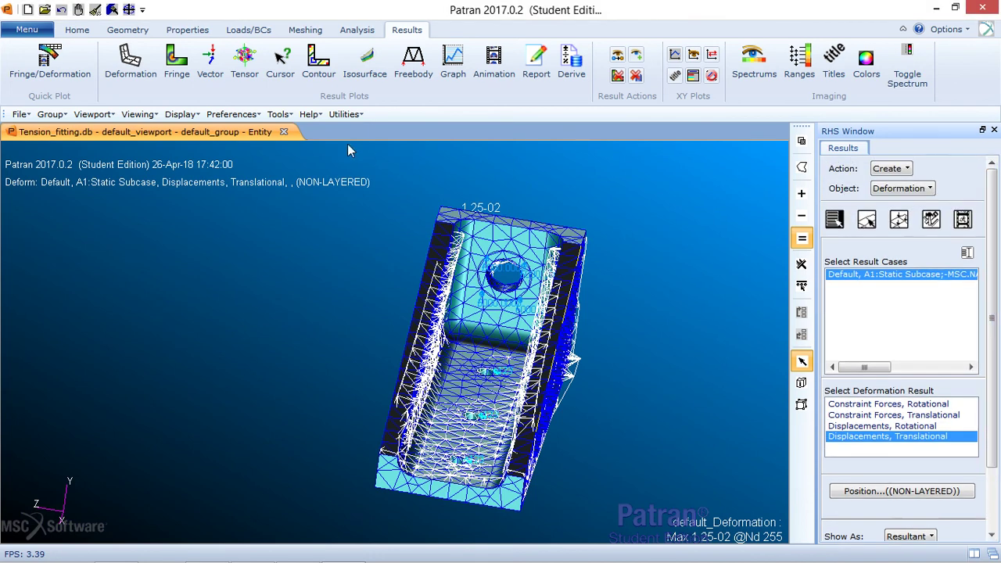
left_click(180, 115)
left_click(212, 147)
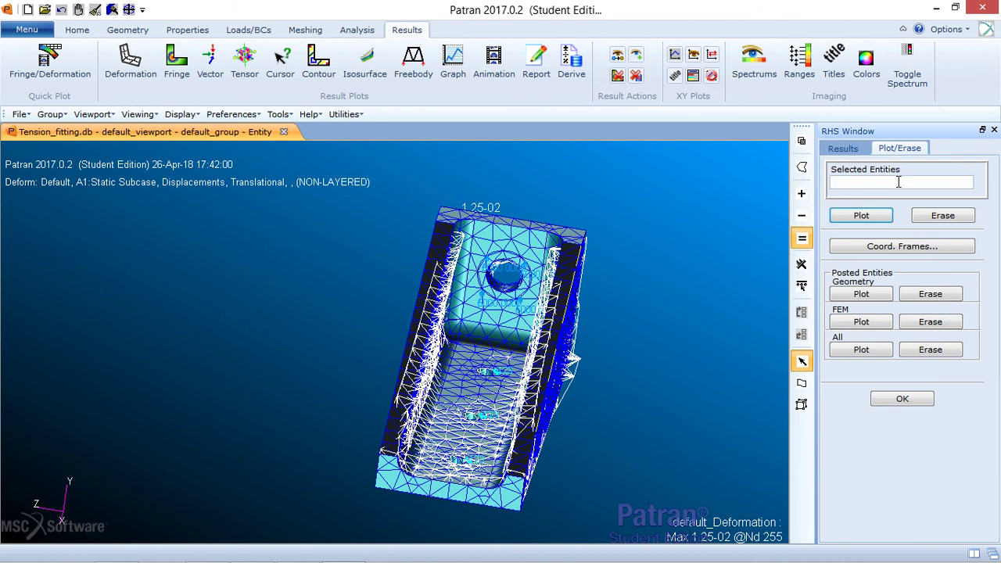
left_click(917, 299)
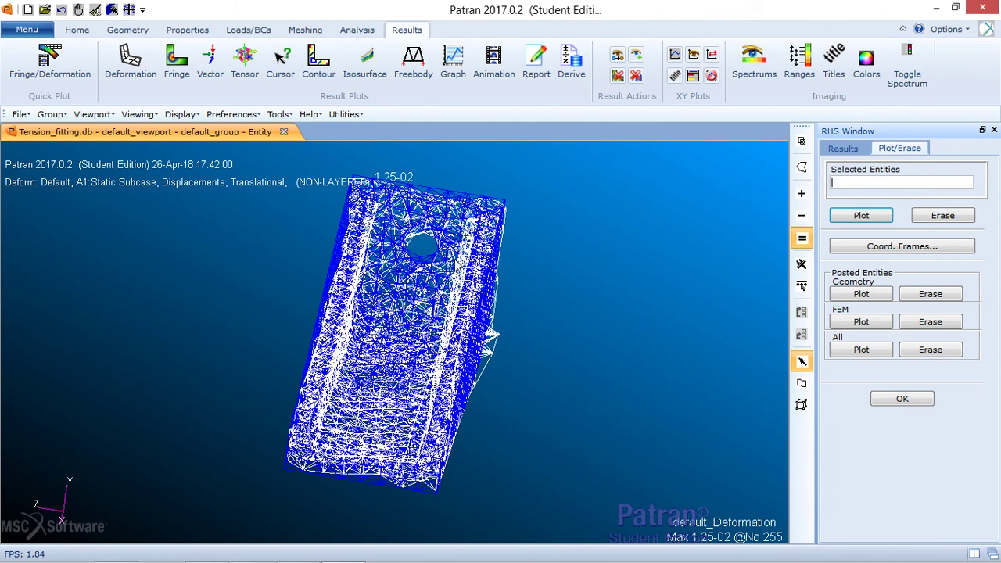
Replot the deformation with a shaded render style and the undeformed shape hidden, and inspect it from another angle
left_click(843, 150)
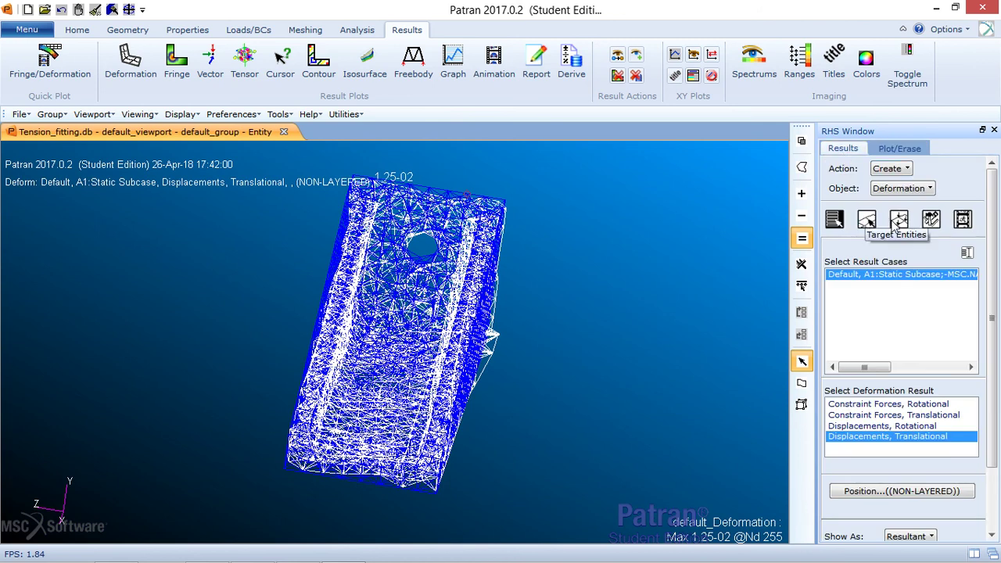
left_click(899, 221)
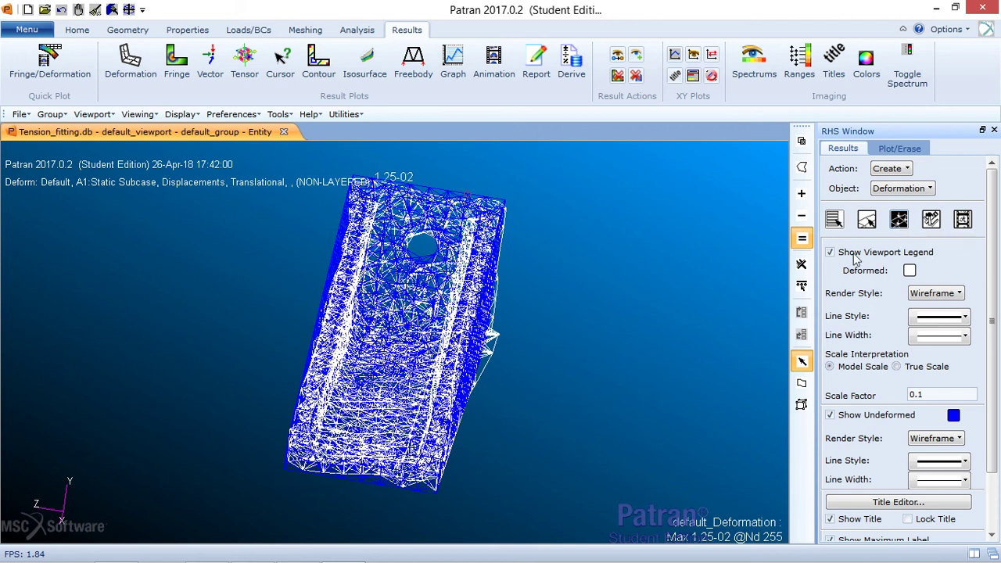
left_click(852, 417)
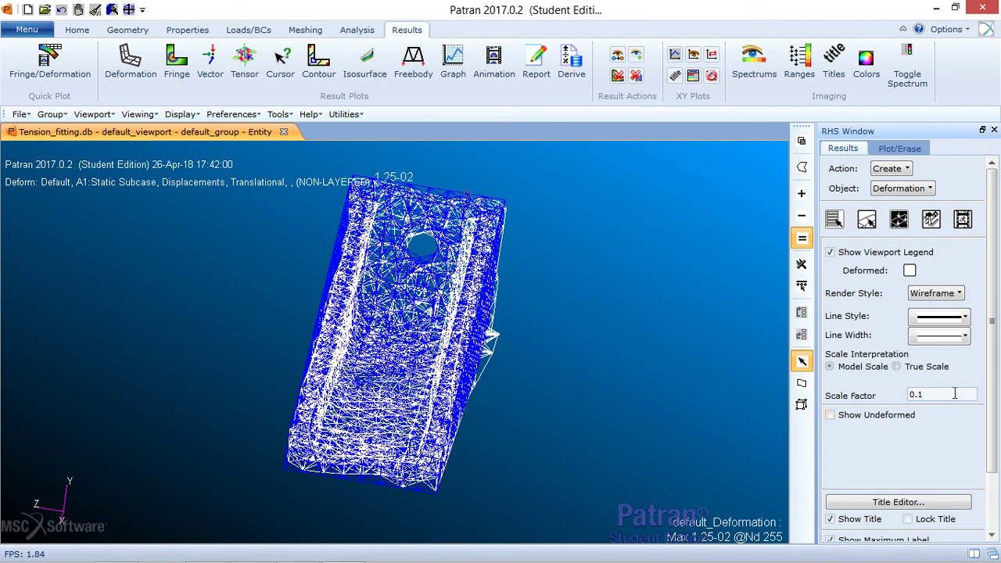
left_click(946, 293)
left_click(955, 356)
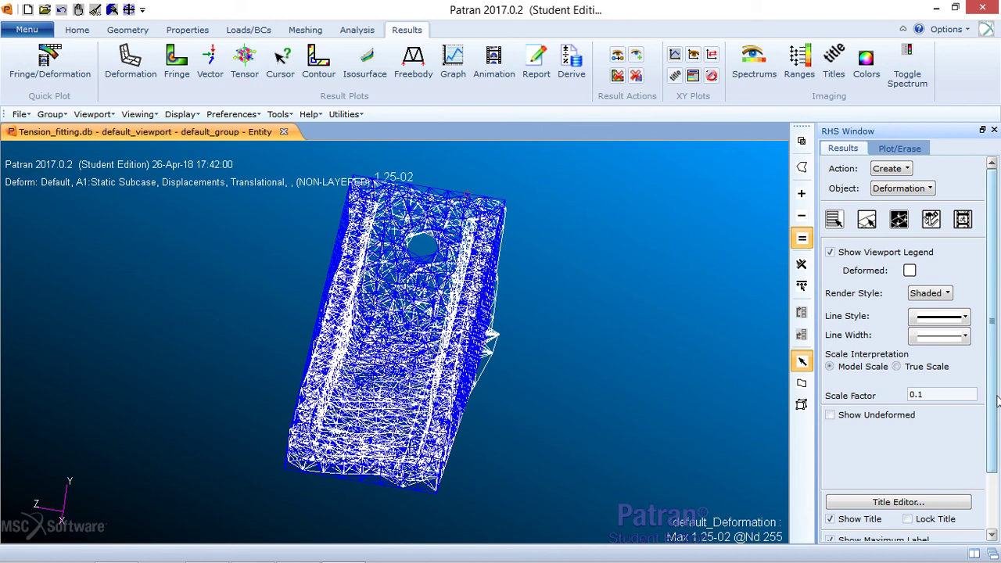
scroll(998, 400, "down", 3)
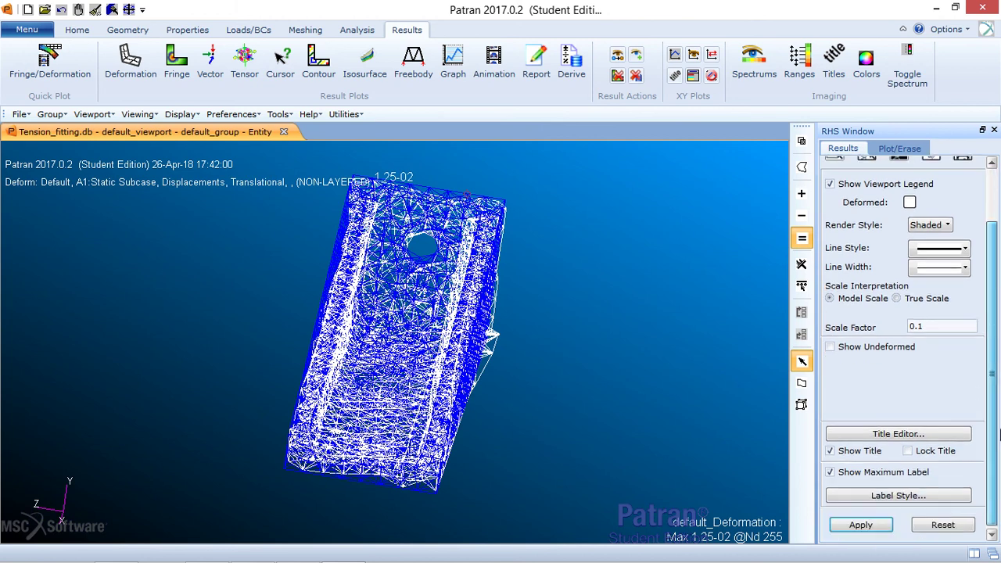
left_click(876, 522)
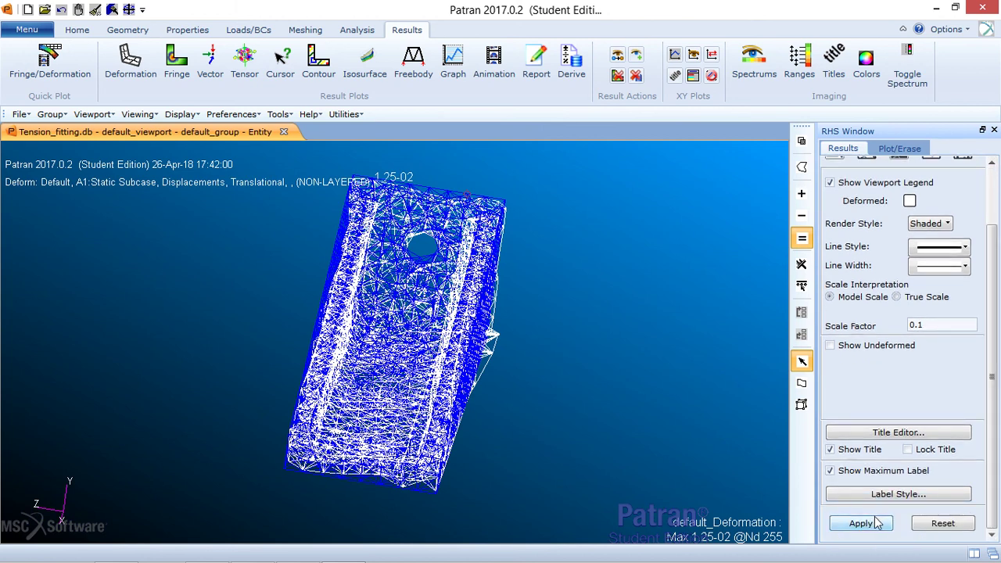
middle_click_drag(612, 391, 631, 426)
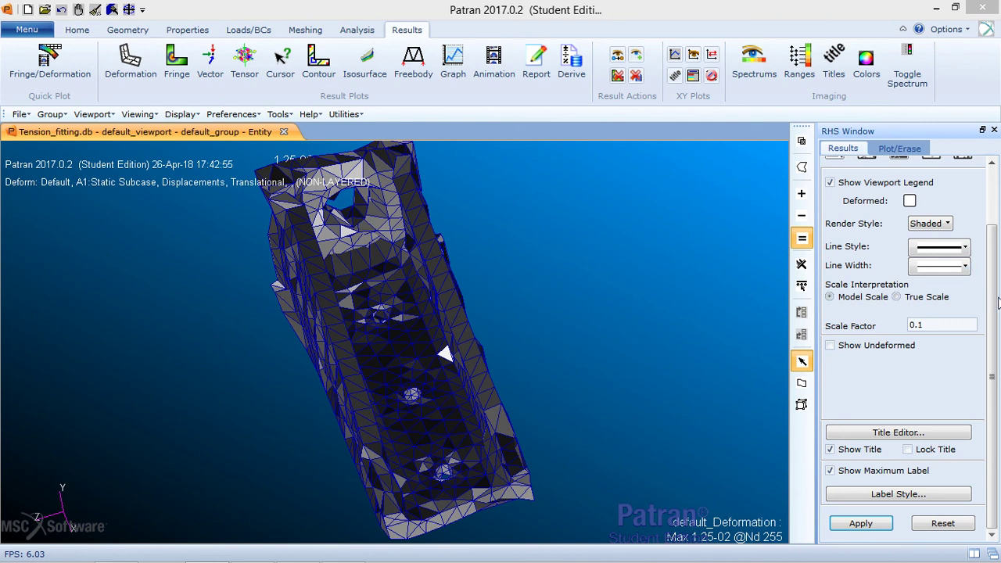
Start a fringe plot for the Default static subcase using the Stress Tensor result with the von Mises quantity
scroll(993, 235, "up", 3)
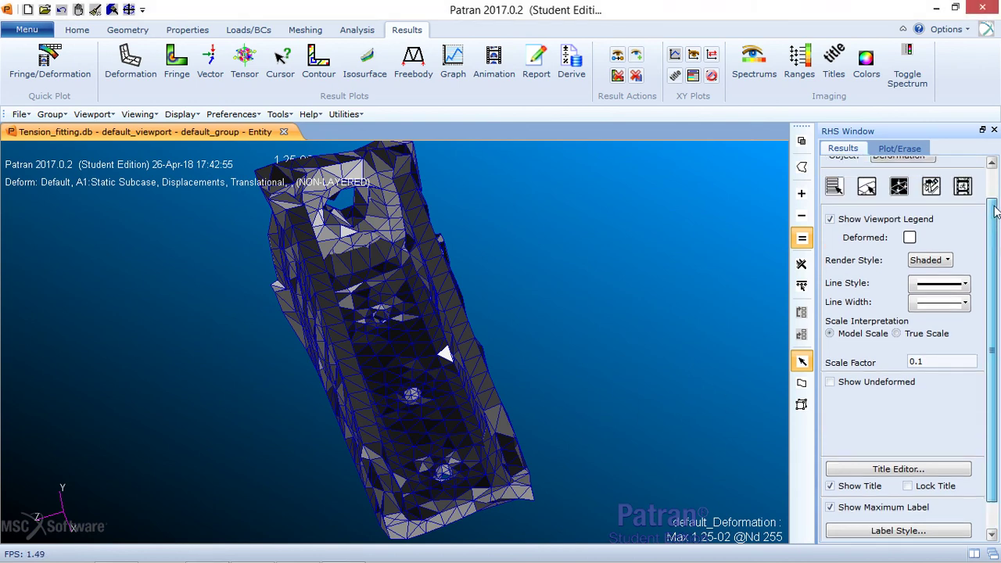
left_click(903, 188)
left_click(928, 234)
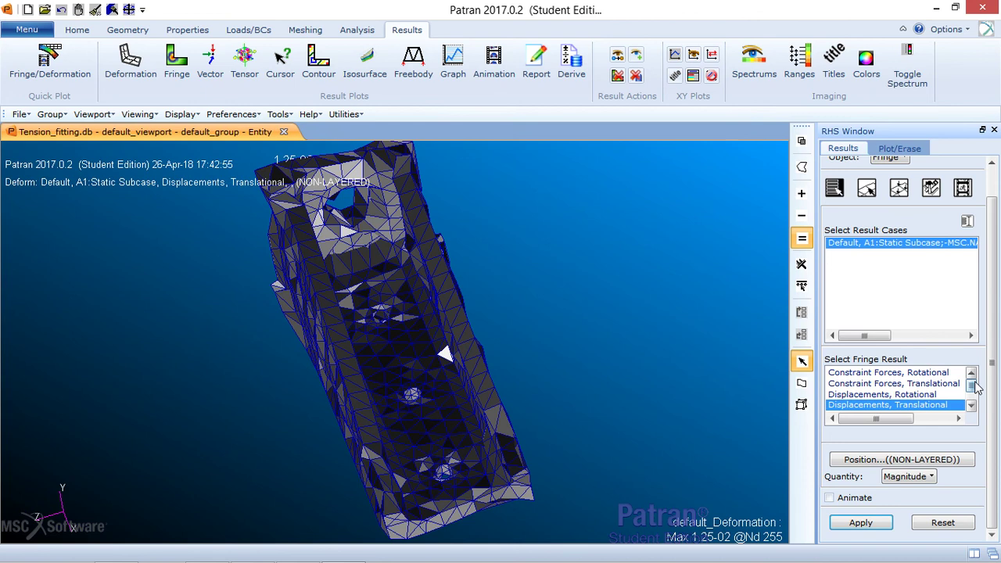
left_click(971, 405)
left_click(971, 406)
left_click(971, 405)
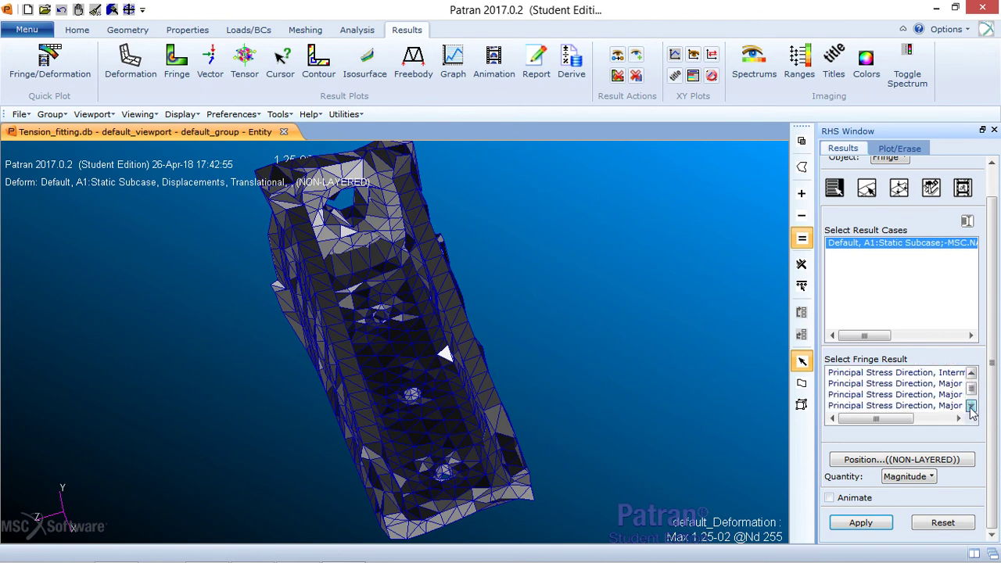
left_click(971, 406)
left_click(971, 406)
left_click(971, 405)
left_click(971, 406)
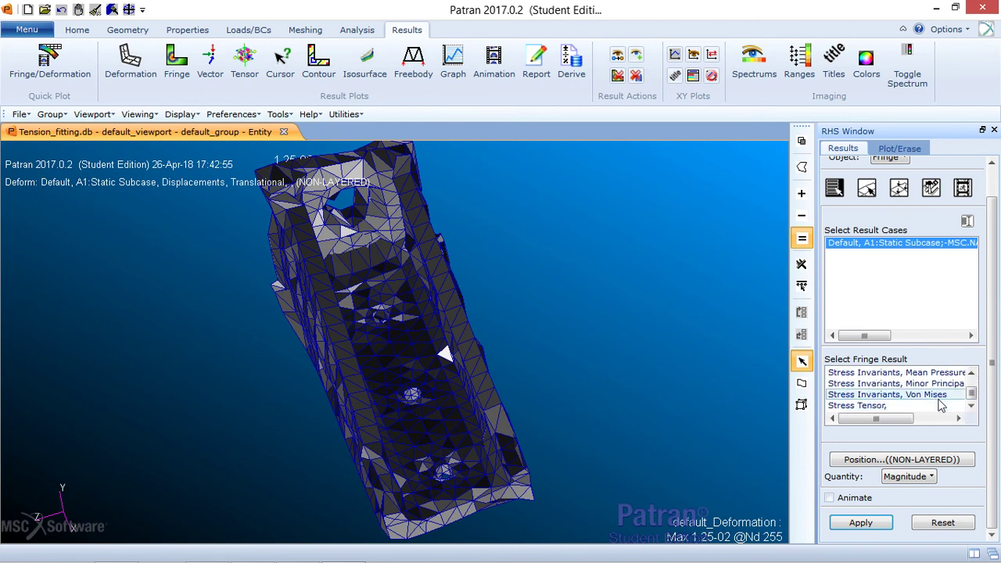
left_click(935, 405)
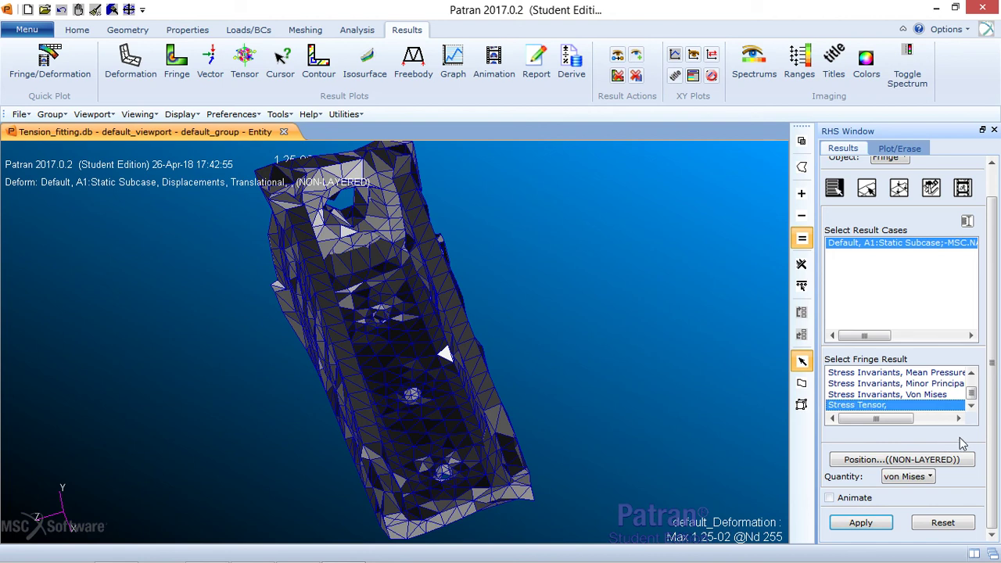
Set the fringe edges display to Element Edges, plot the stress fringe on the deformed shape and inspect it from the side
left_click(900, 189)
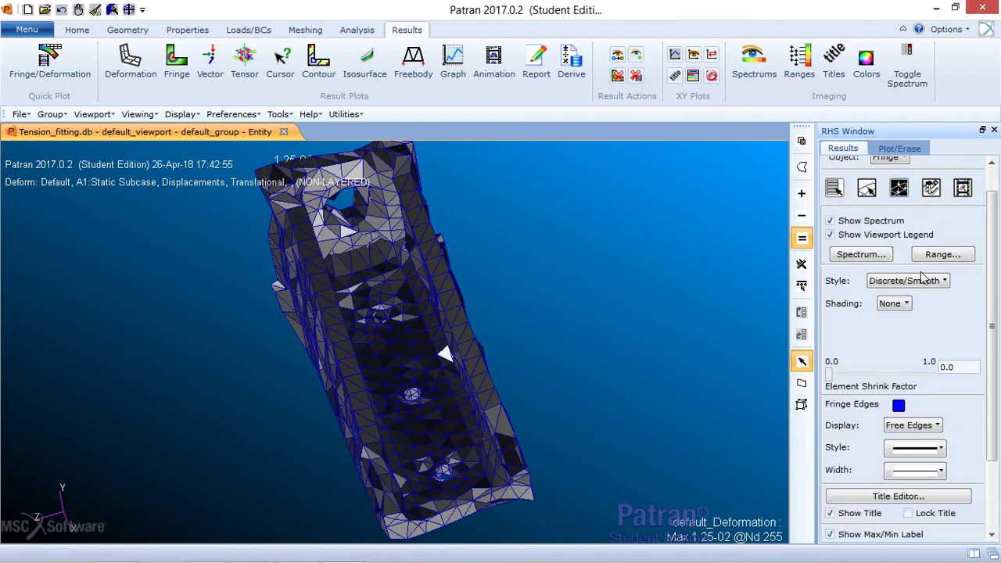
left_click(936, 427)
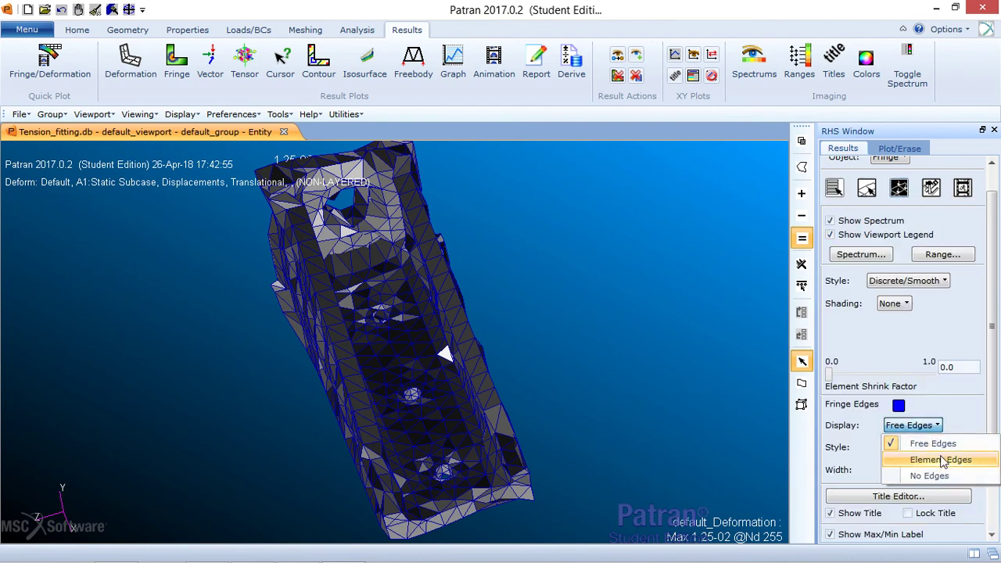
left_click(941, 460)
scroll(958, 477, "down", 3)
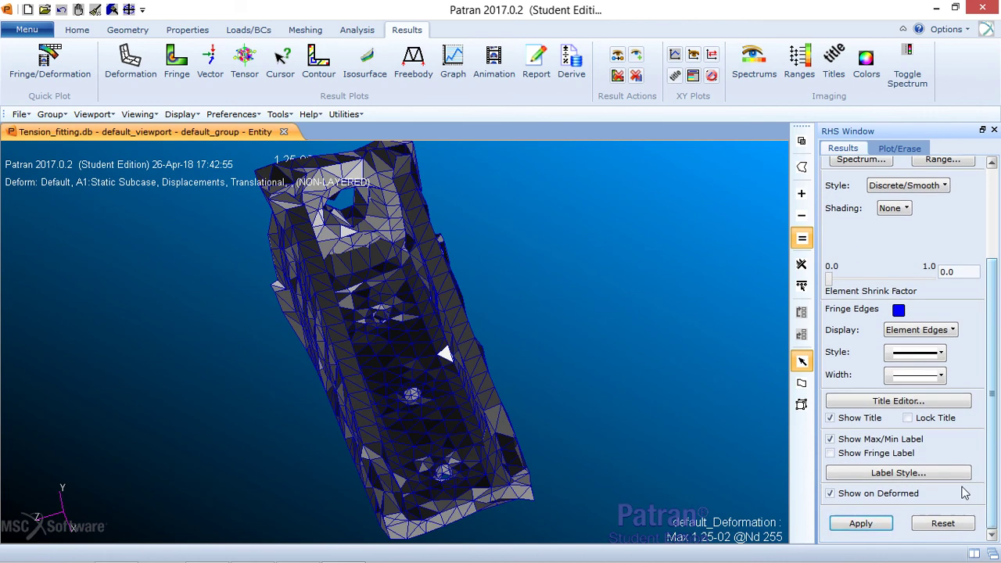
left_click(861, 523)
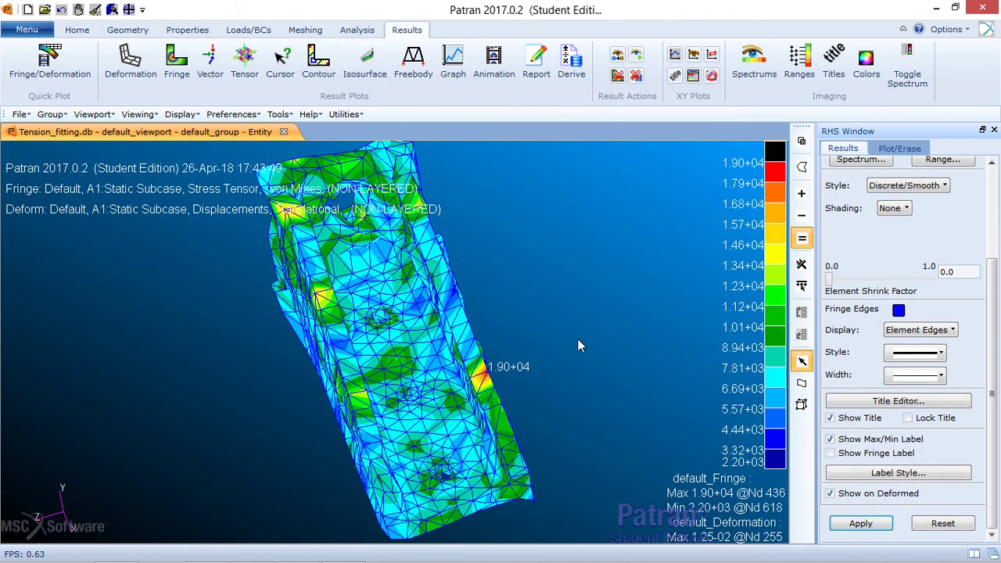
middle_click_drag(594, 373, 617, 367)
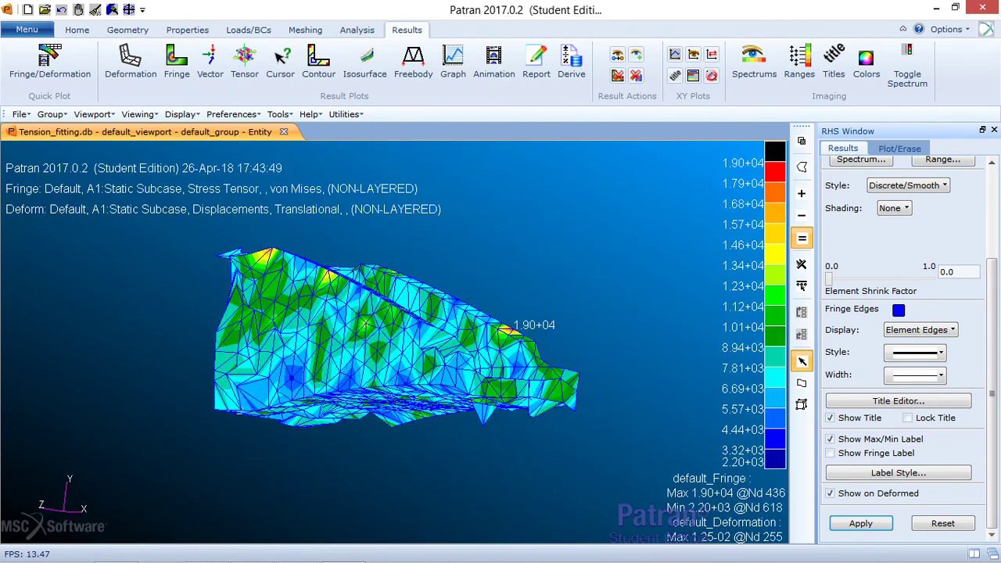